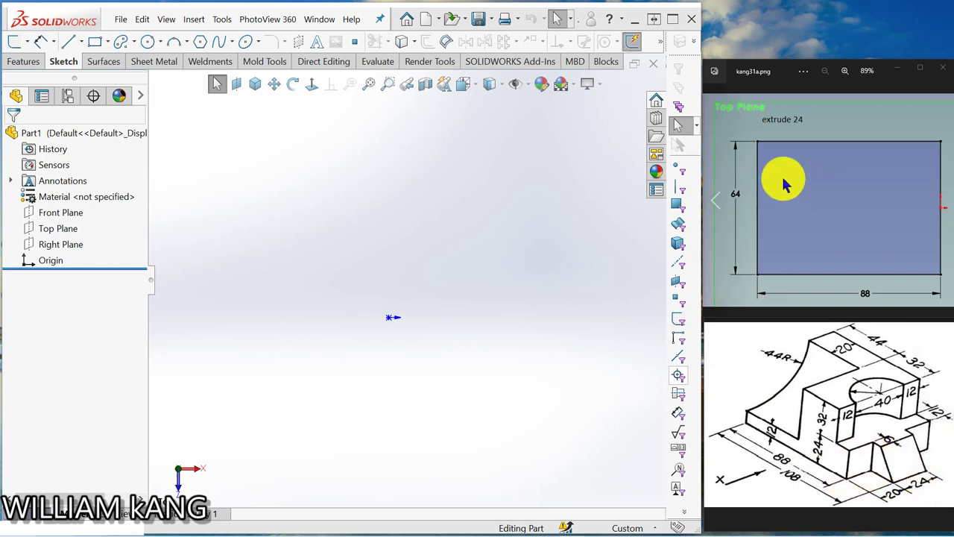
Step: Start a sketch on the Top Plane and draw a corner rectangle about 70 by 53 mm to the left of the origin
click(62, 232)
click(75, 212)
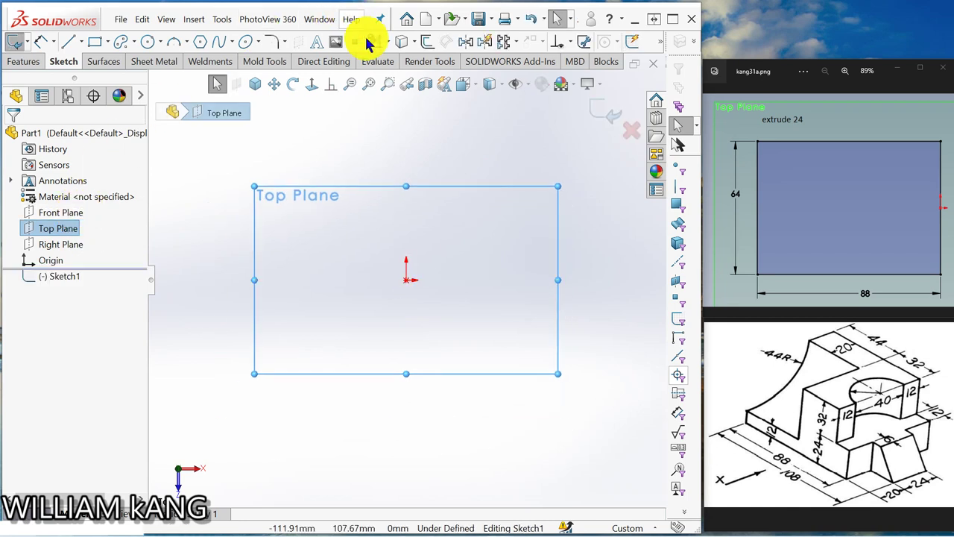
click(97, 43)
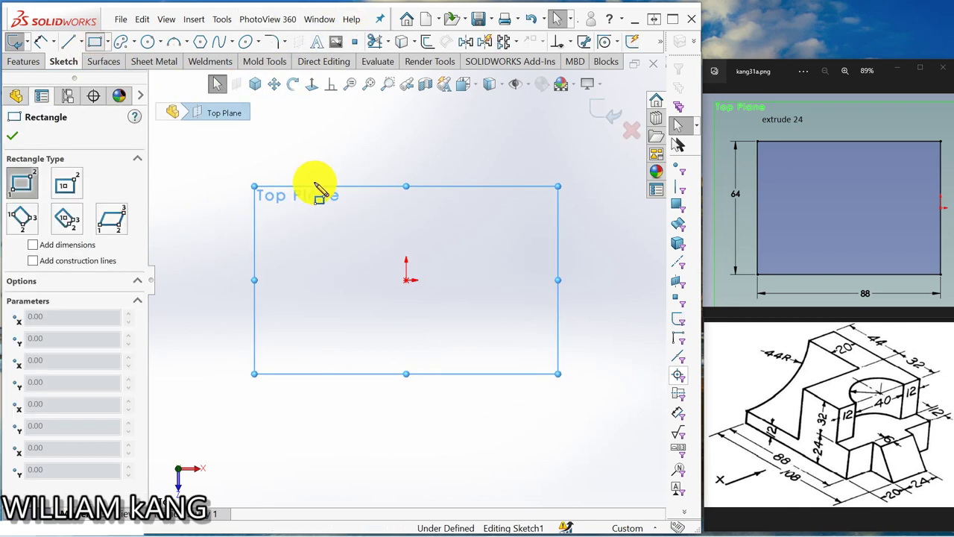
click(322, 228)
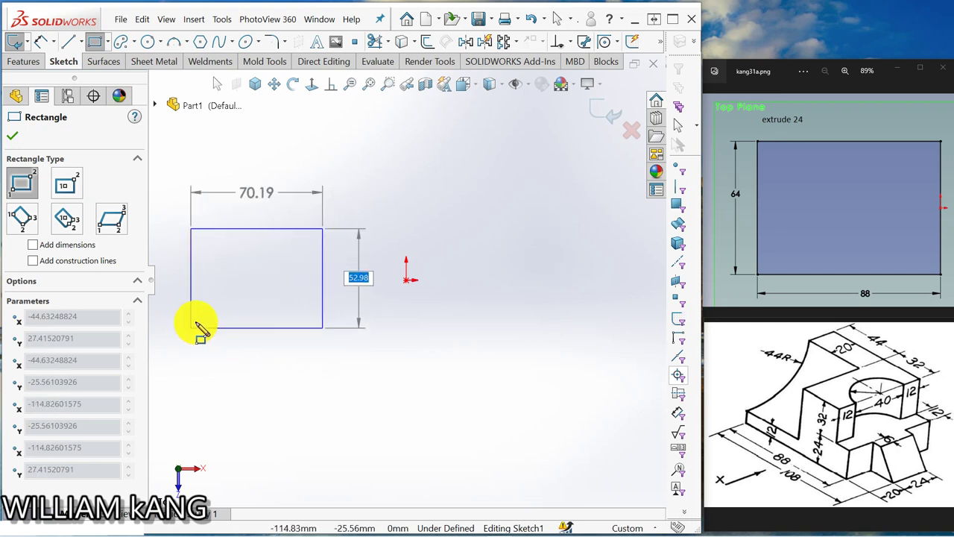
click(195, 327)
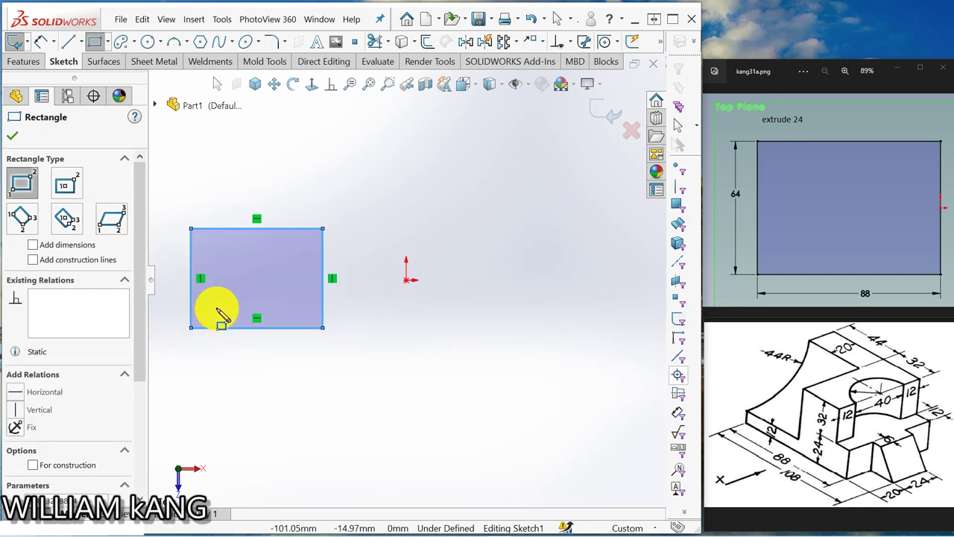
Step: Dimension the rectangle's lower edge to 88 mm
click(40, 41)
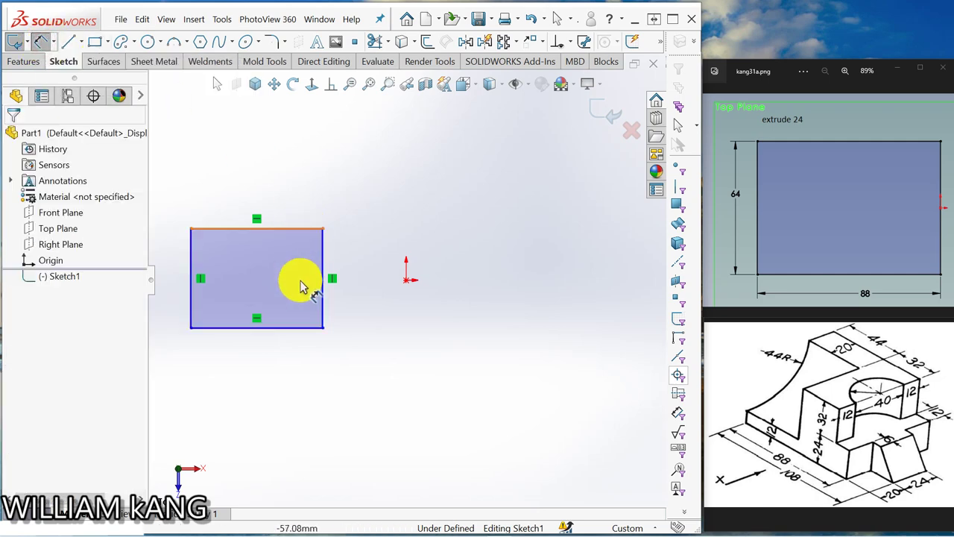
click(251, 329)
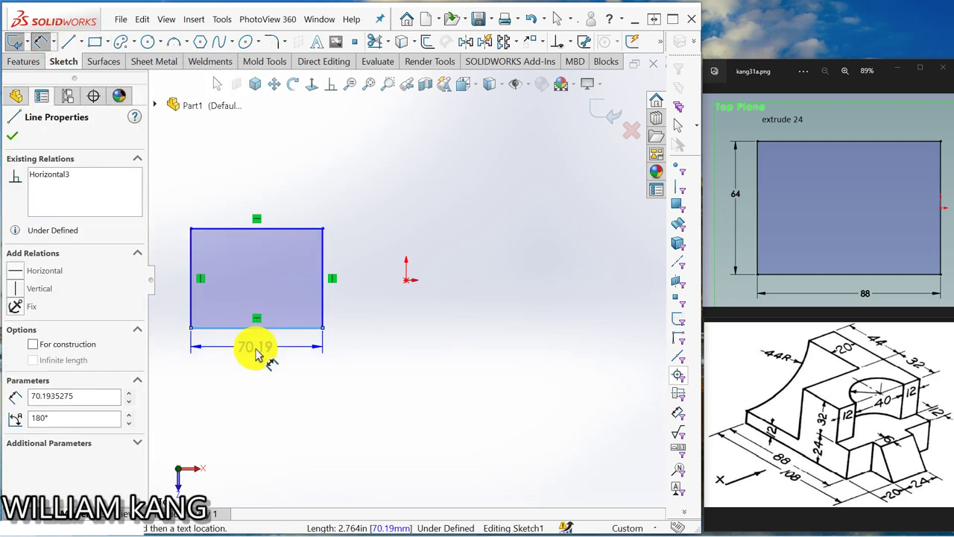
click(258, 349)
text(88)
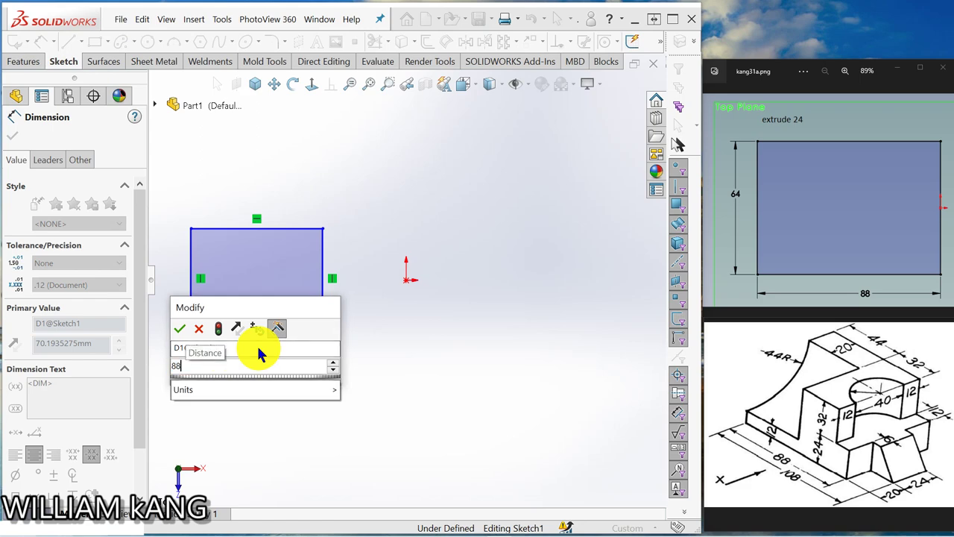
key(Return)
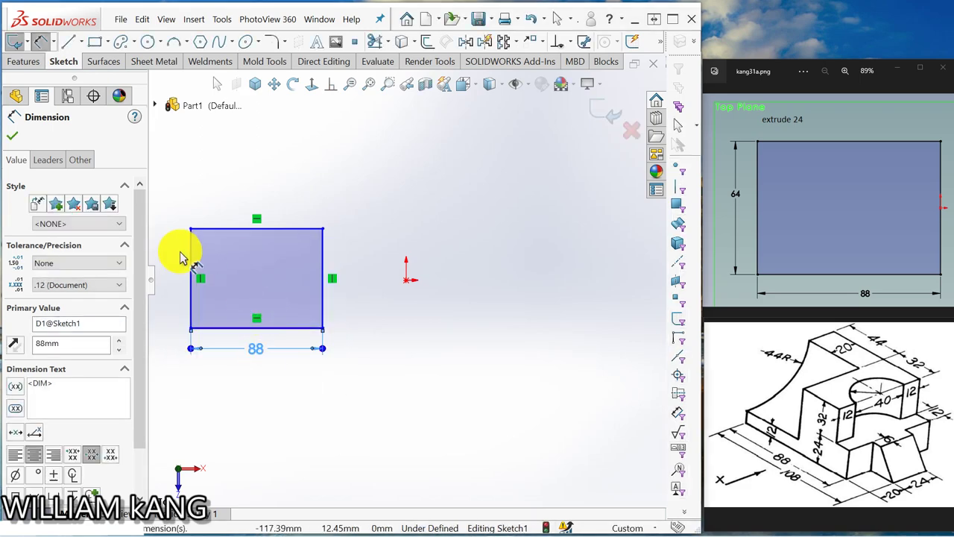
Step: Place a vertical dimension on the rectangle's left edge
click(190, 278)
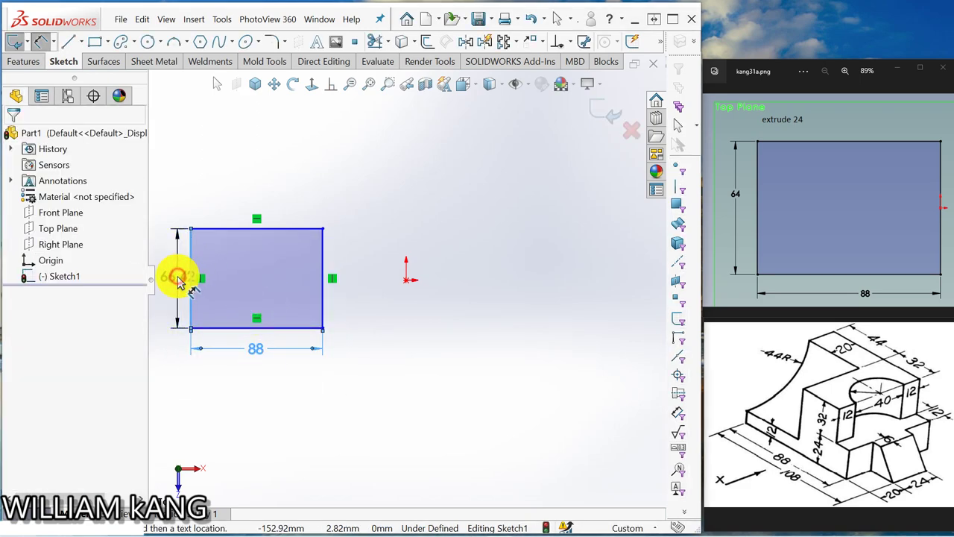
click(176, 274)
text(964)
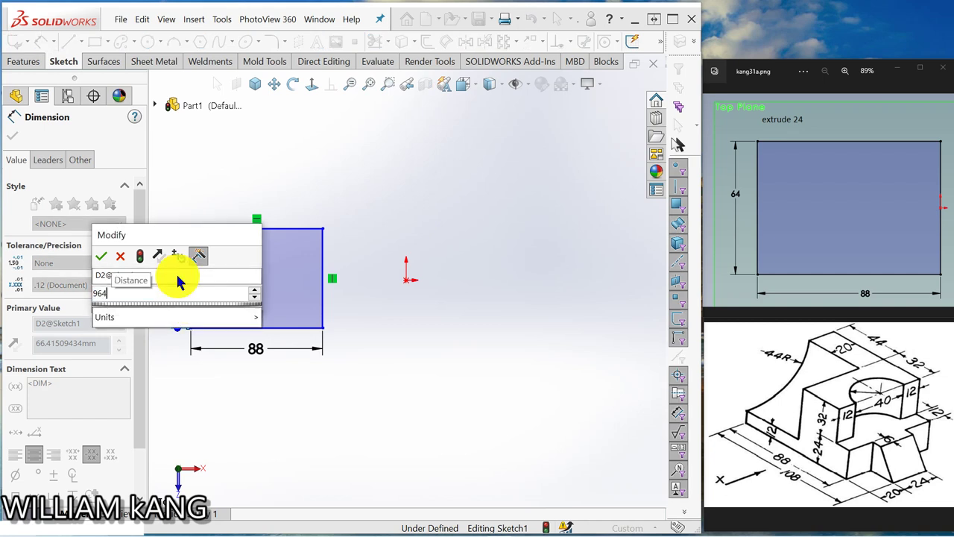
key(Return)
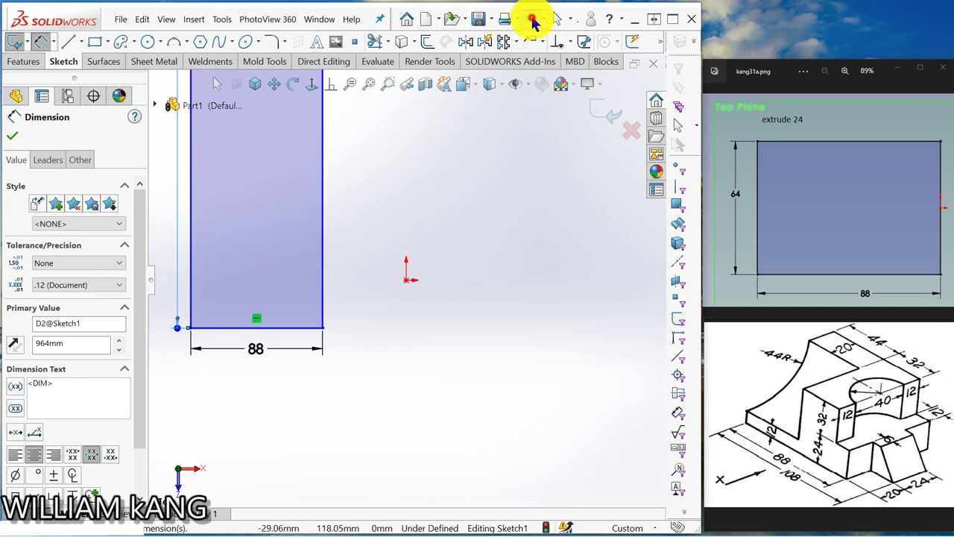
click(532, 21)
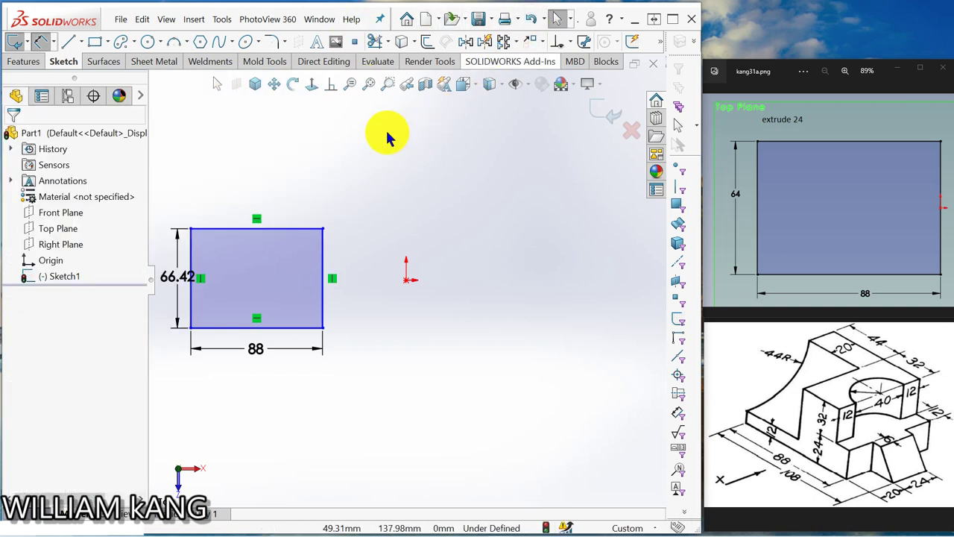
Step: Set the rectangle's height dimension to 64 mm
double_click(179, 279)
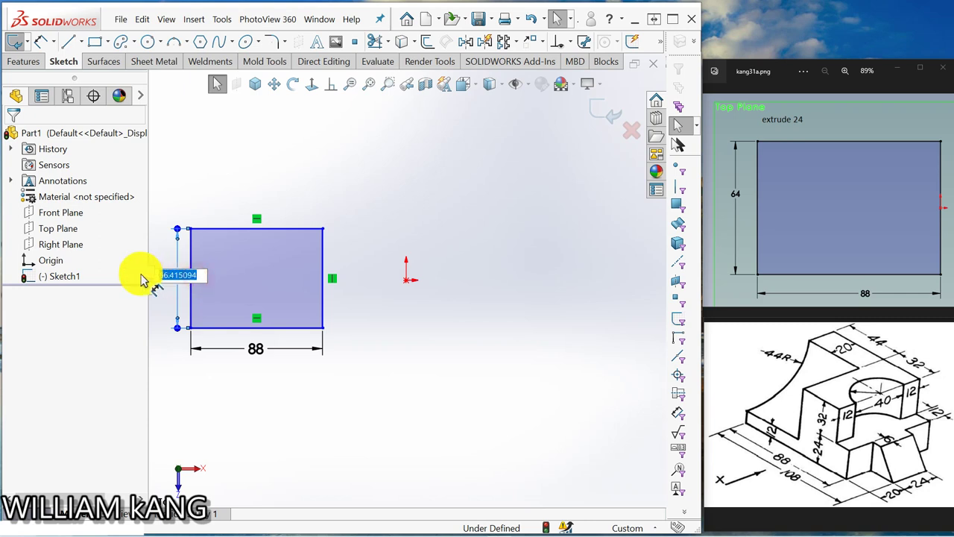
text(64)
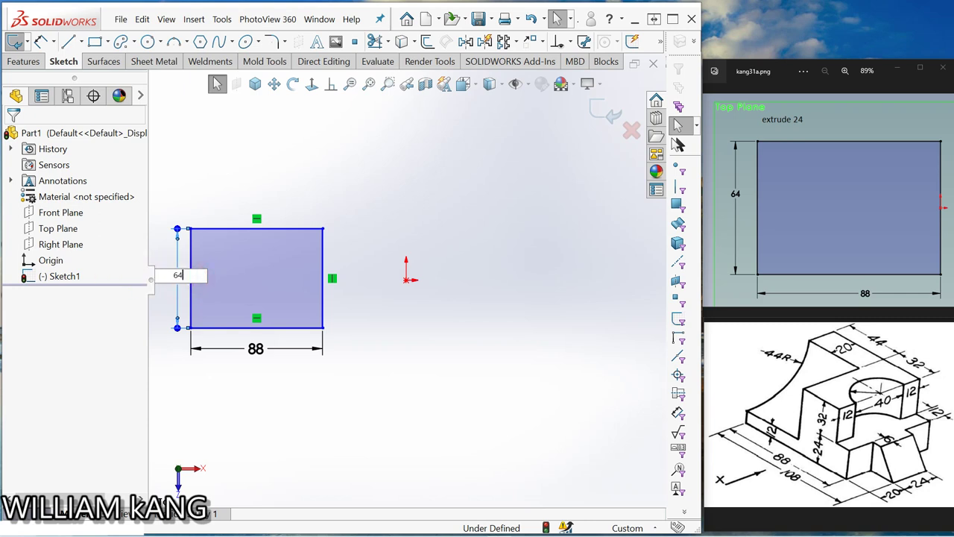
key(Return)
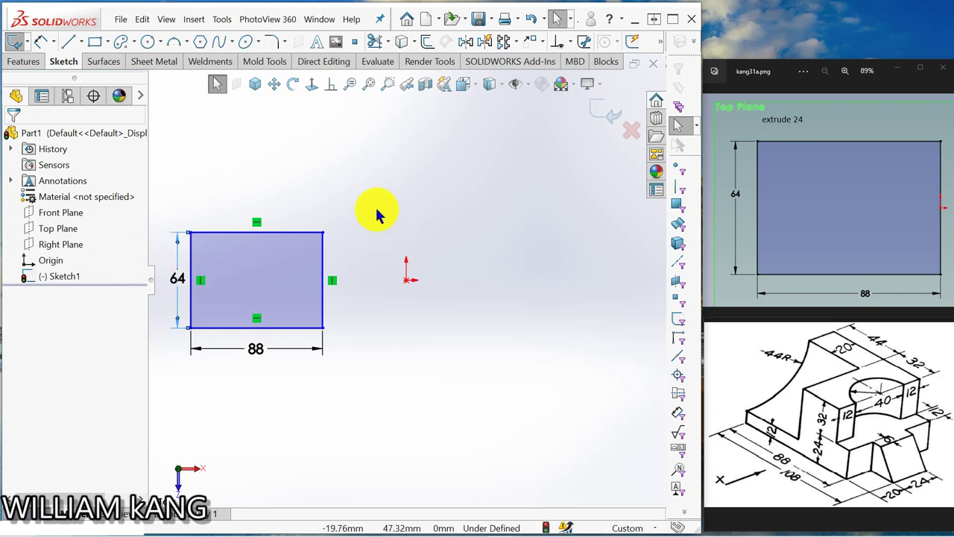
Step: Add a Coincident relation between the midpoint of the rectangle's right edge and the origin
click(334, 90)
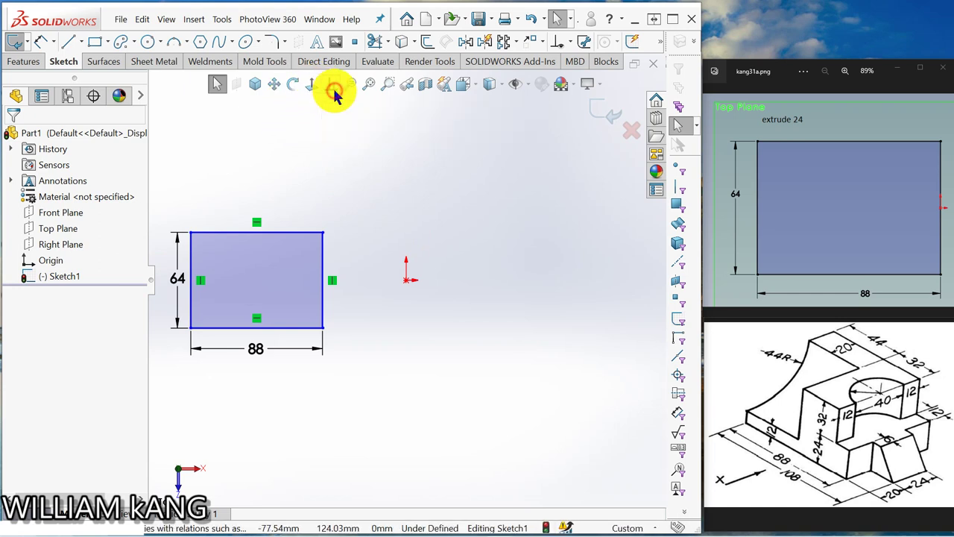
click(325, 284)
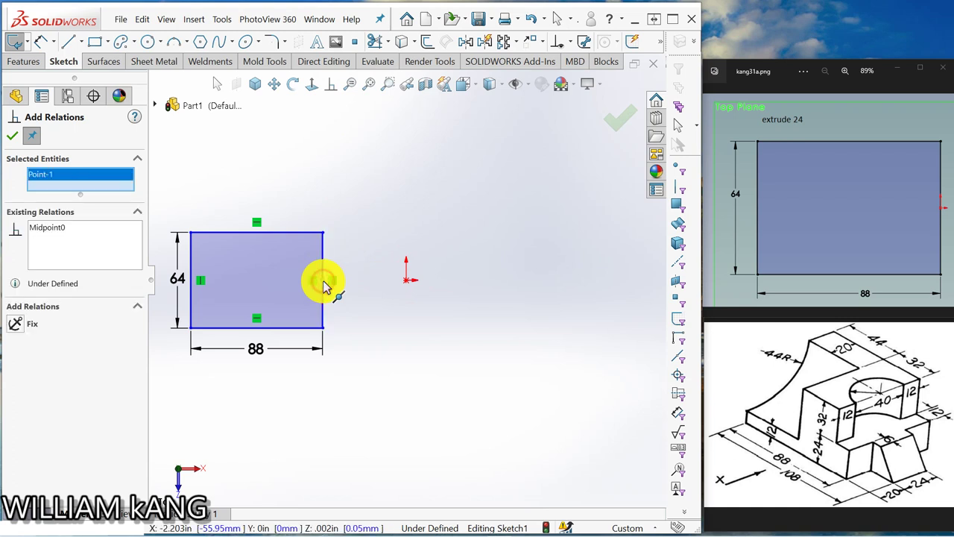
click(407, 284)
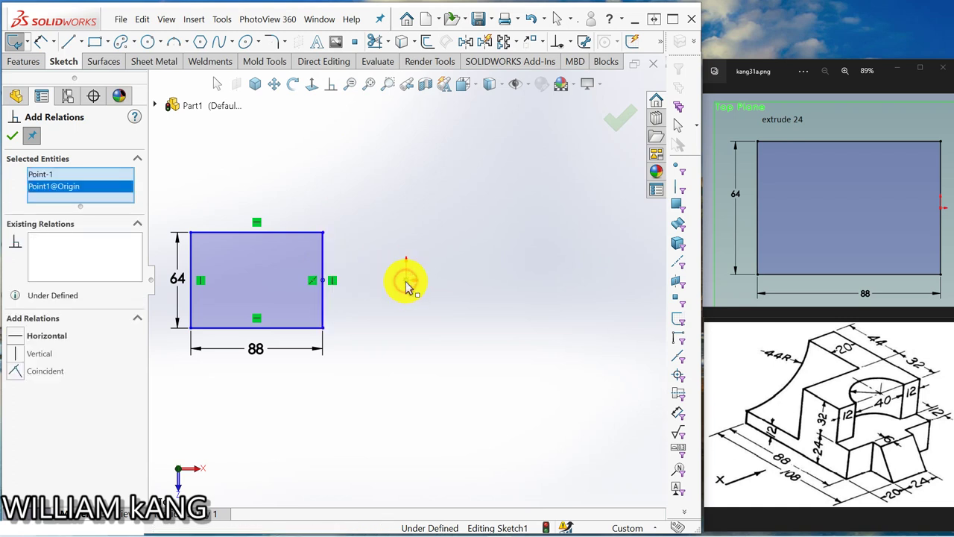
click(16, 371)
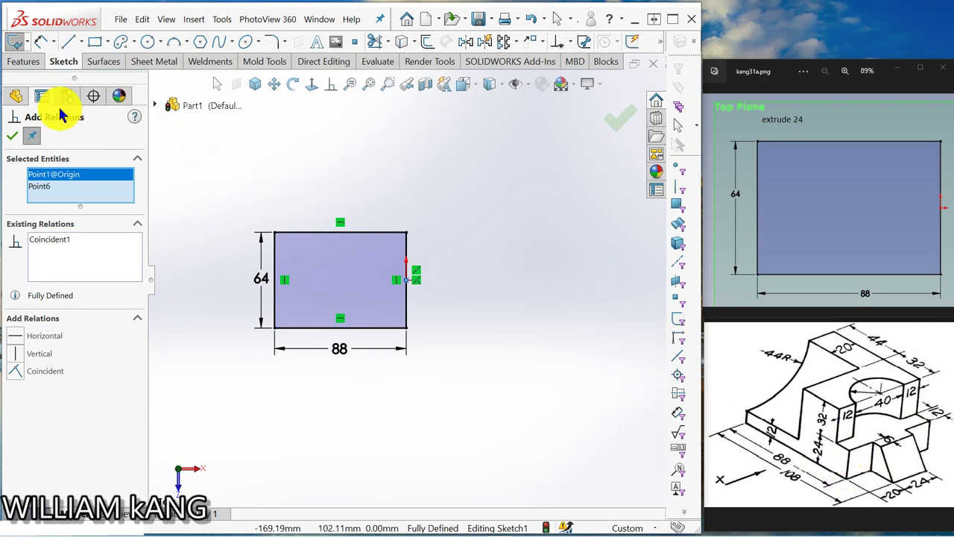
Step: Extrude the rectangle sketch as a Blind boss with a depth of 24 mm
click(23, 62)
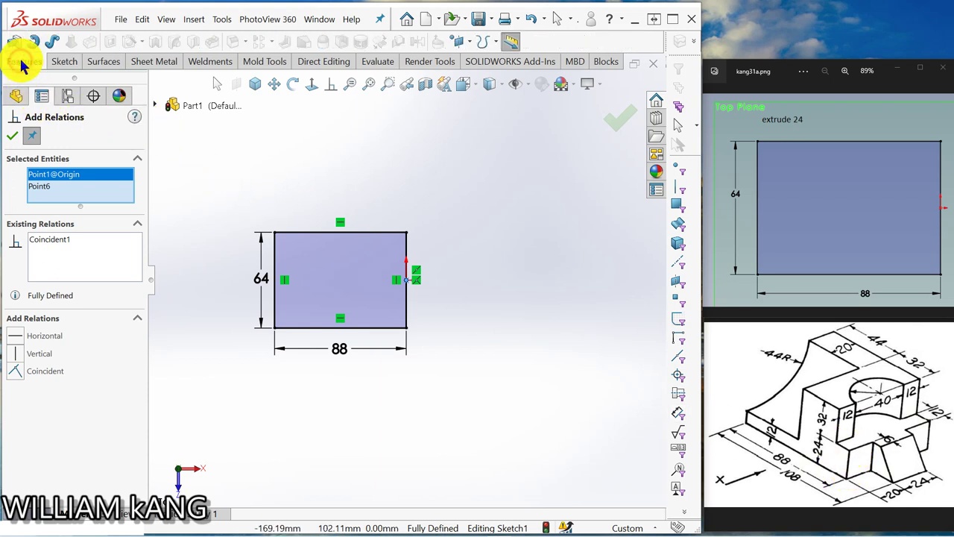
click(16, 42)
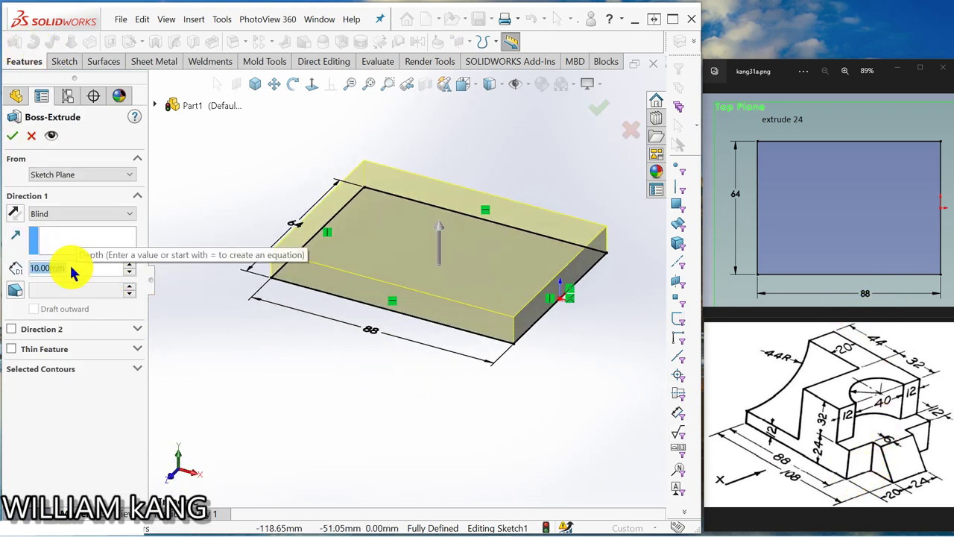
text(24)
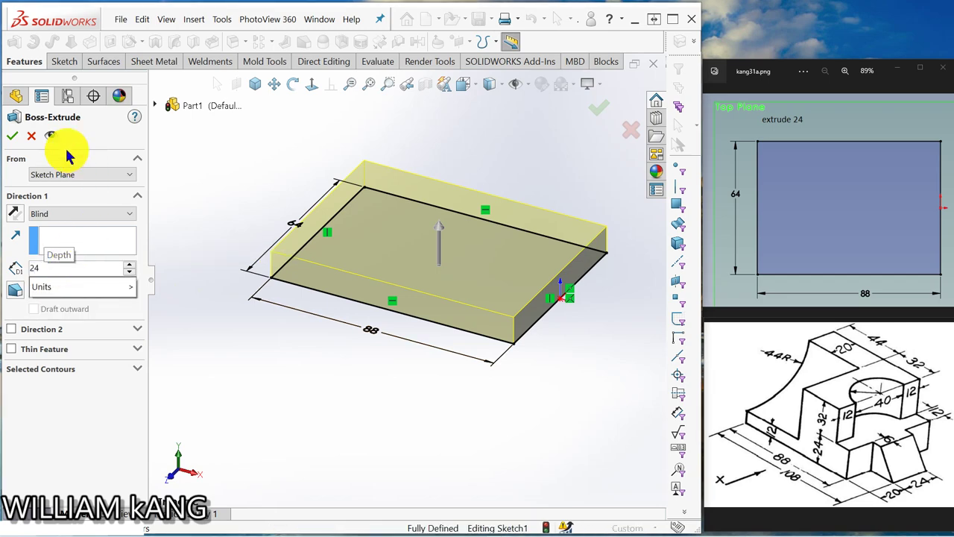
key(Return)
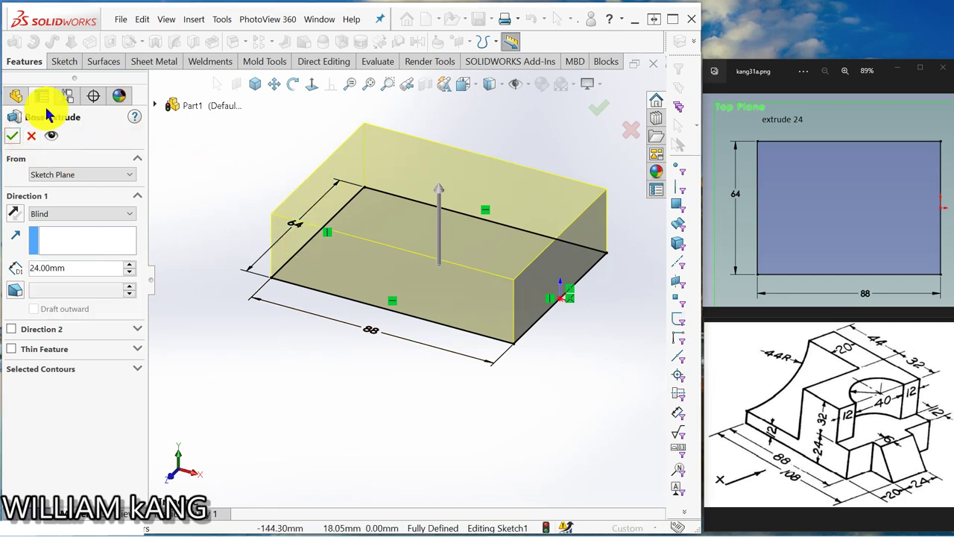
click(14, 138)
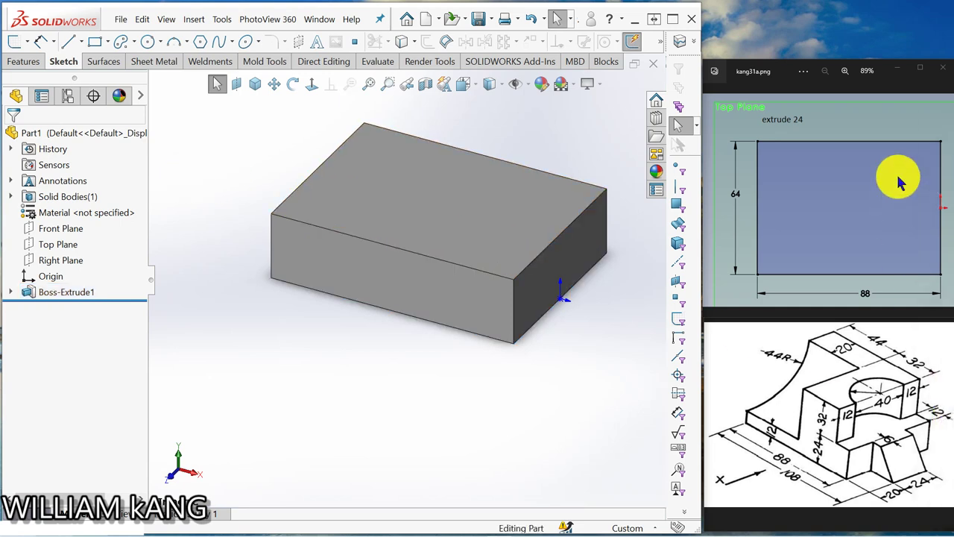
Step: Show the next reference image, kang31b.png, and start a sketch on the extruded block's top face
click(948, 192)
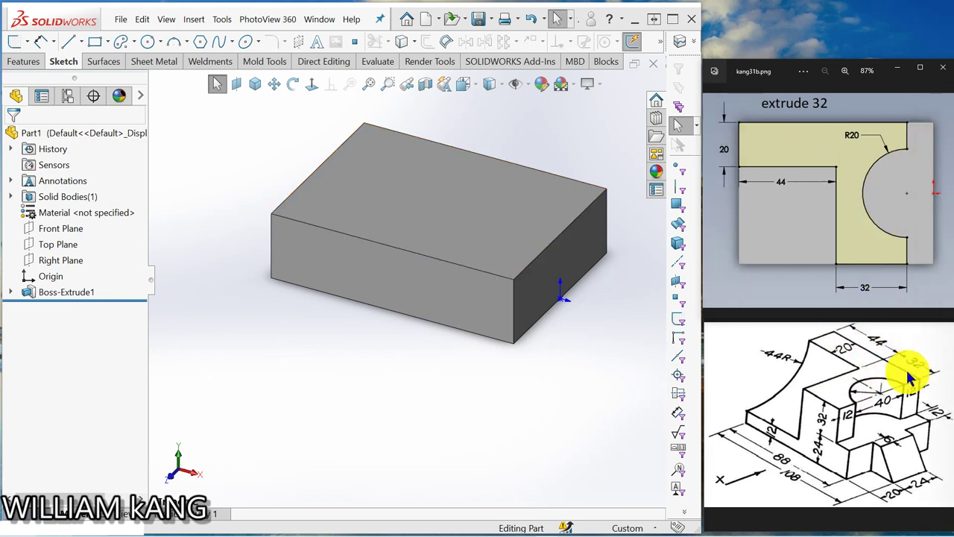
click(416, 190)
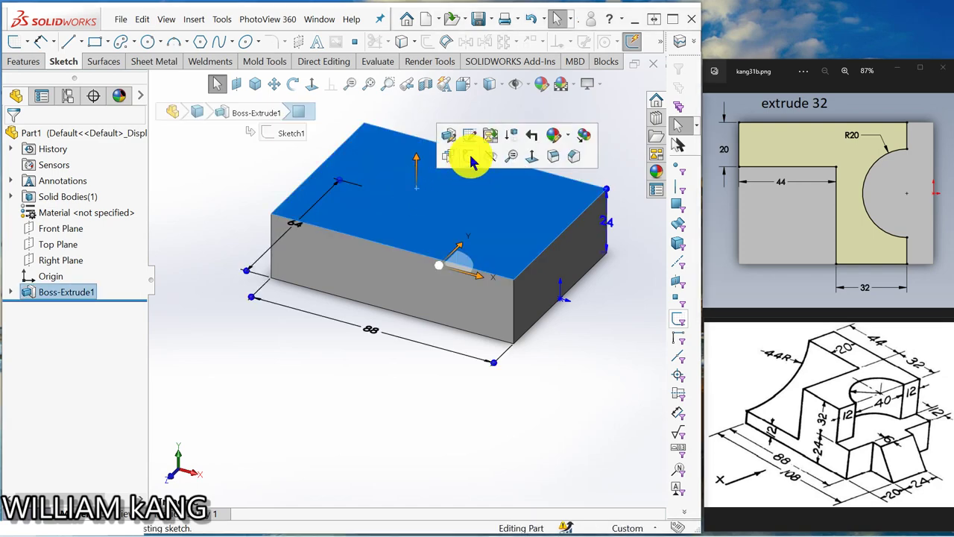
click(471, 162)
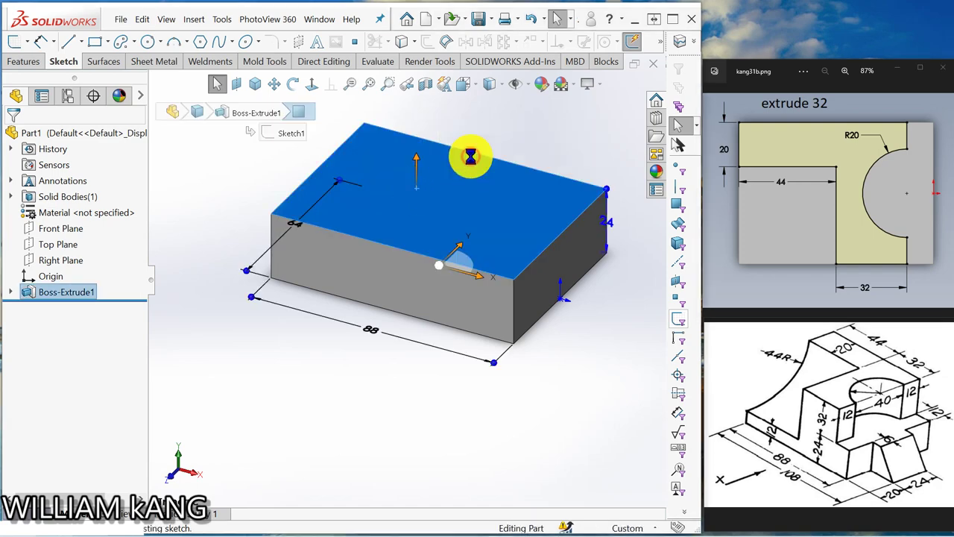
click(311, 87)
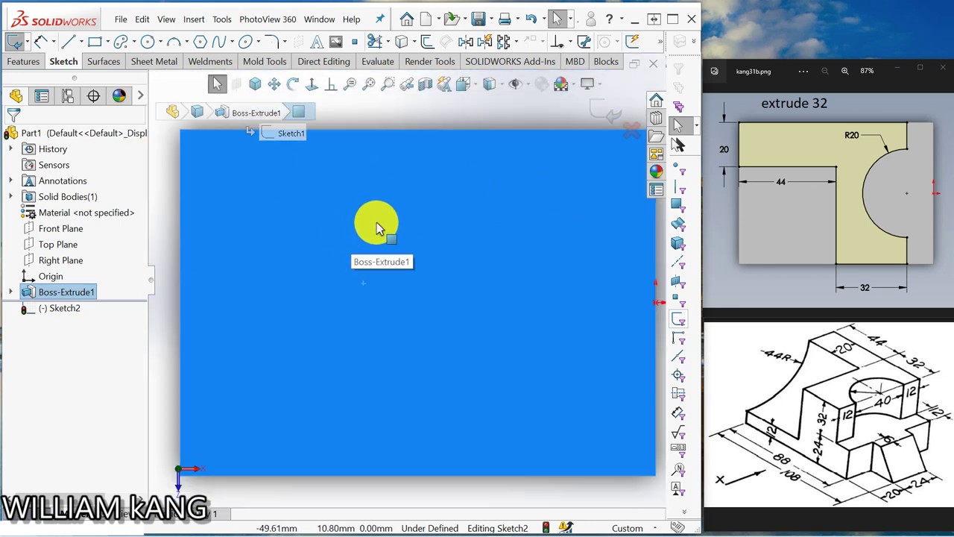
key(f)
Step: Draw connected lines from the face's upper-left corner: about 19 mm down, 40 mm right, down to the lower edge, and 25 mm right along it
click(68, 43)
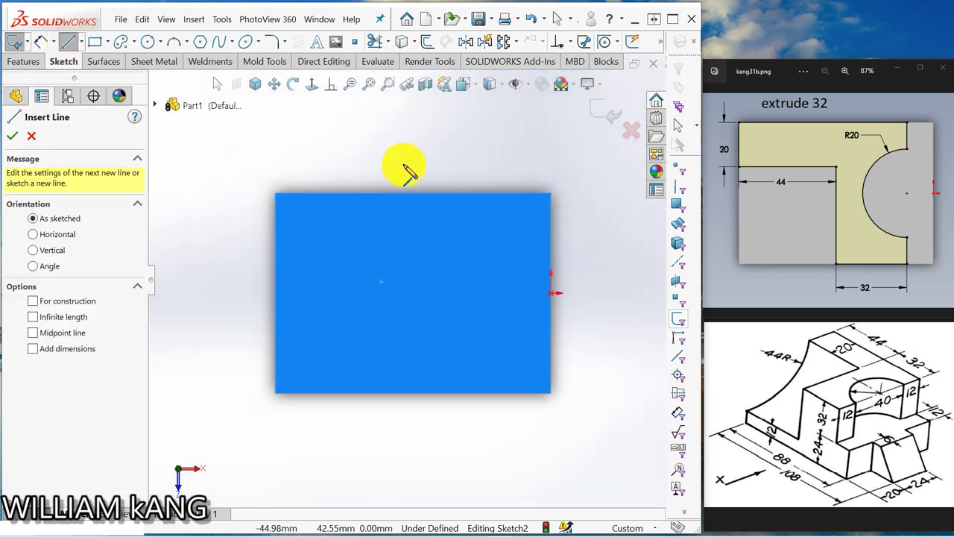
click(276, 195)
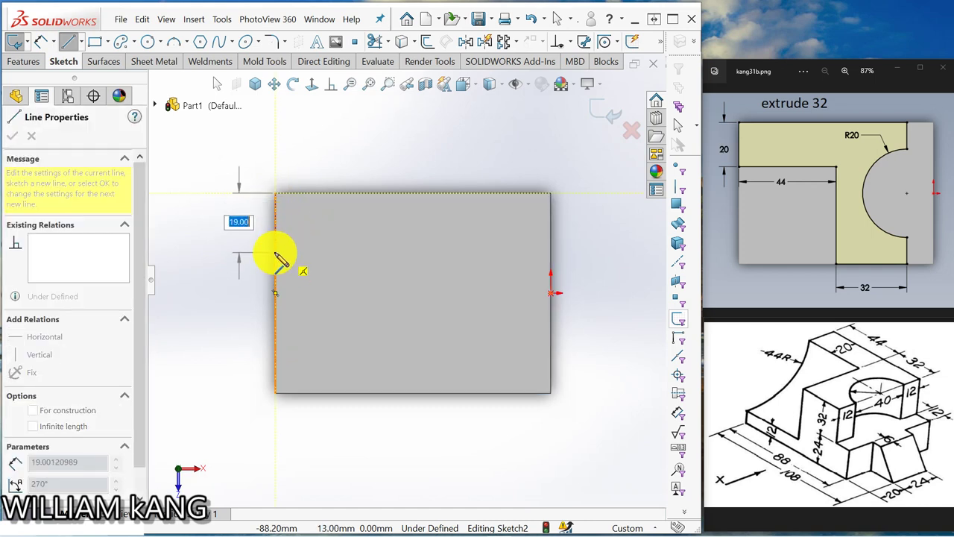
click(276, 253)
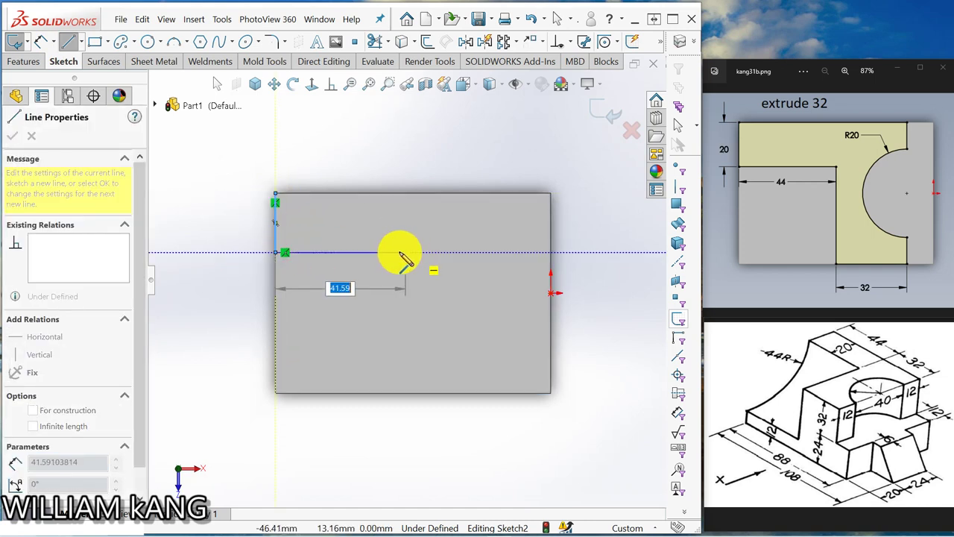
click(400, 253)
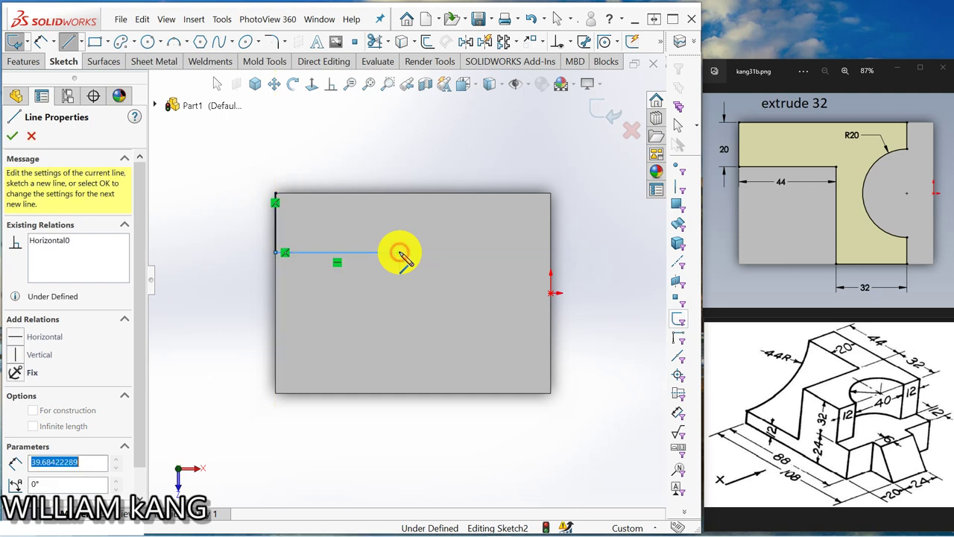
click(399, 393)
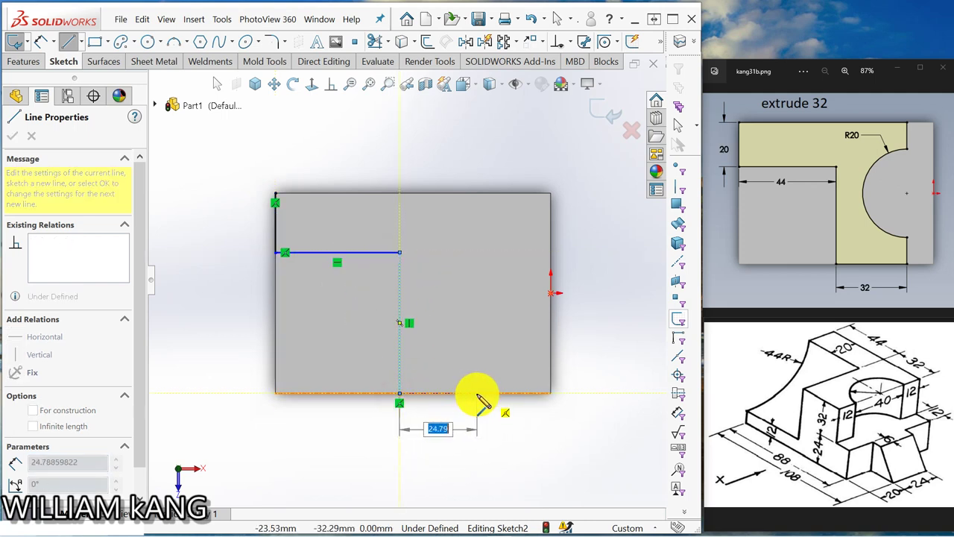
double_click(477, 392)
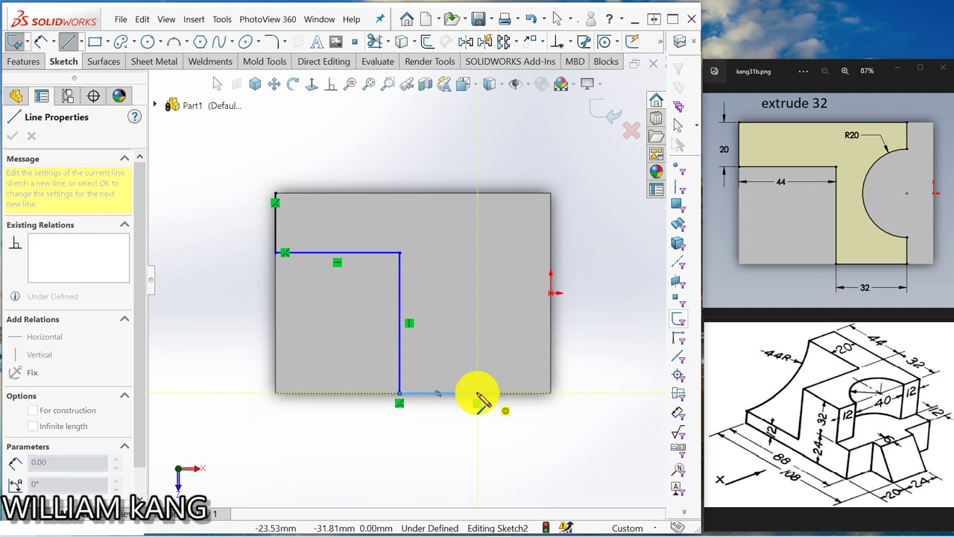
key(Escape)
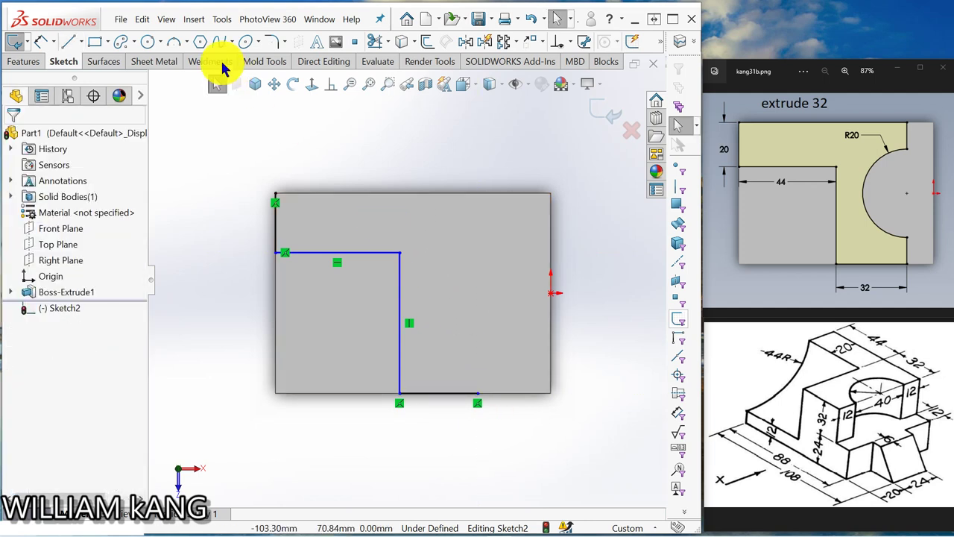
Step: Draw a line about 65 mm along the face's upper edge from its upper-left corner, continuing about 12 mm straight down
click(71, 44)
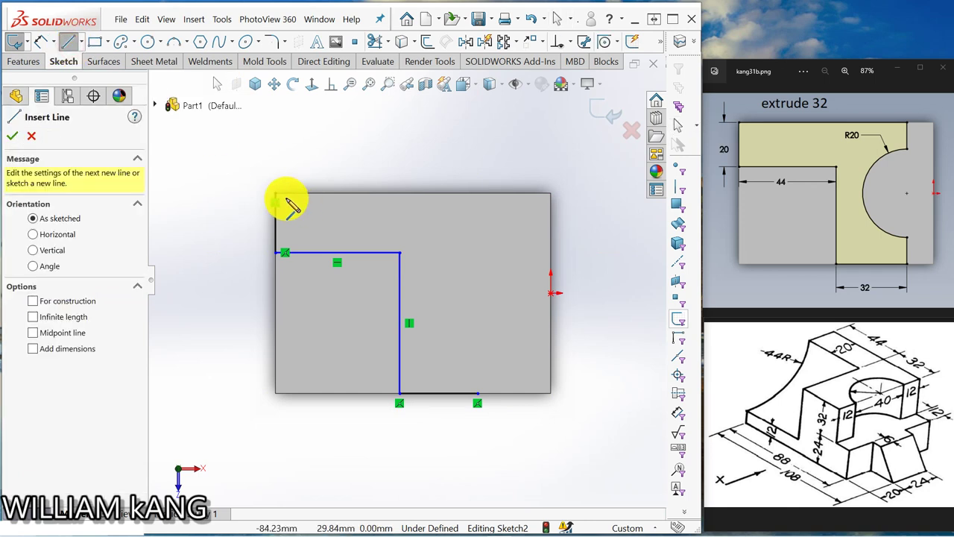
click(277, 196)
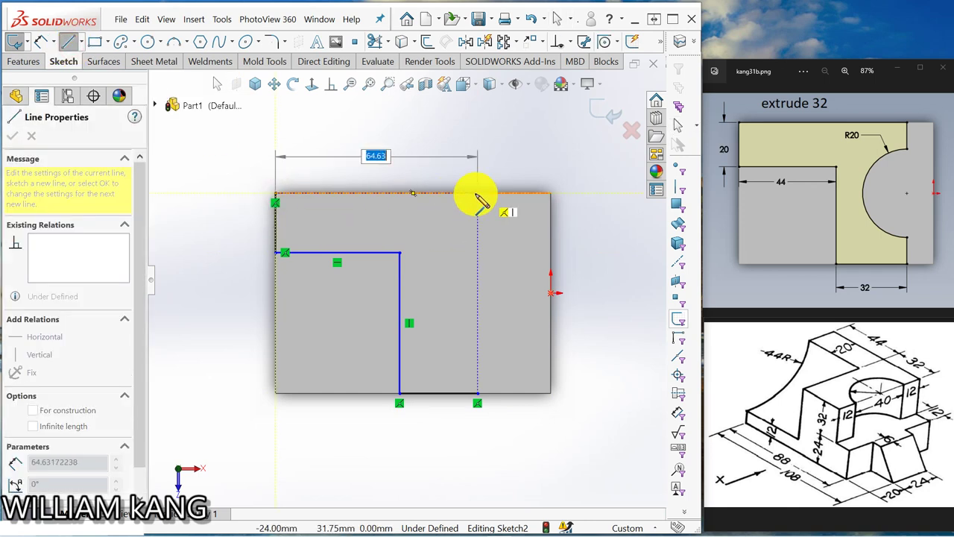
click(477, 195)
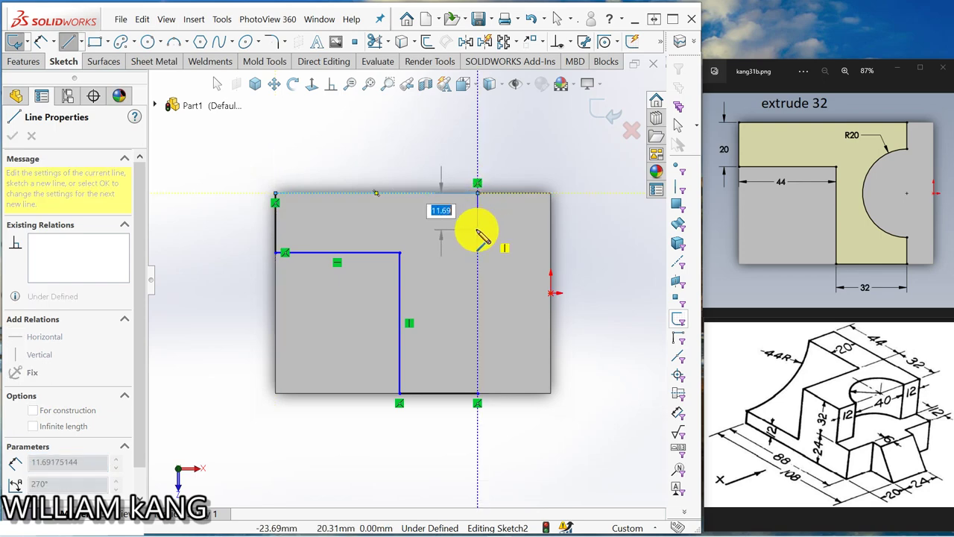
key(a)
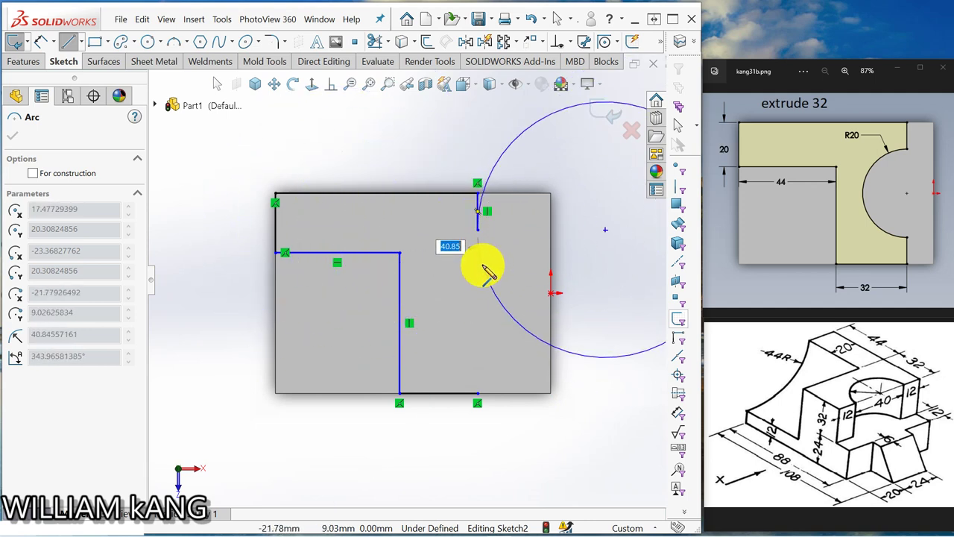
key(Escape)
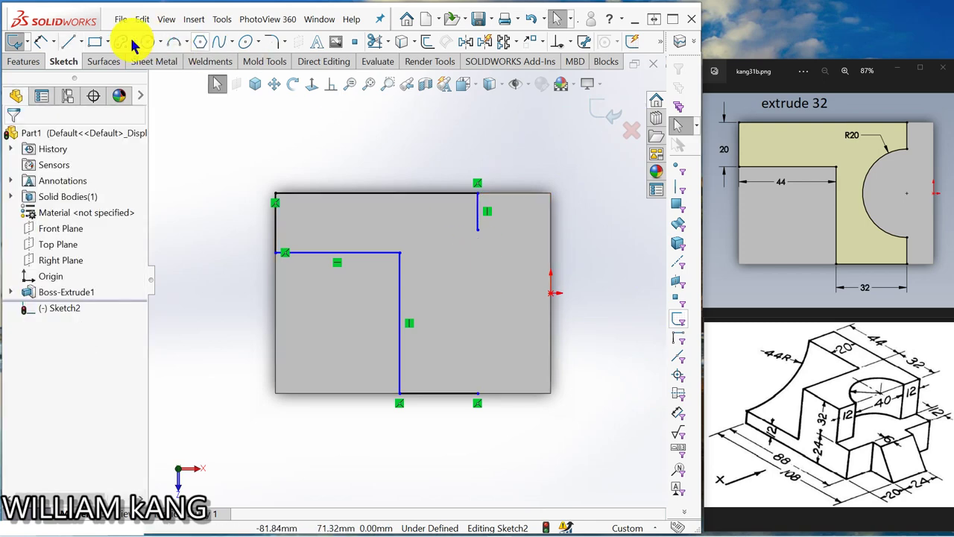
Step: Draw a vertical line about 18 mm up from the right end of the profile's lower edge line
click(477, 393)
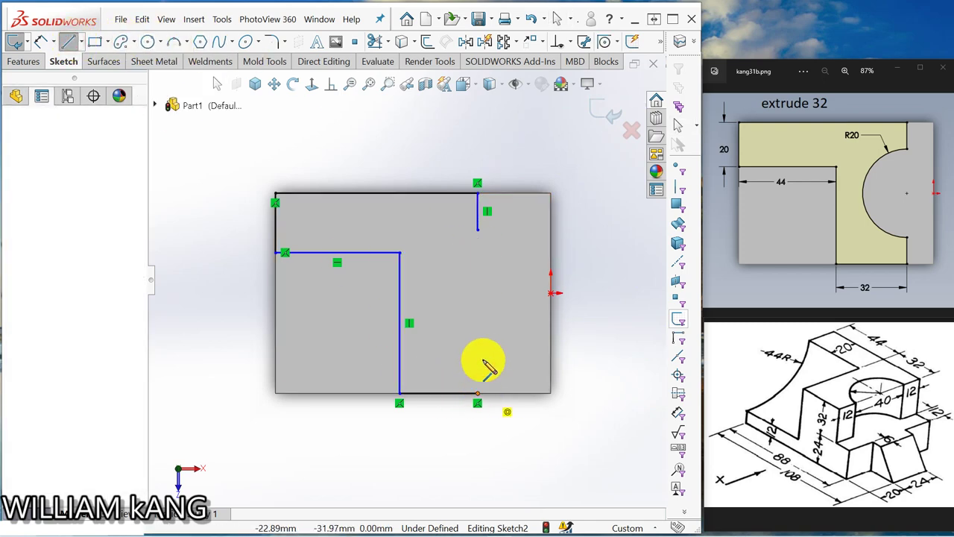
click(478, 336)
key(Escape)
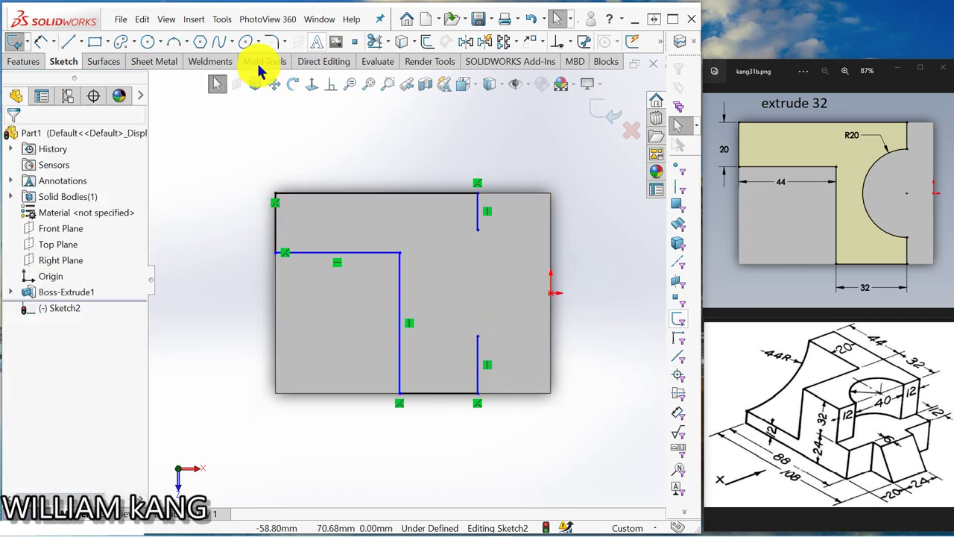
Step: Close the profile with a 3-point arc of about 17 mm radius between the two right vertical lines, bulging left
click(176, 45)
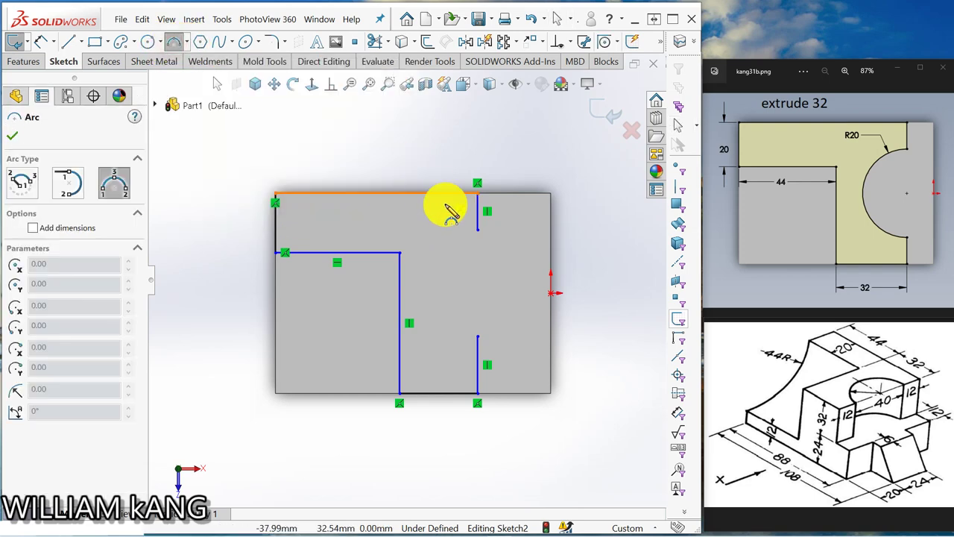
click(478, 229)
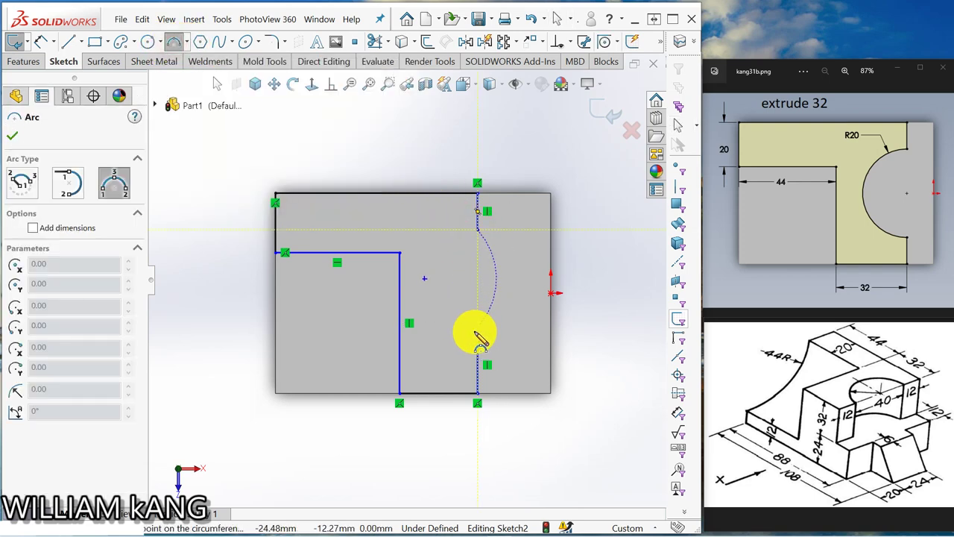
click(477, 336)
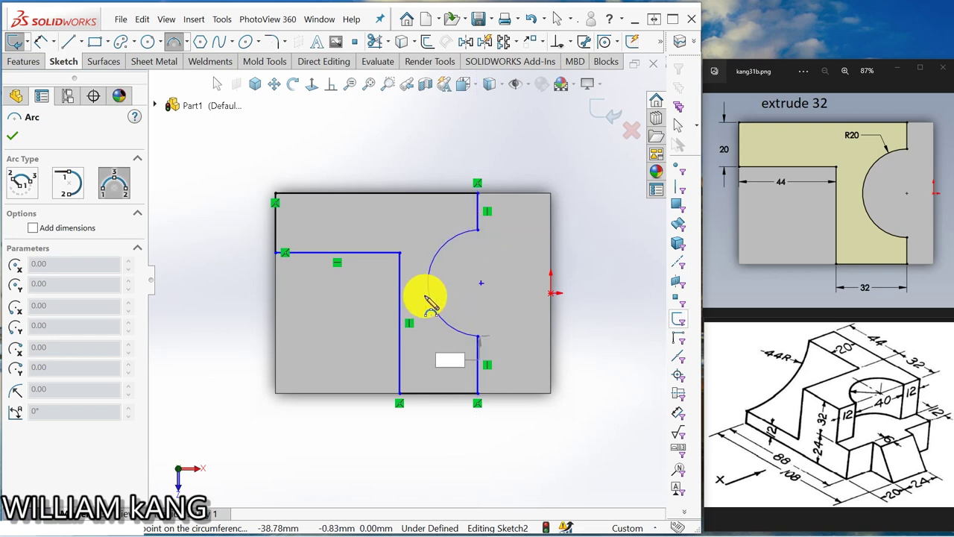
click(427, 295)
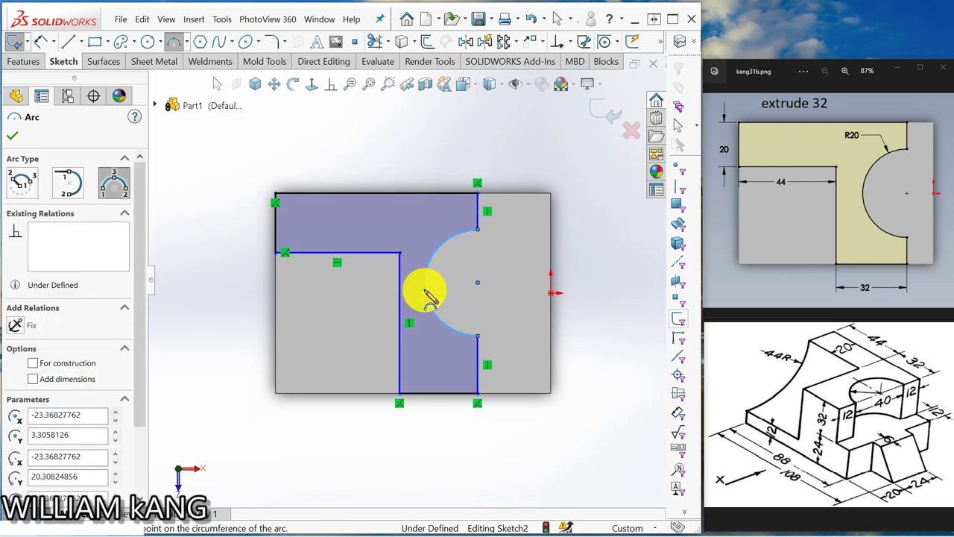
key(Escape)
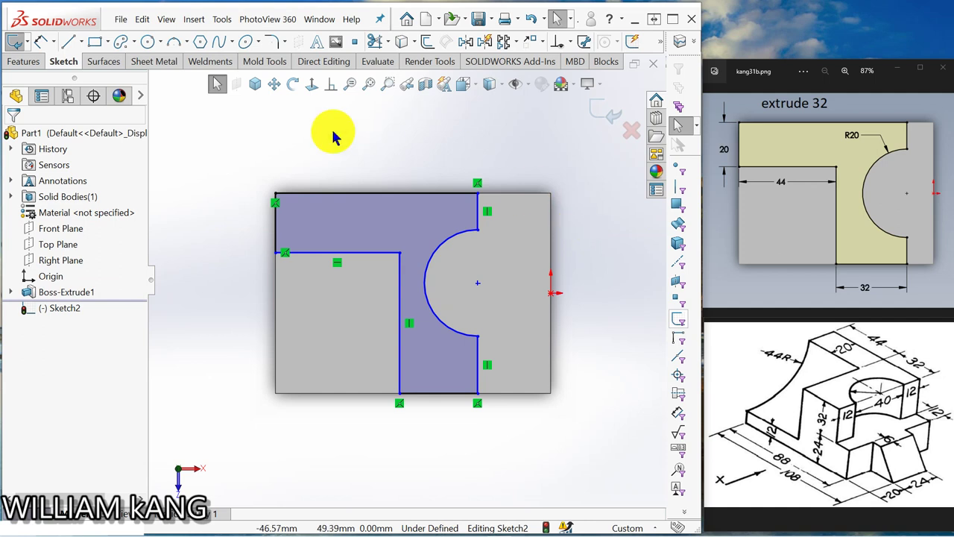
Step: Dimension the inner horizontal line of the stepped profile to 44 mm
click(41, 43)
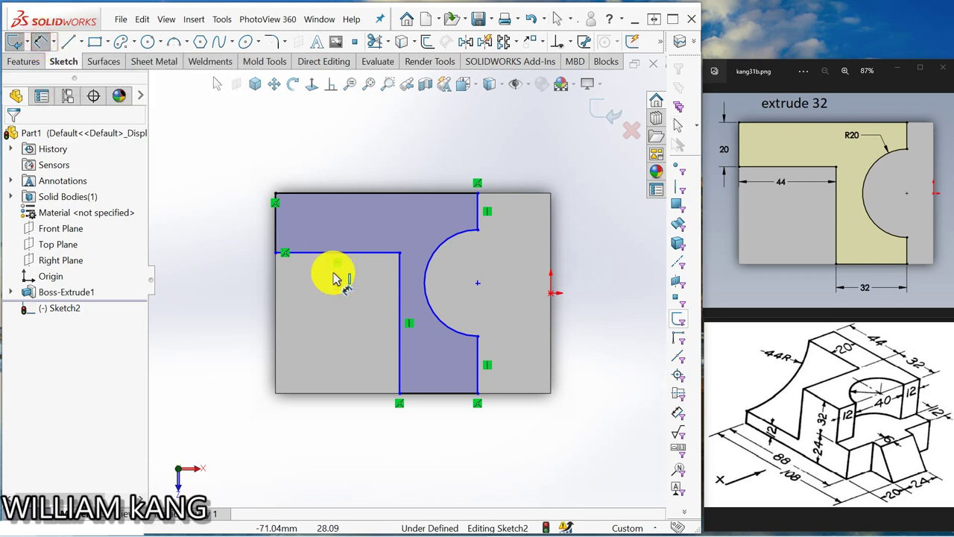
click(328, 258)
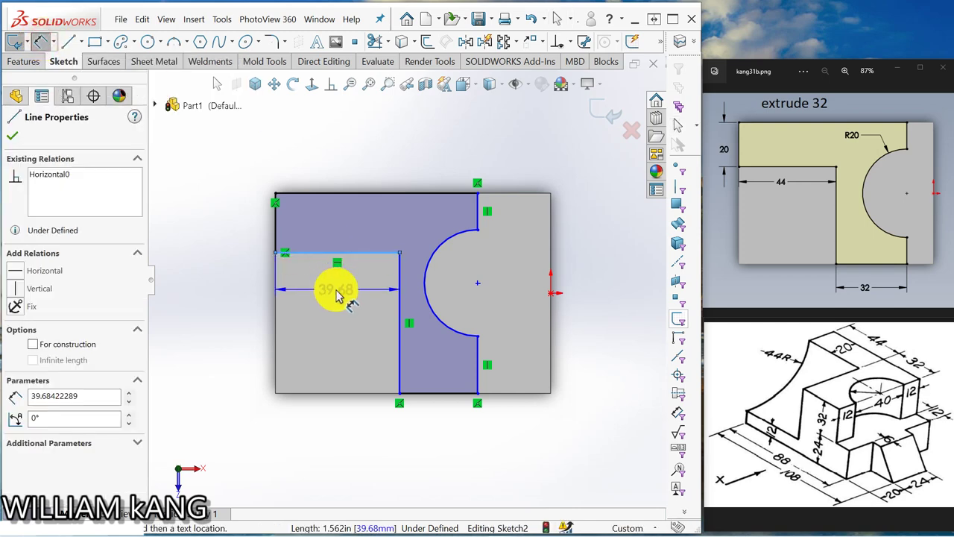
click(332, 287)
text(44)
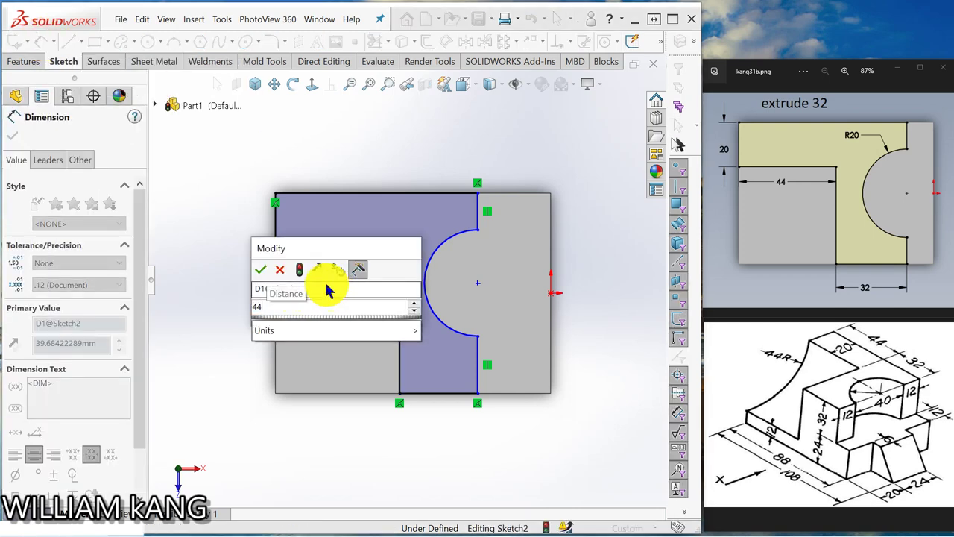
click(264, 269)
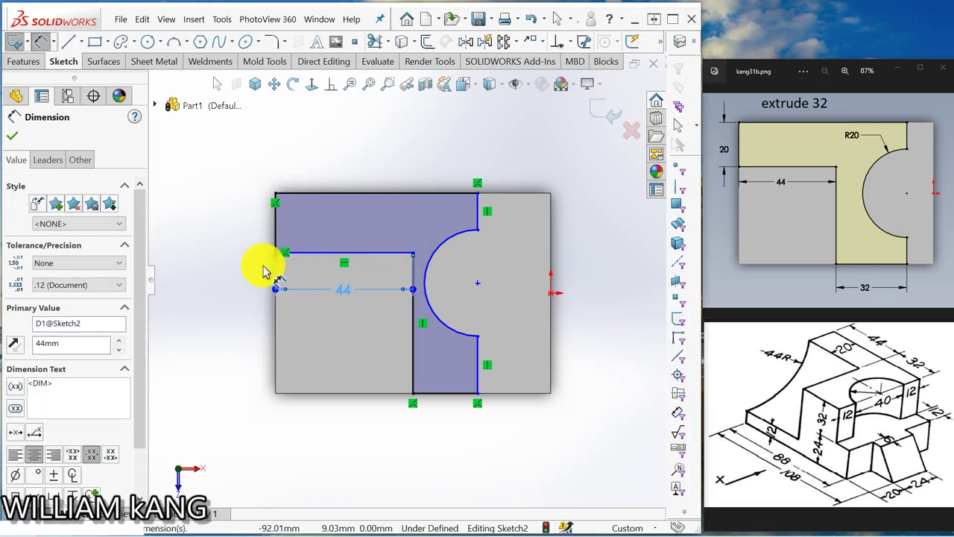
Step: Dimension the profile's left vertical line to 20 mm
click(277, 236)
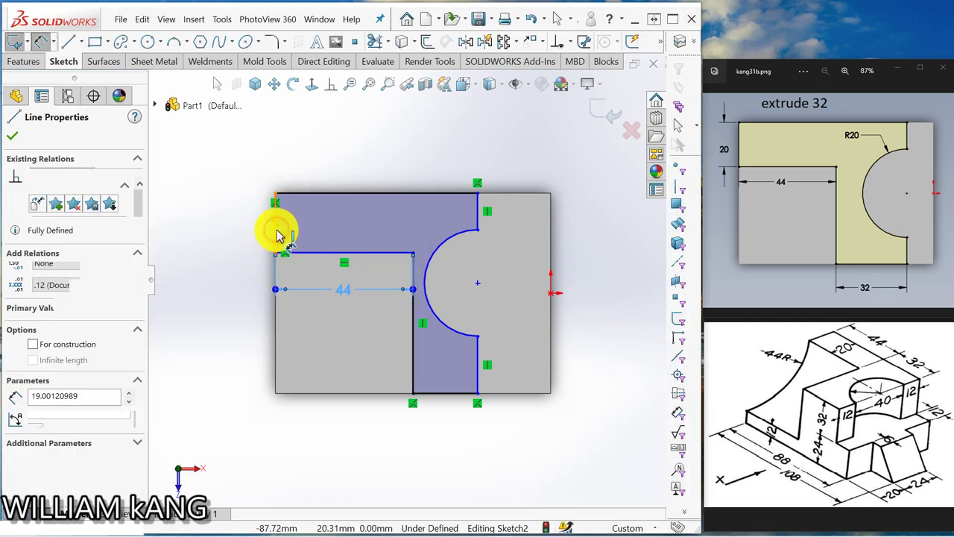
click(244, 223)
text(20)
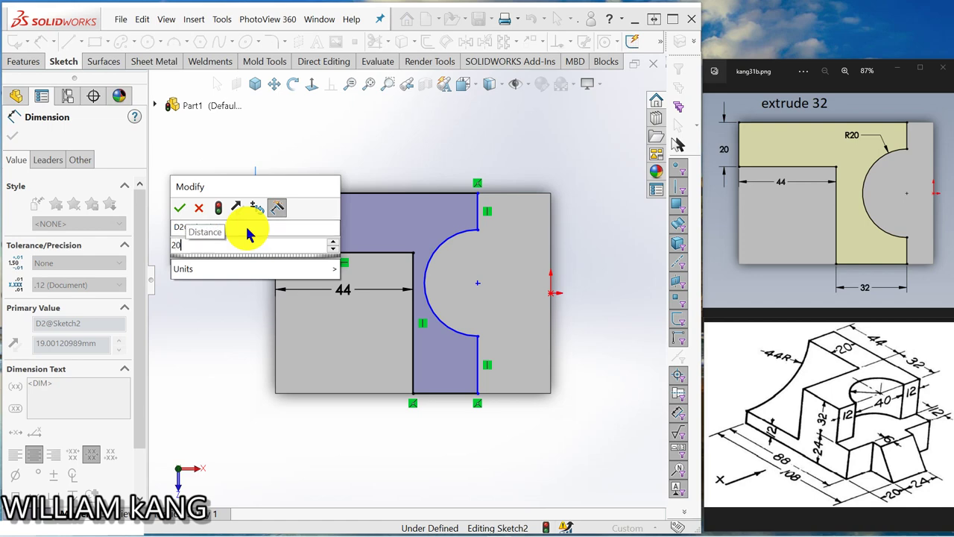
key(Return)
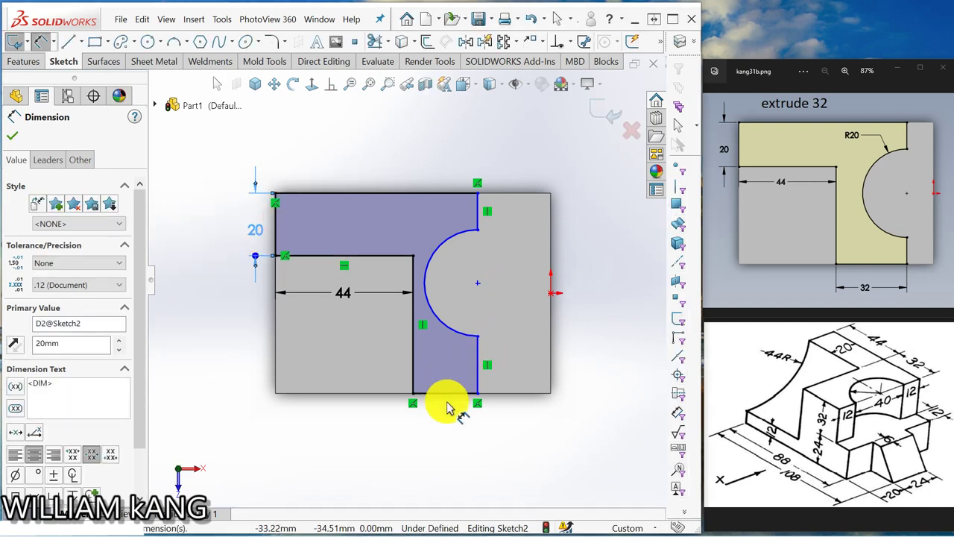
click(444, 393)
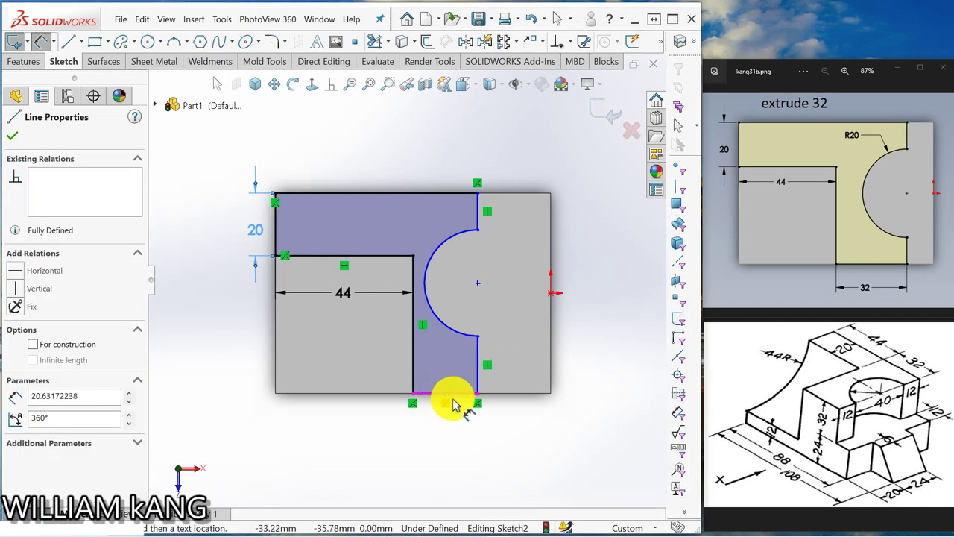
click(12, 136)
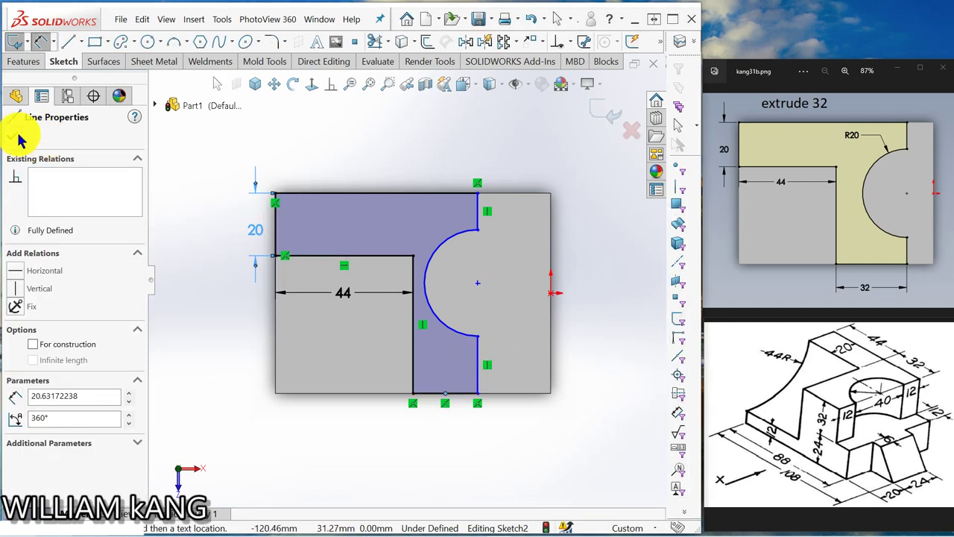
click(21, 42)
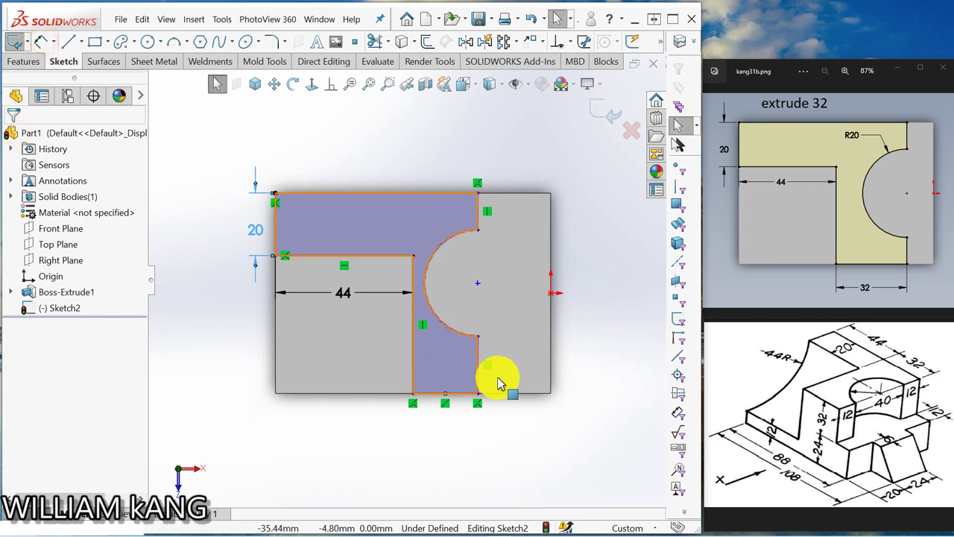
click(460, 394)
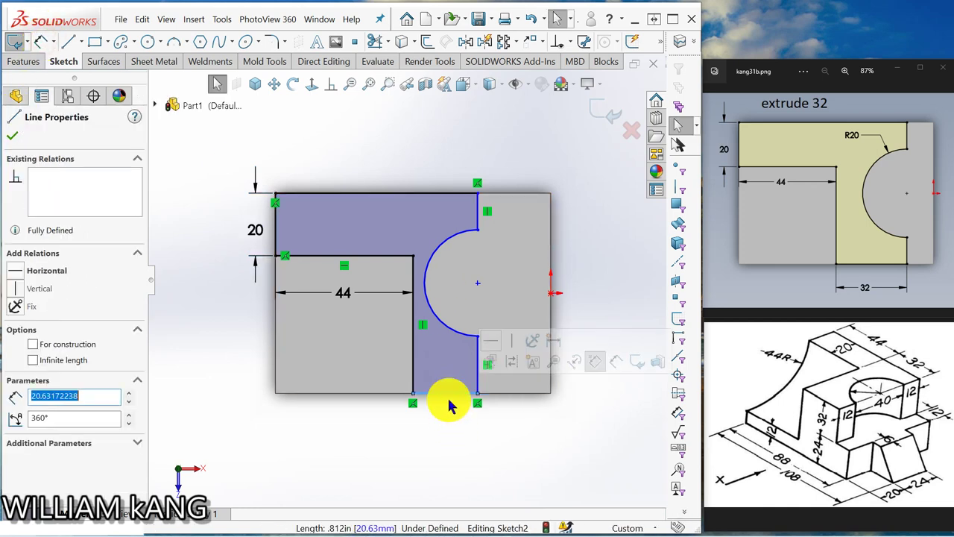
click(355, 260)
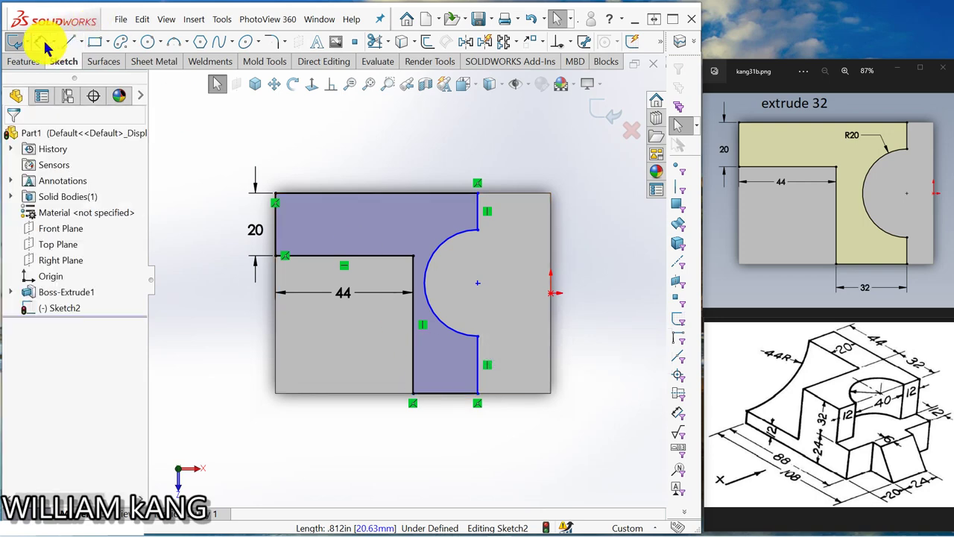
Step: Dimension the profile's lower horizontal line to 32 mm
click(43, 43)
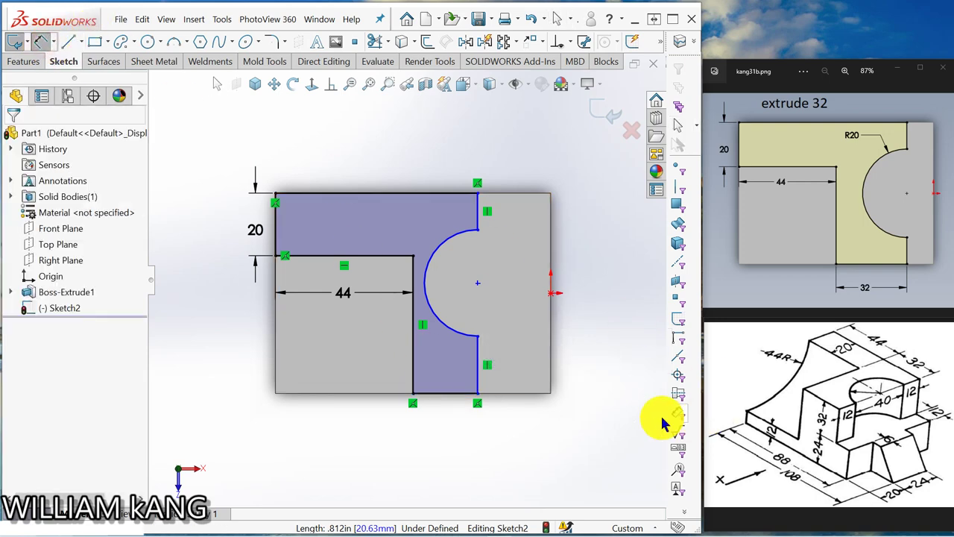
click(462, 395)
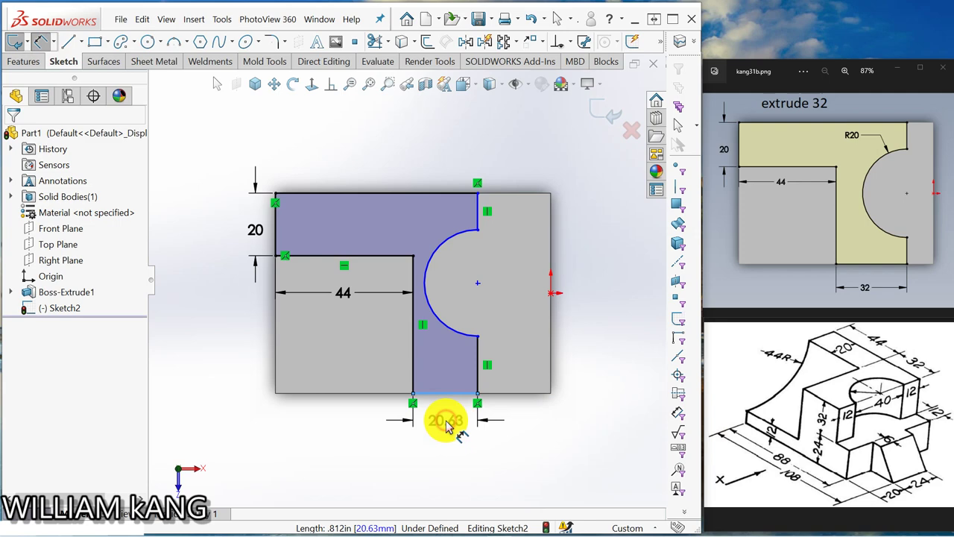
click(445, 420)
text(32)
key(Return)
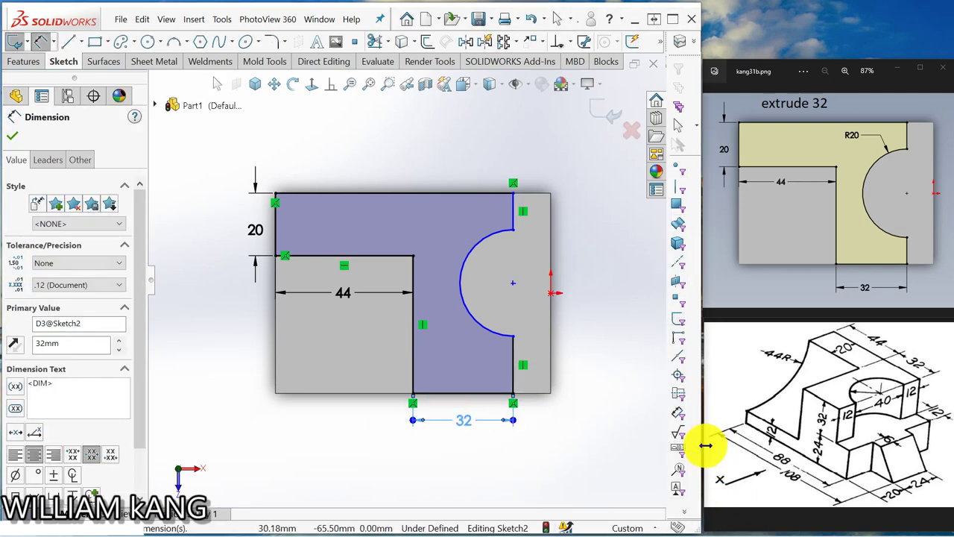
key(Escape)
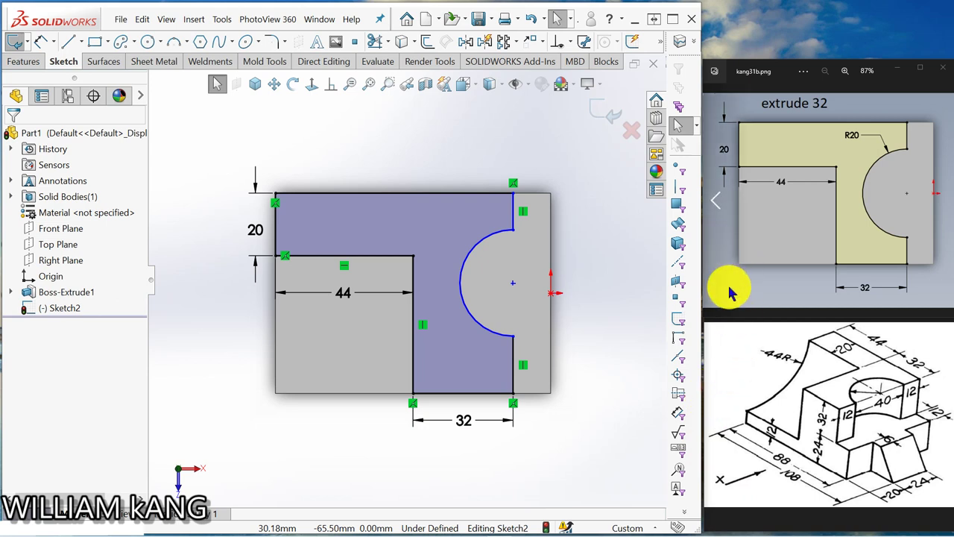
Step: Add a Collinear relation between the two right vertical lines above and below the arc
click(330, 83)
click(513, 352)
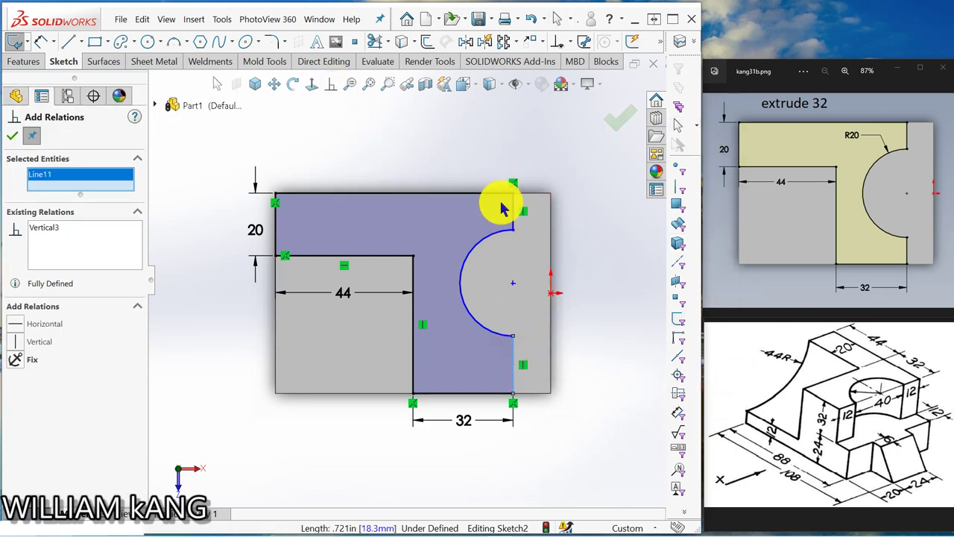
click(513, 216)
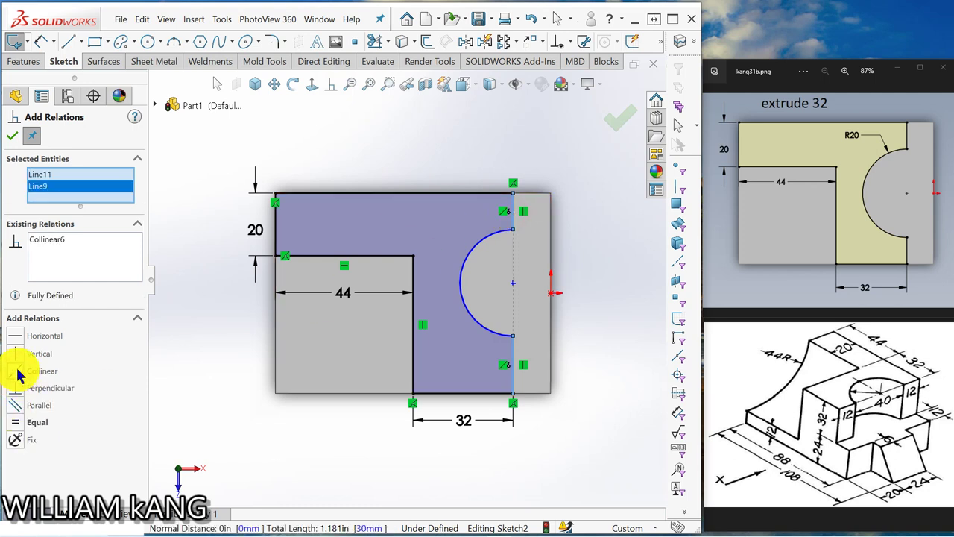
click(16, 135)
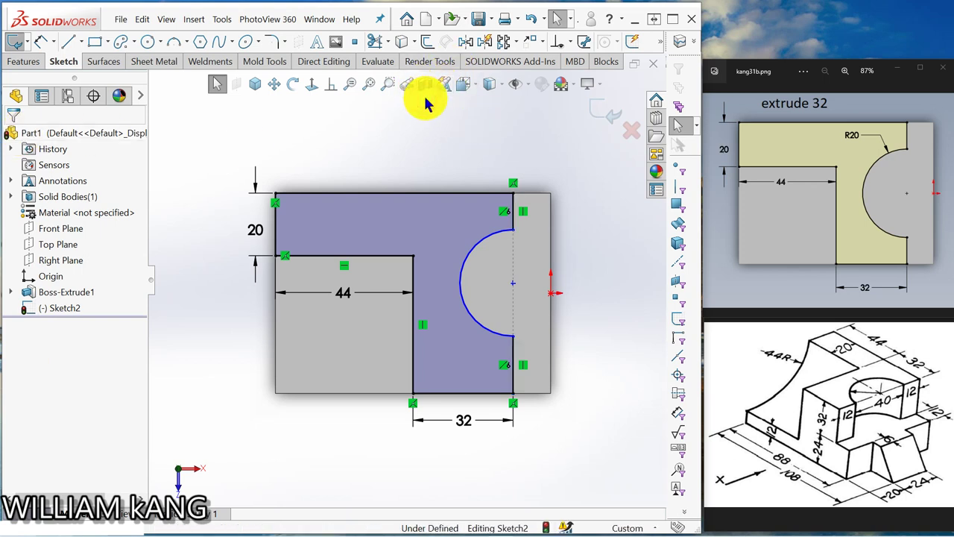
Step: Dimension the arc's radius to 20 mm
click(40, 43)
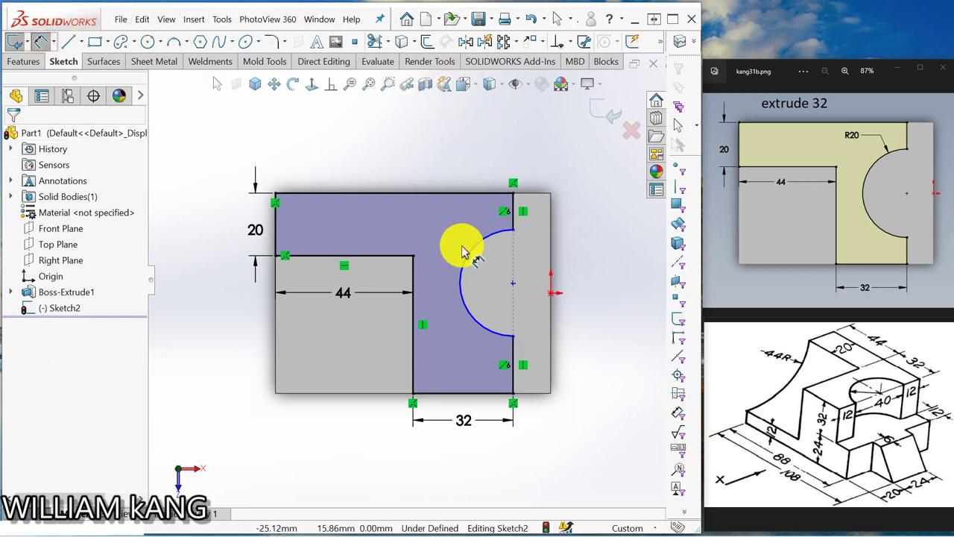
click(475, 253)
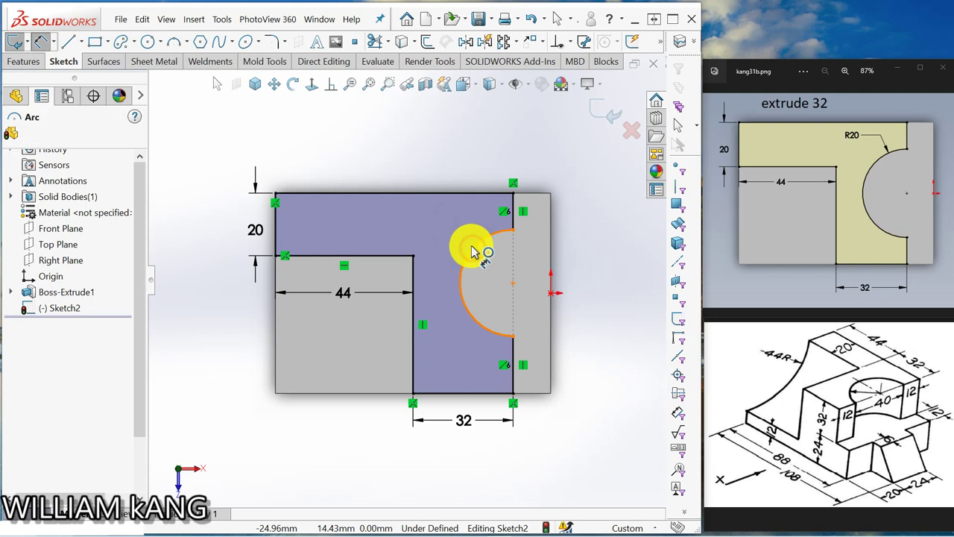
click(393, 155)
text(20)
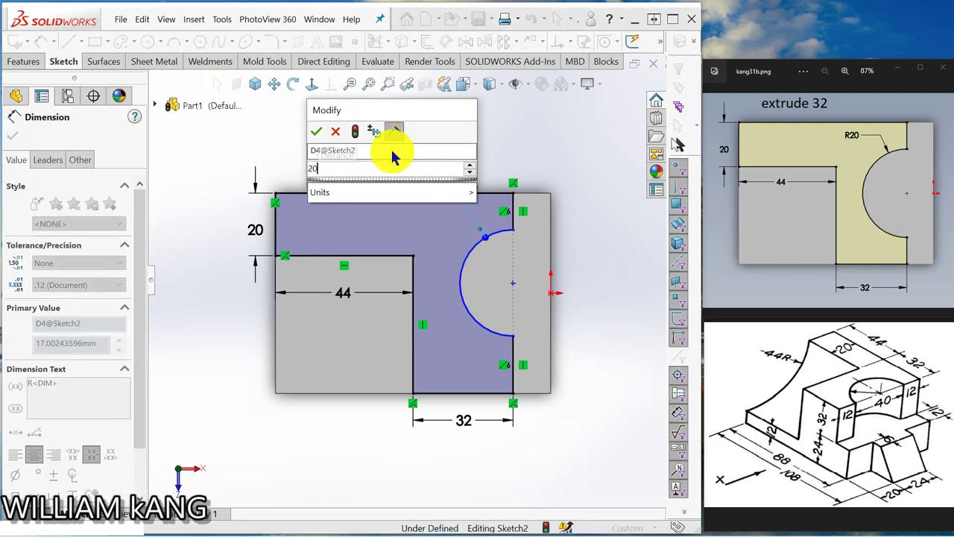
key(Return)
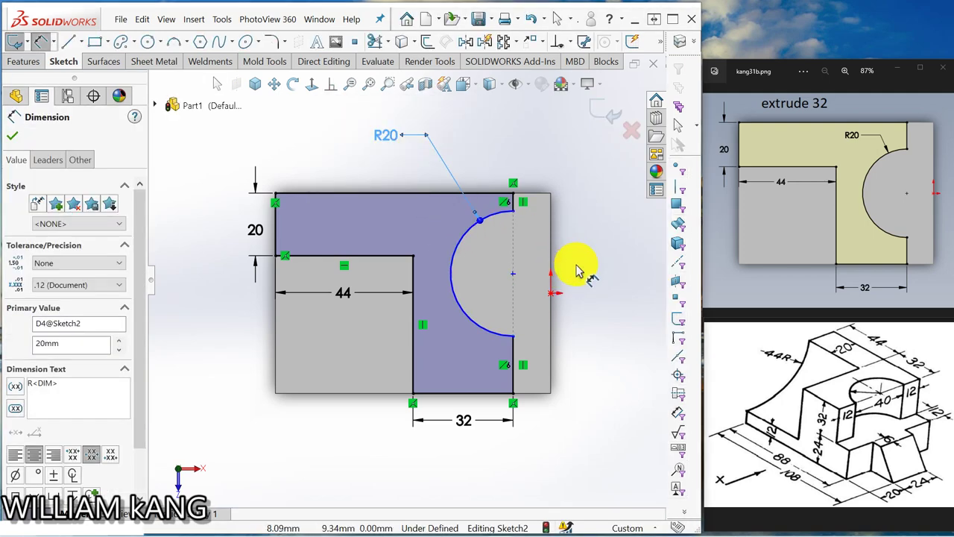
Step: Dimension the short vertical line below the arc to 12 mm
key(Escape)
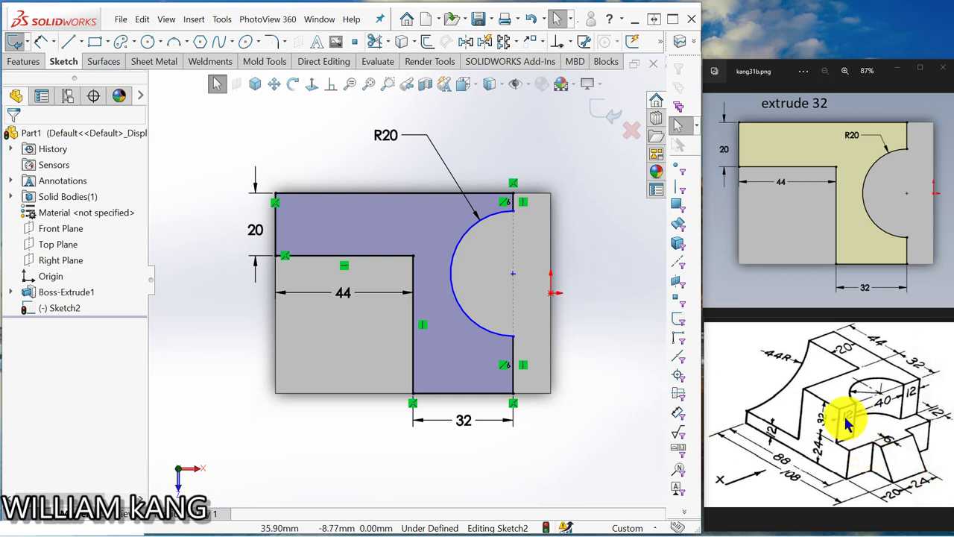
click(40, 41)
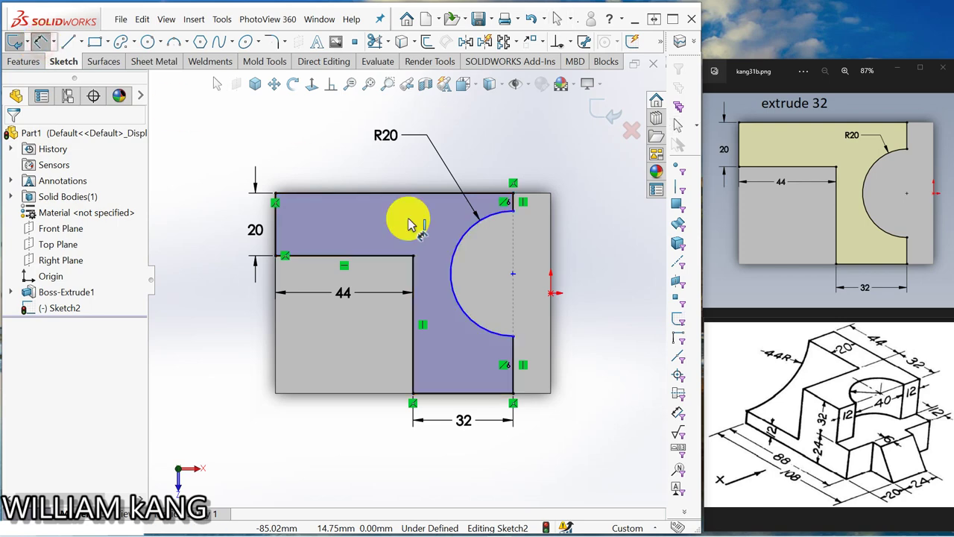
click(512, 363)
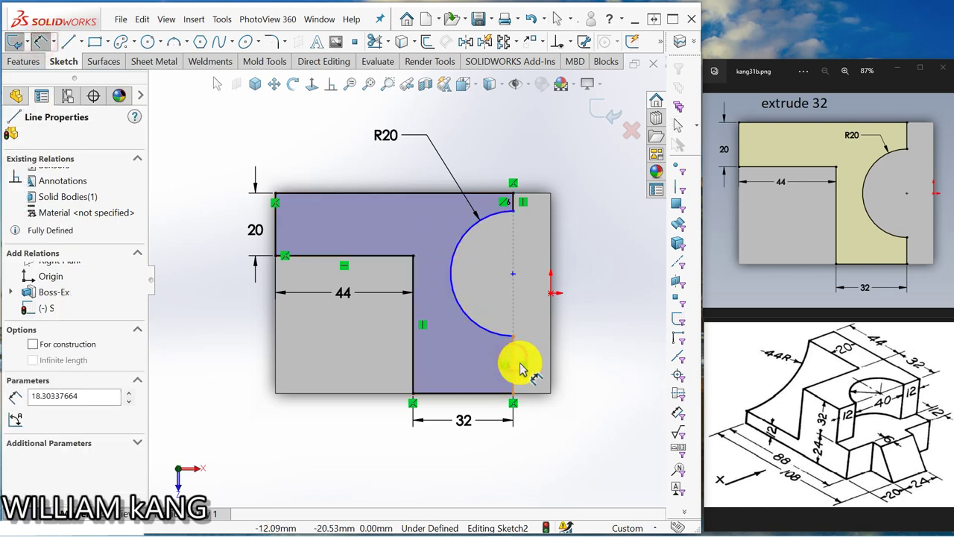
click(534, 367)
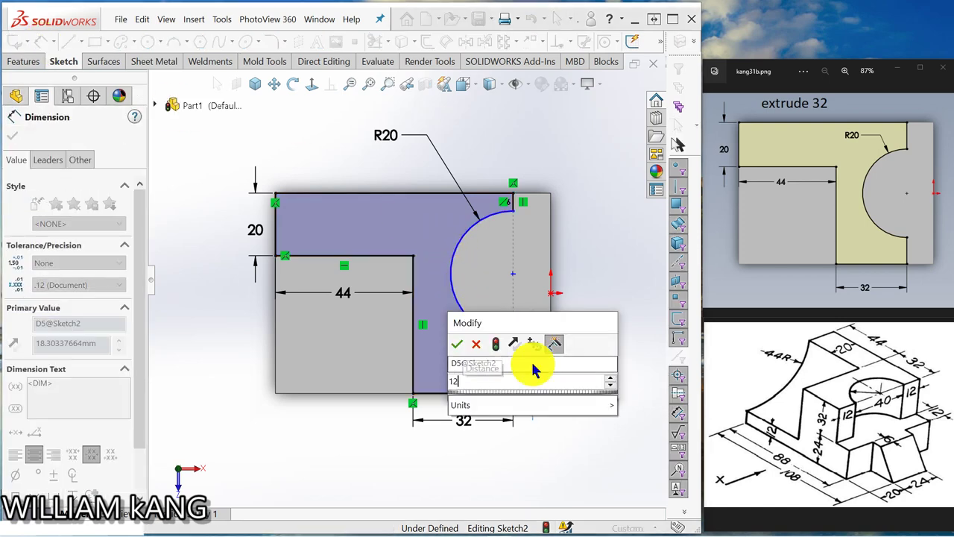
text(12)
key(Return)
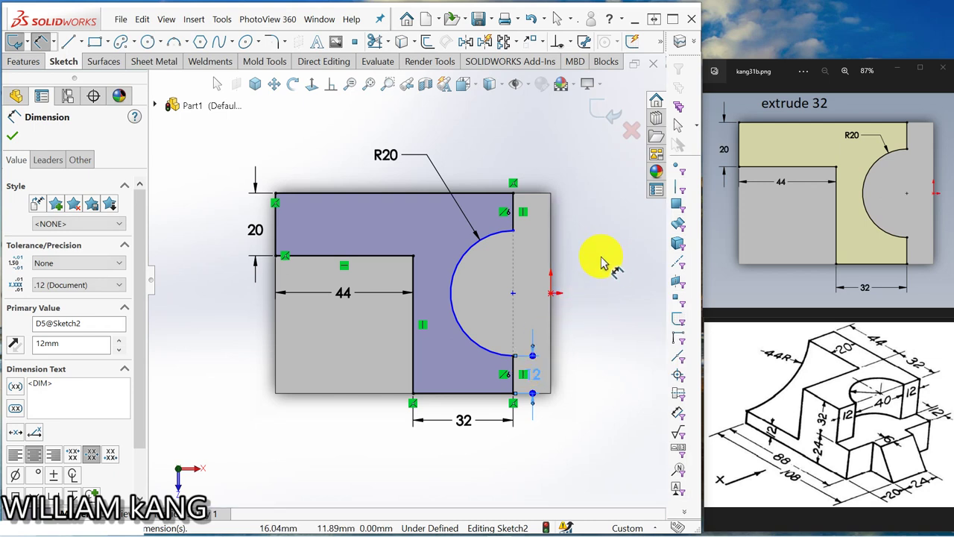
key(Escape)
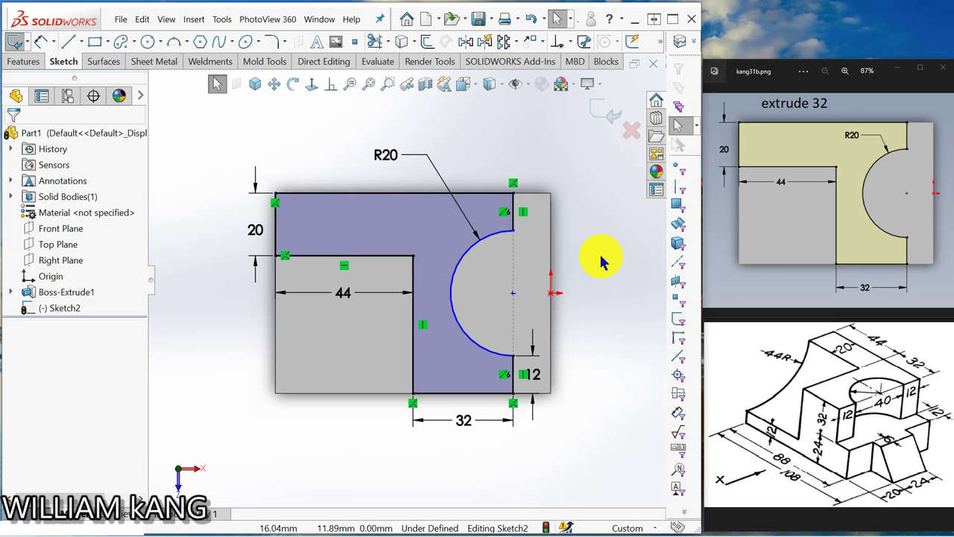
Step: Dimension the short vertical line above the arc to 12 mm
click(39, 45)
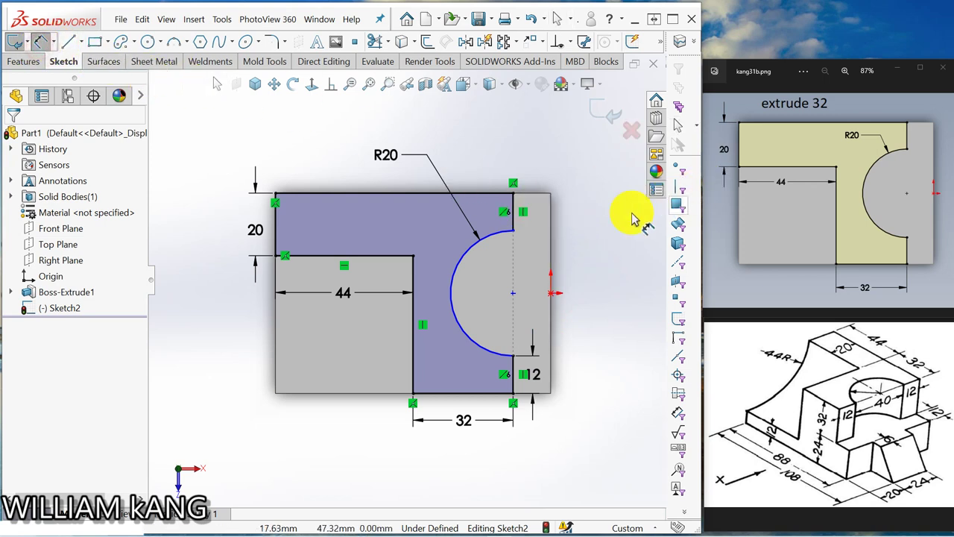
click(514, 218)
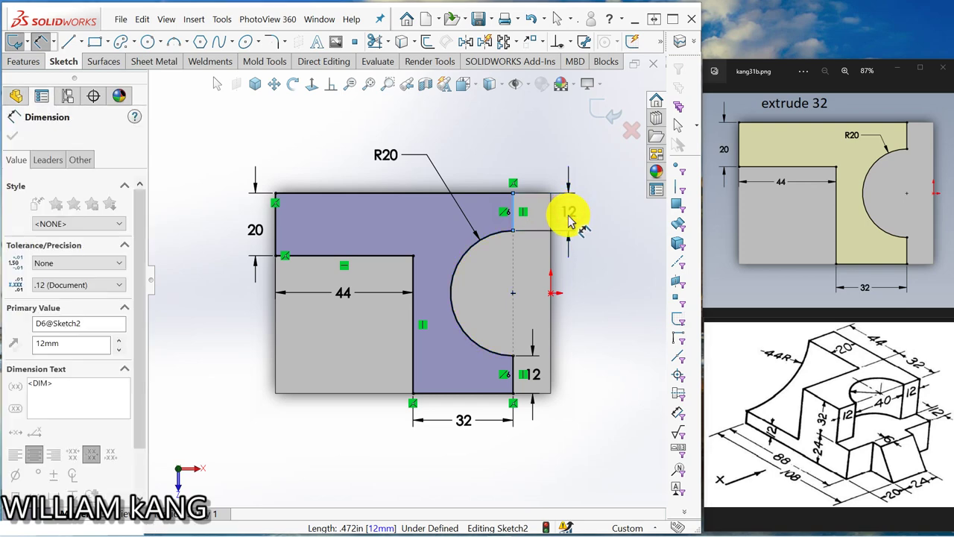
click(565, 214)
click(491, 193)
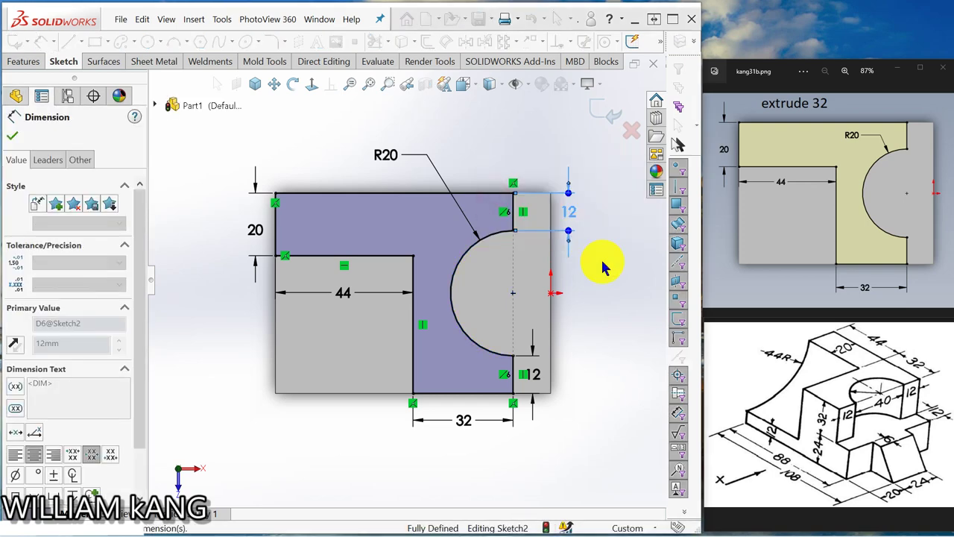
key(Escape)
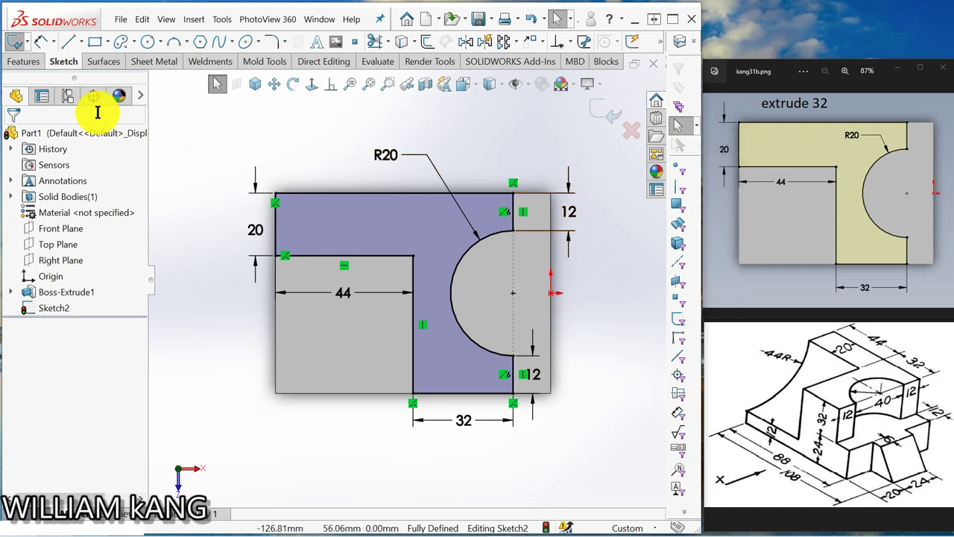
Step: Extrude the stepped profile with the arc as a blind boss 32 mm deep, merged with the base block
click(253, 86)
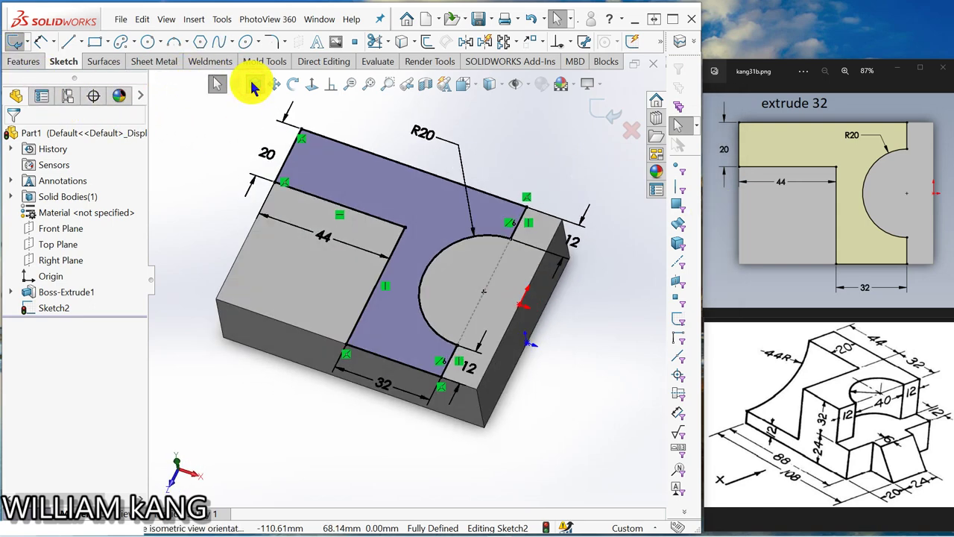
click(25, 68)
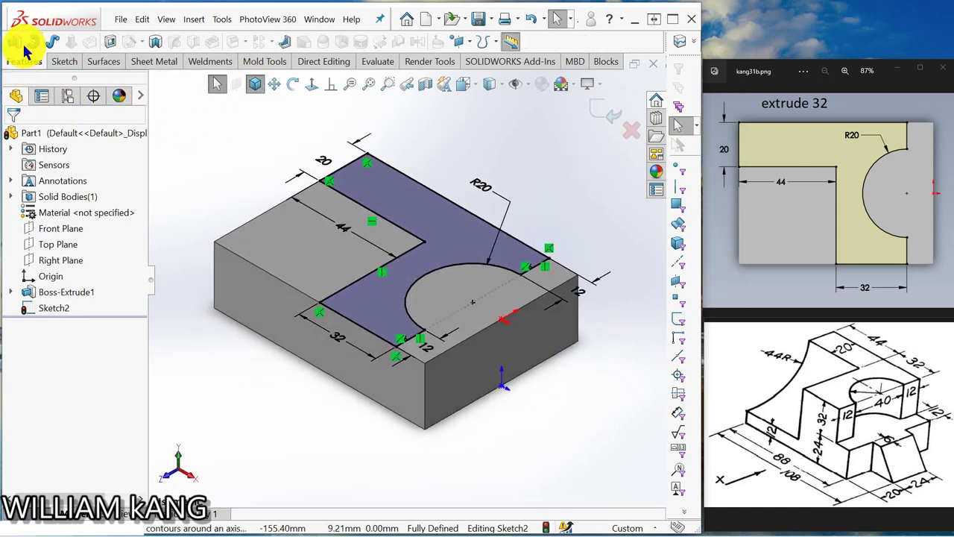
click(21, 45)
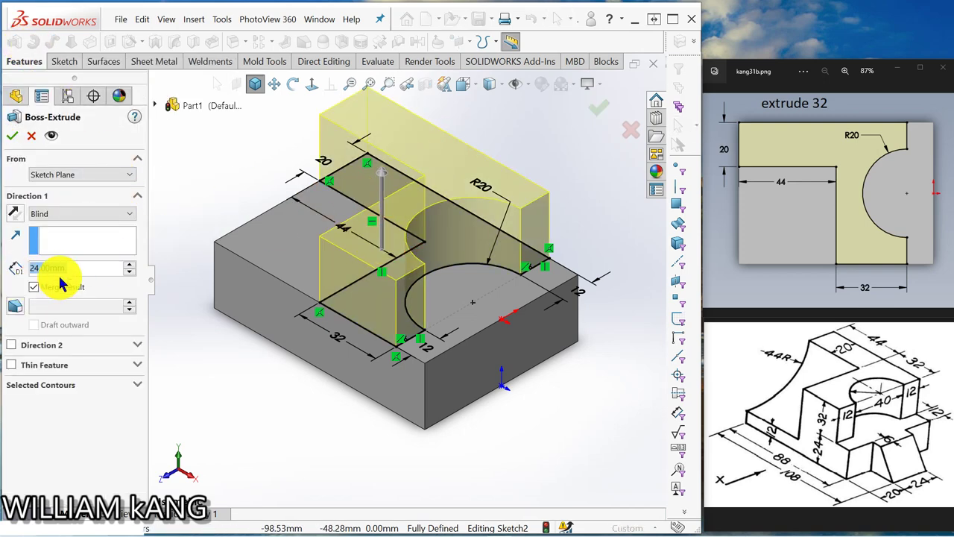
text(32)
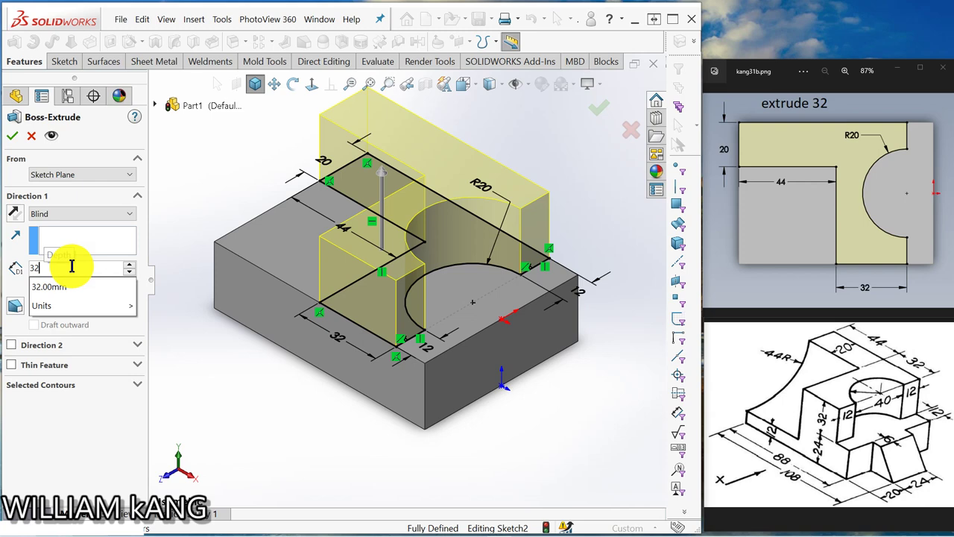
key(Return)
click(12, 135)
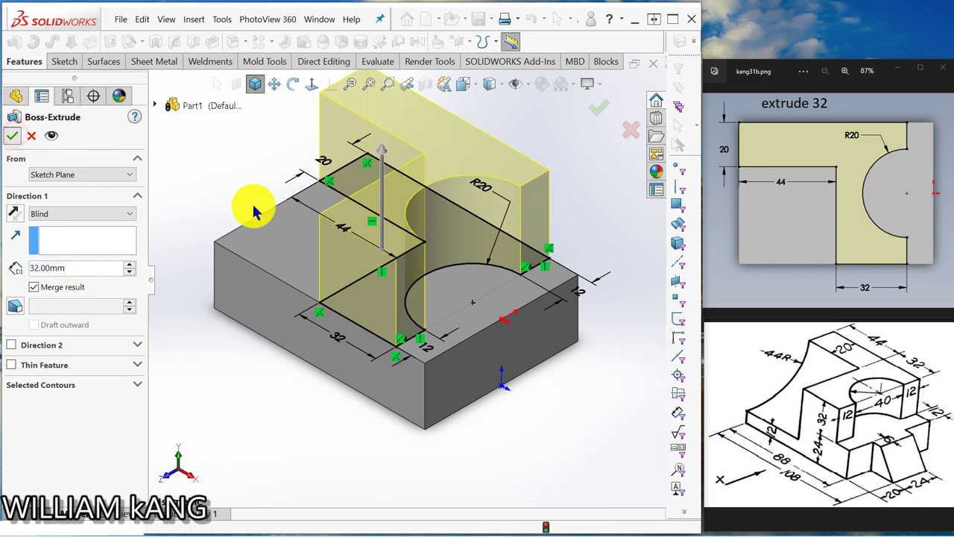
Step: Show the next reference image, kang31c.png, and start a sketch on the Front Plane, viewed normal to it
click(945, 199)
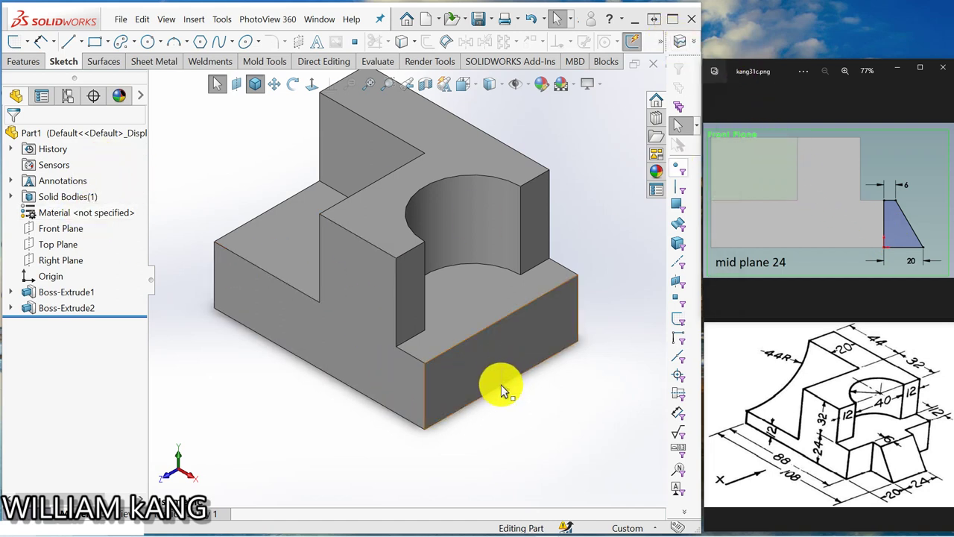
click(53, 231)
click(65, 211)
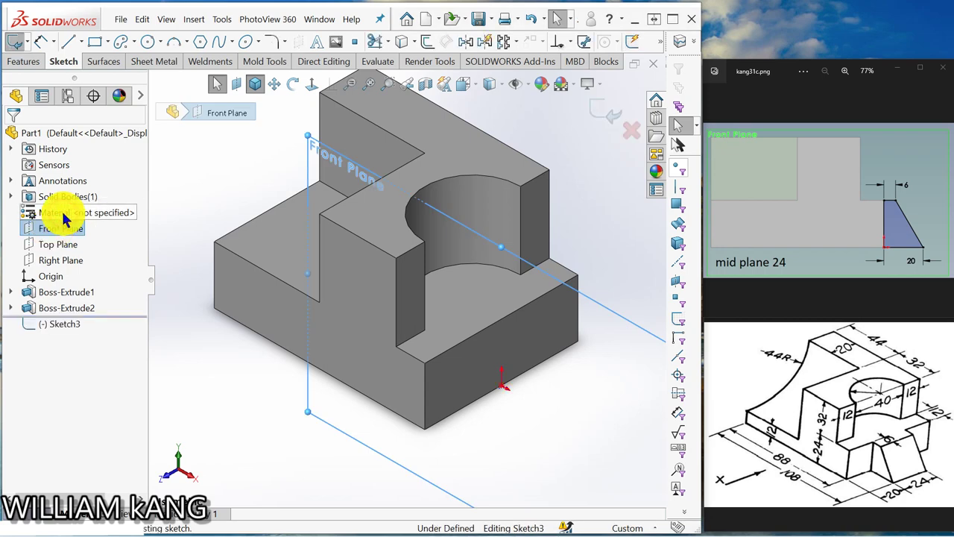
click(312, 86)
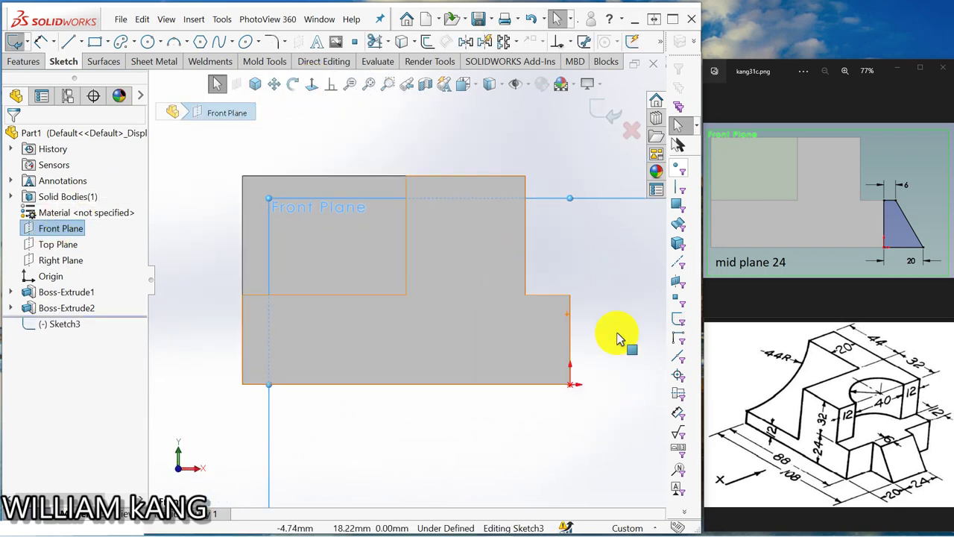
Step: Sketch a closed trapezoid against the base block's right end, 24 mm high, about 9 mm wide at the top and 21 mm at the bottom
click(65, 45)
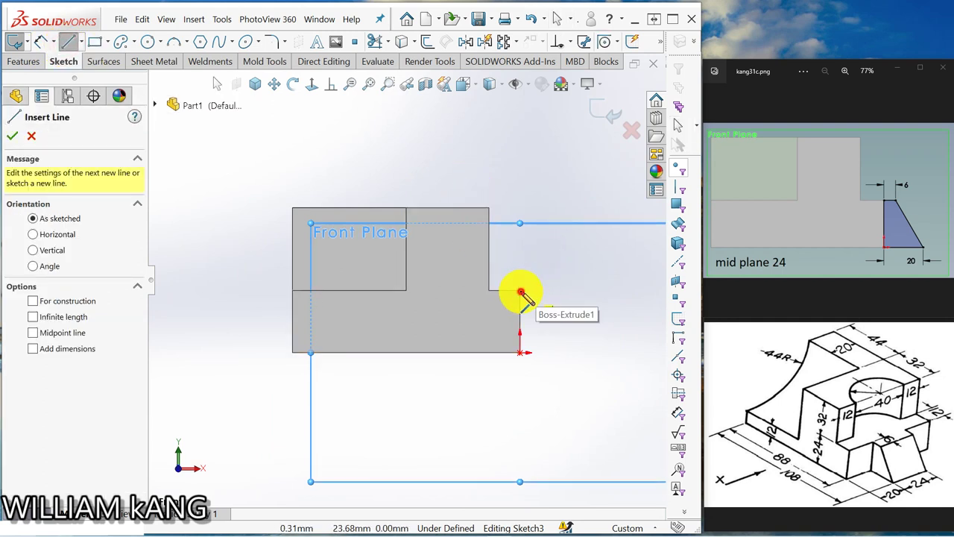
click(545, 291)
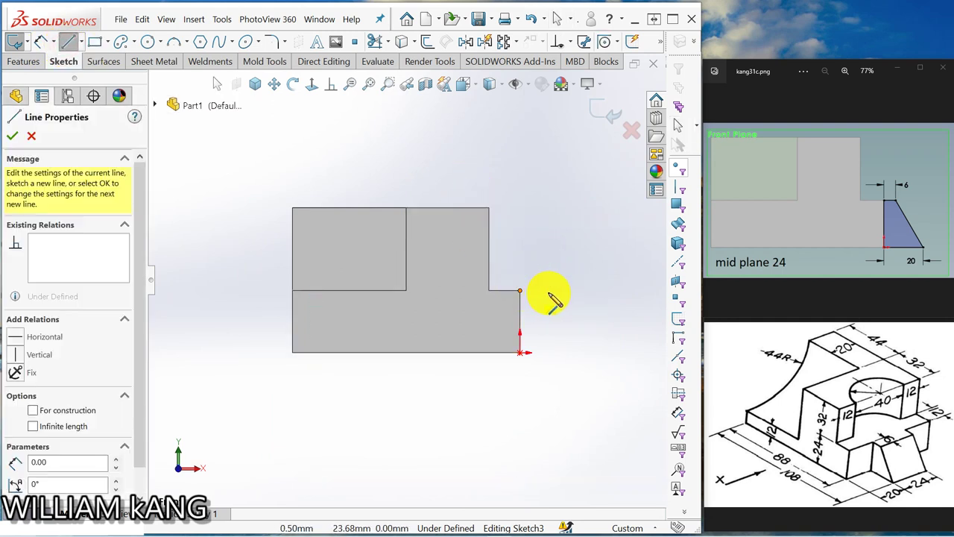
click(575, 352)
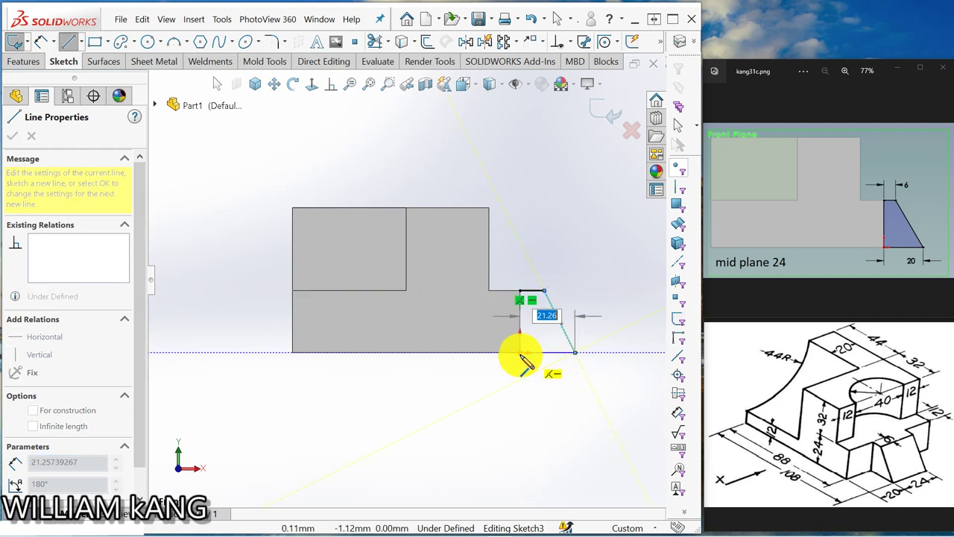
click(520, 352)
click(519, 291)
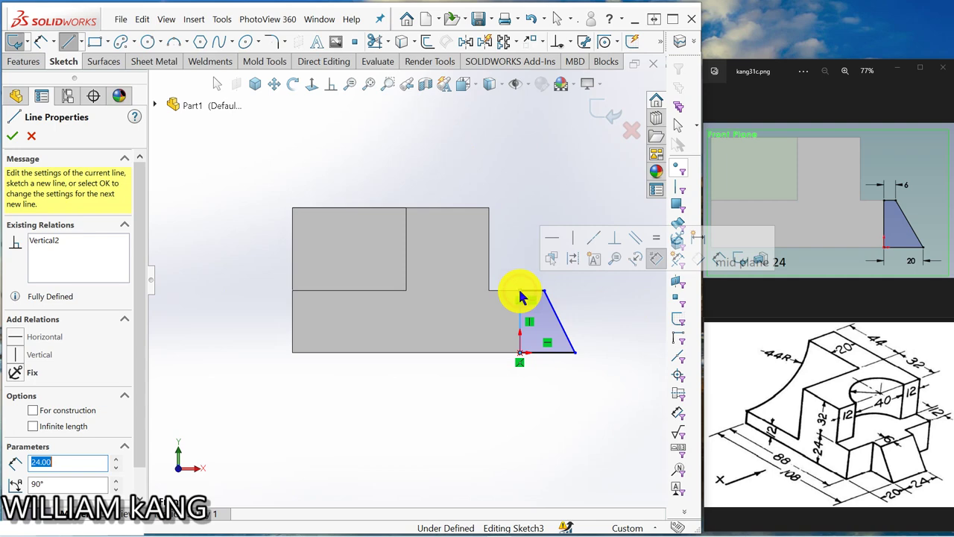
Step: Dimension the trapezoid's bottom line to 20 mm
click(38, 42)
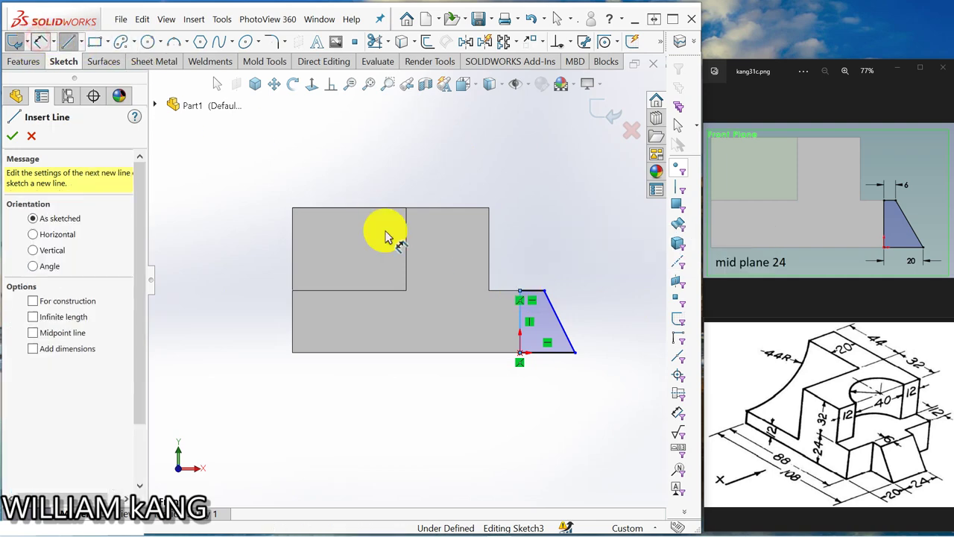
click(553, 356)
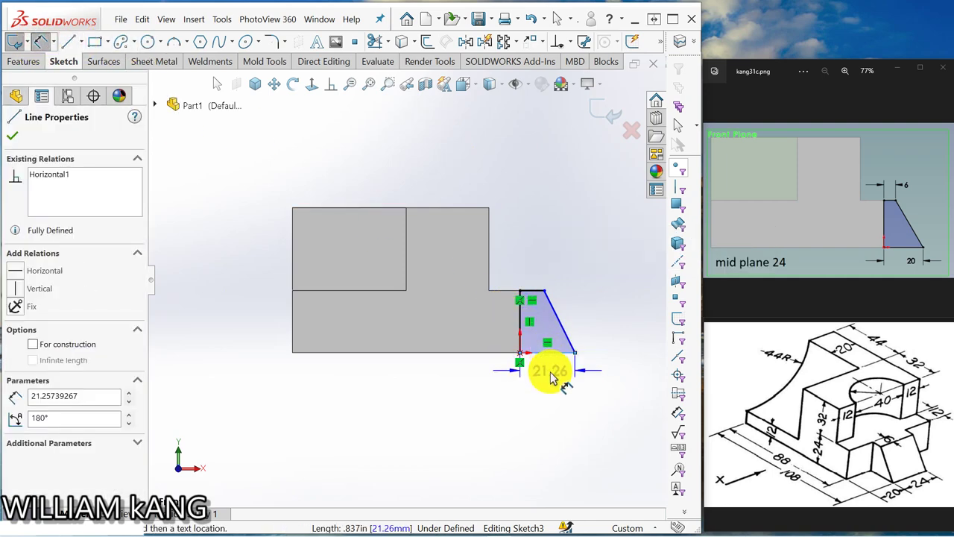
click(550, 376)
text(20)
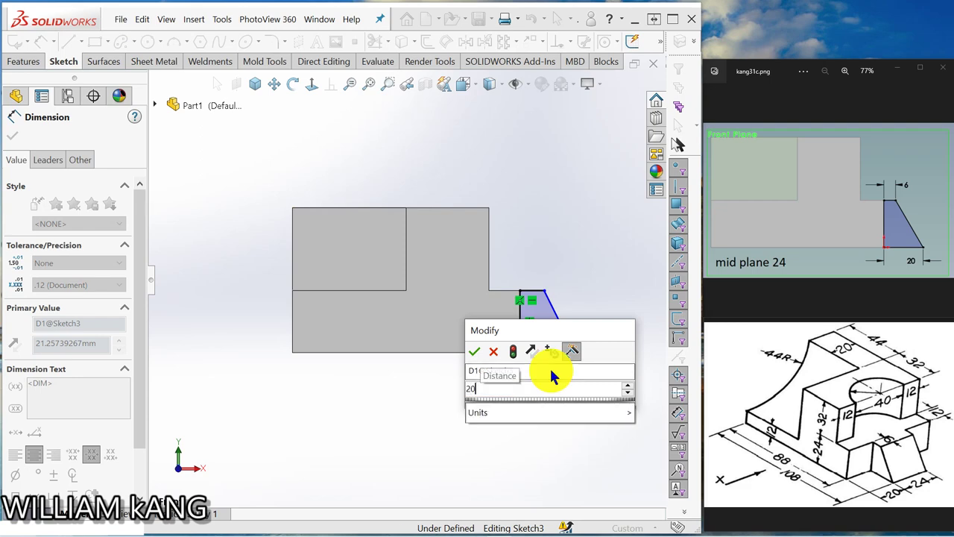
key(Return)
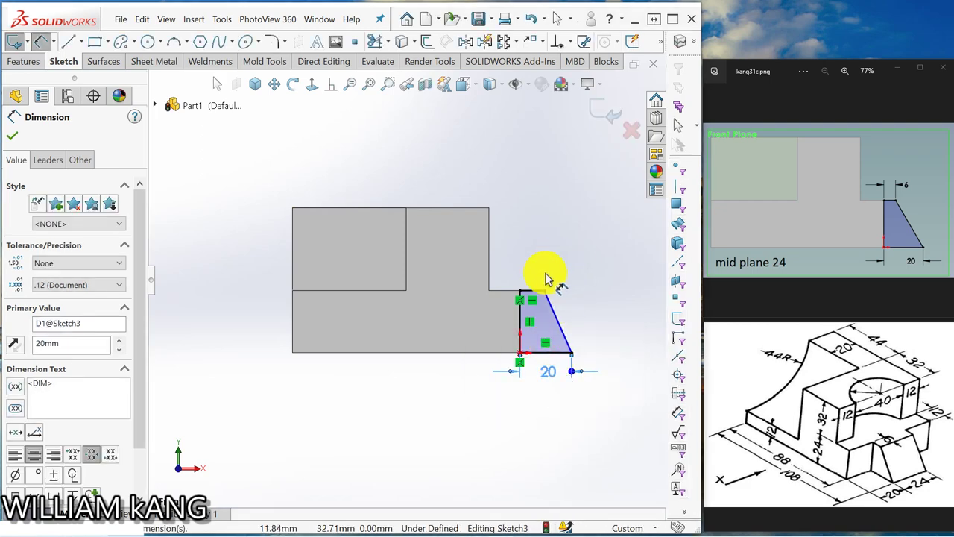
Step: Dimension the trapezoid's top line to 6 mm
click(527, 295)
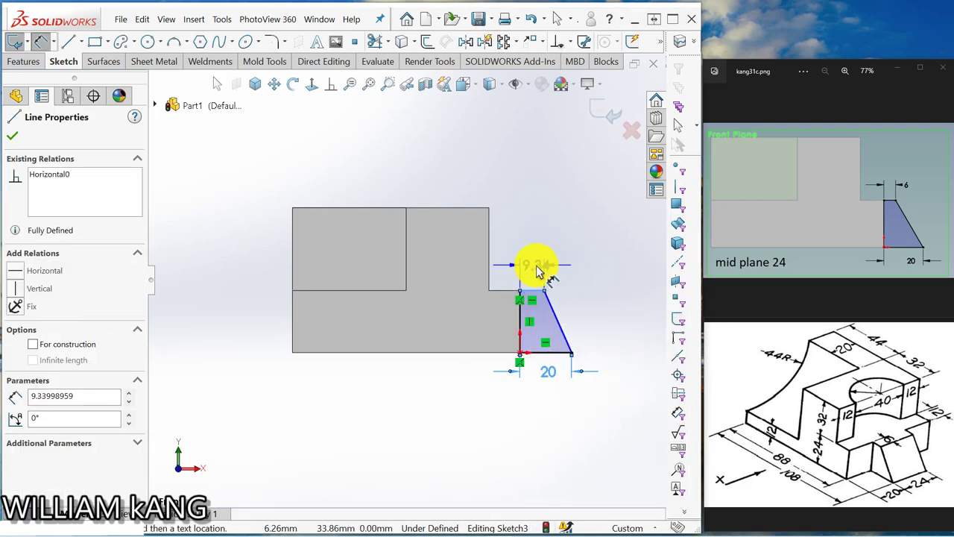
click(539, 271)
text(6)
key(Return)
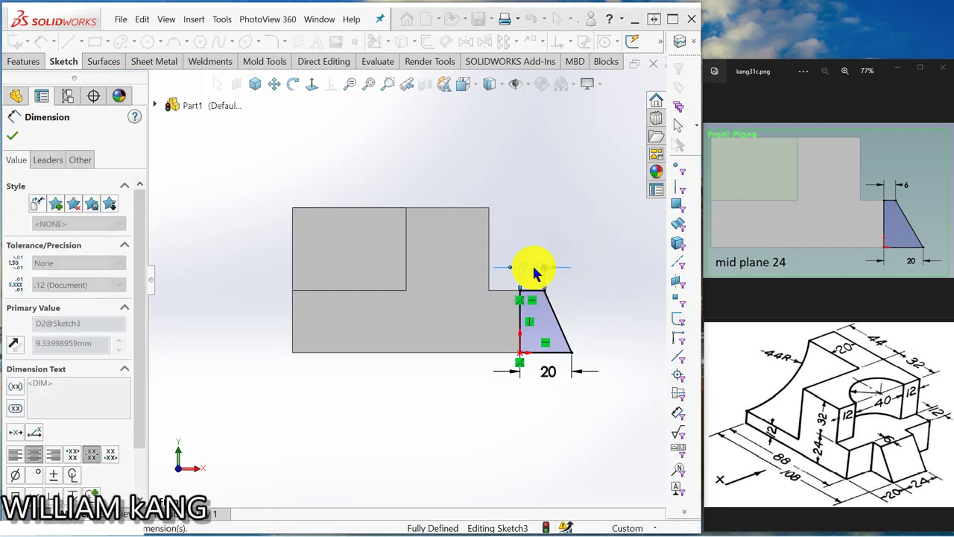
key(Escape)
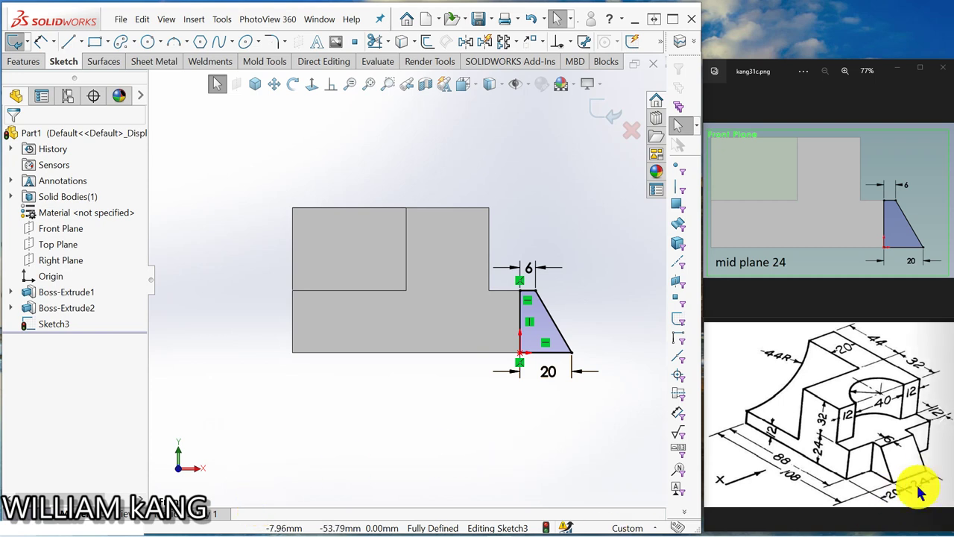
Step: Extrude the trapezoid 24 mm with the Mid Plane end condition, merged with the base block
click(25, 63)
click(17, 44)
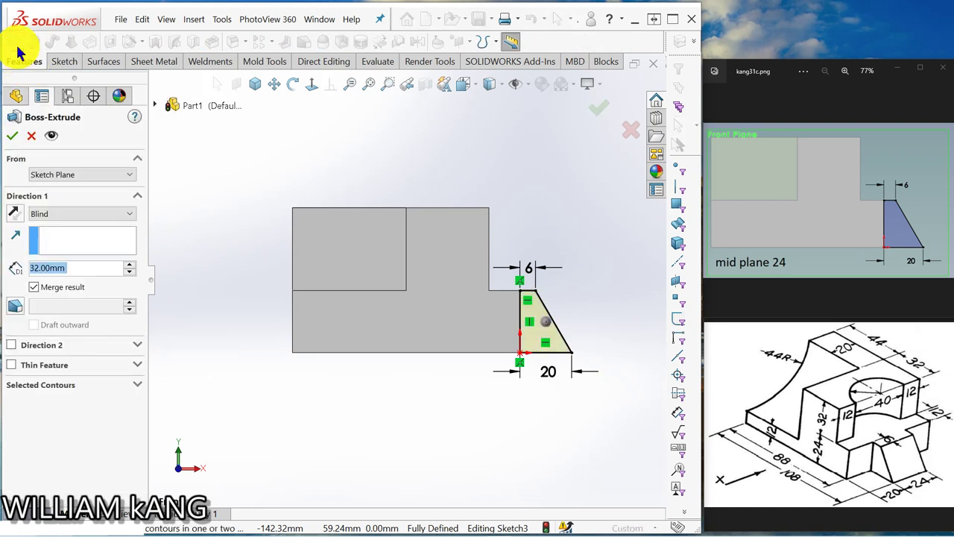
click(125, 216)
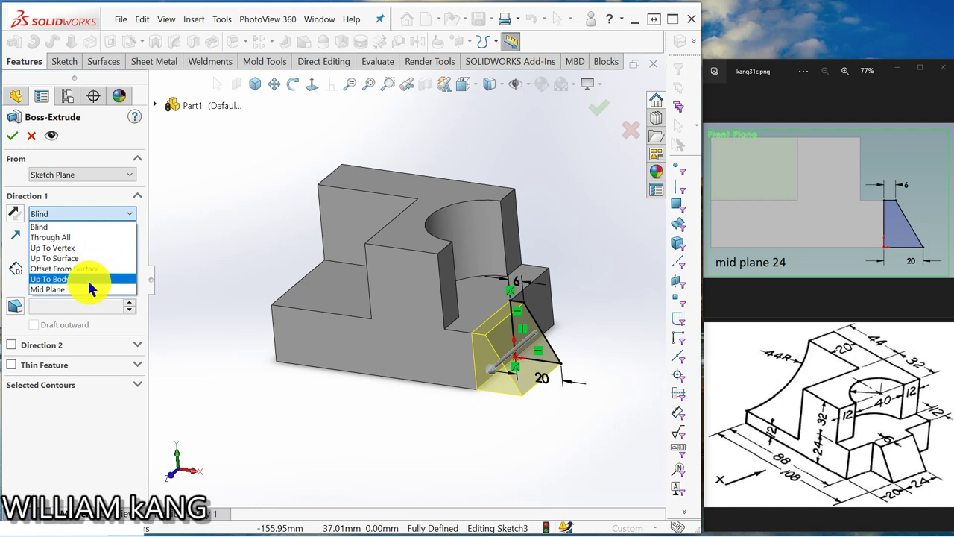
click(85, 290)
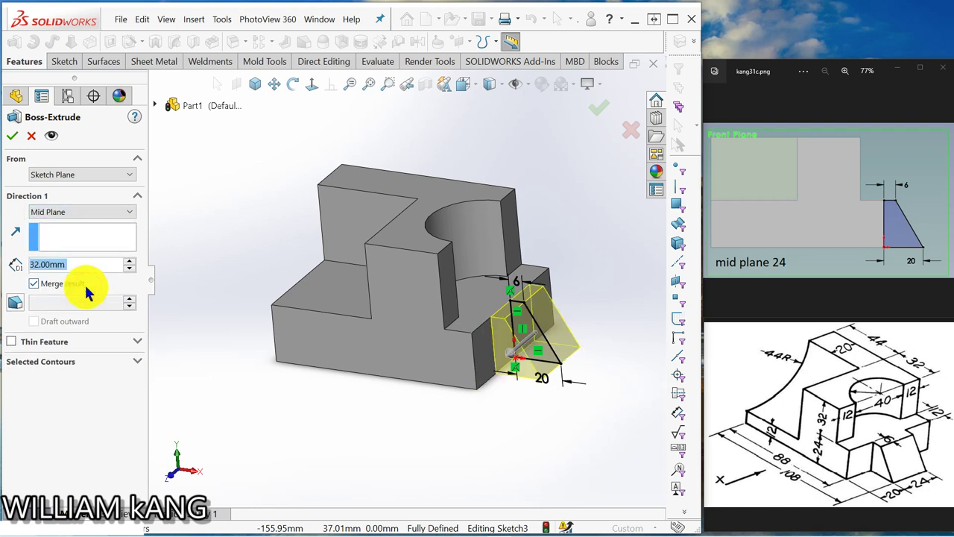
text(24)
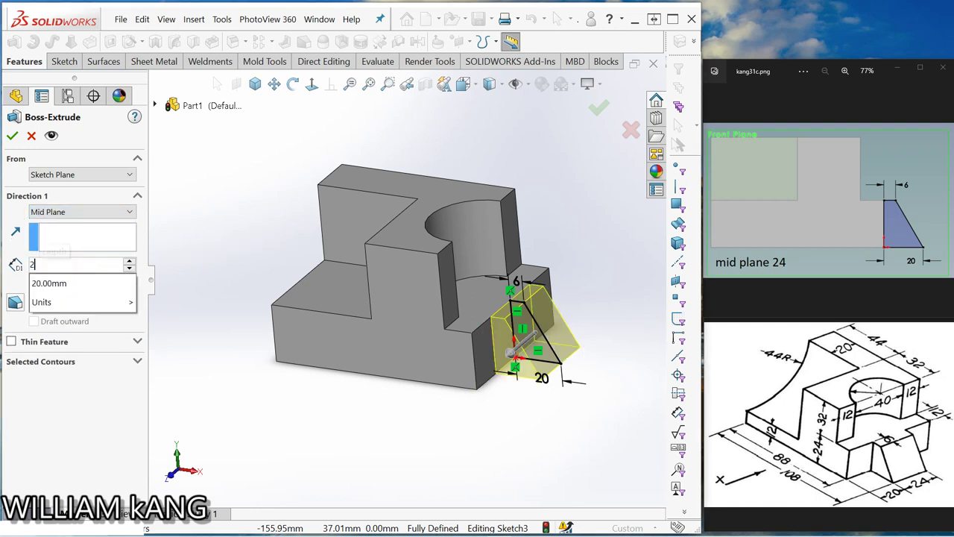
key(Return)
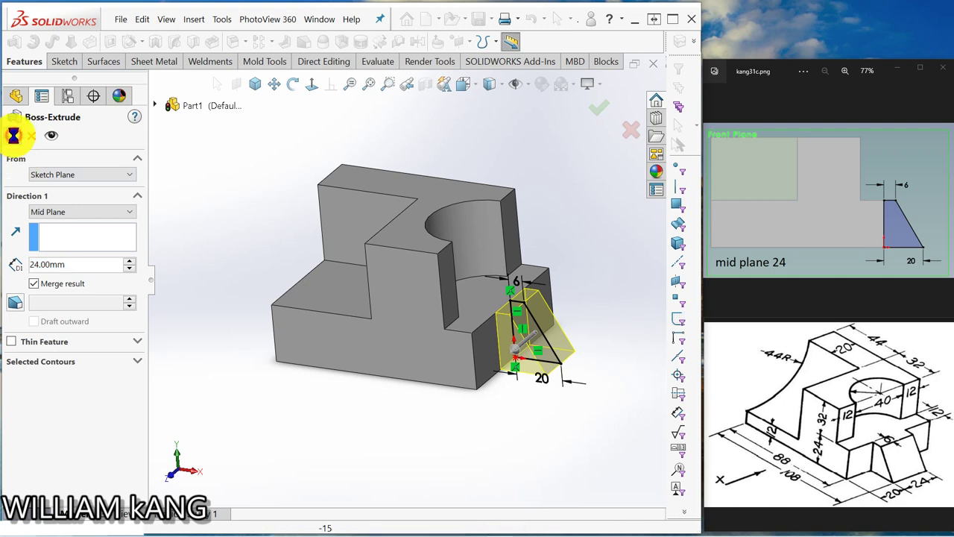
click(12, 135)
click(202, 190)
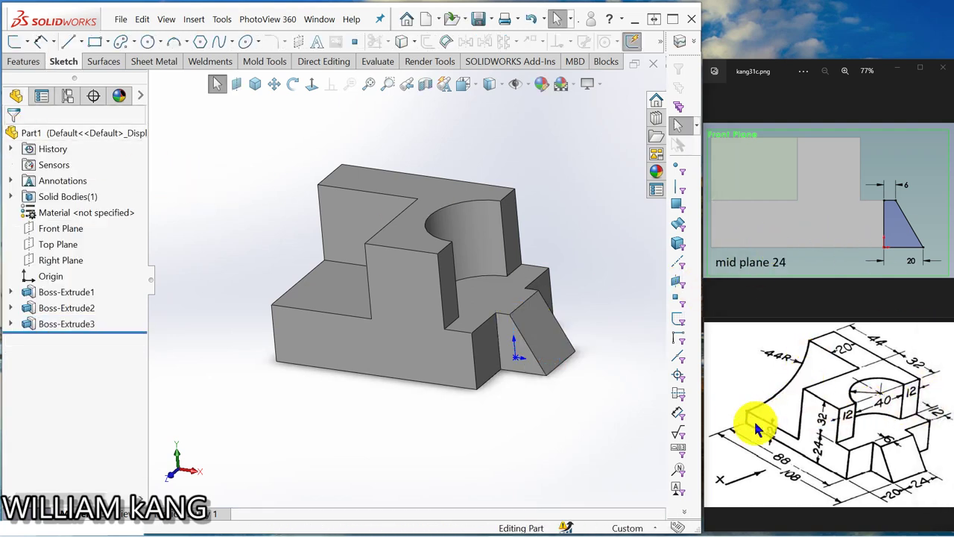
Step: Bring up reference image kang31d.png and convert the edges of the notch's inner side face into a new sketch
click(942, 201)
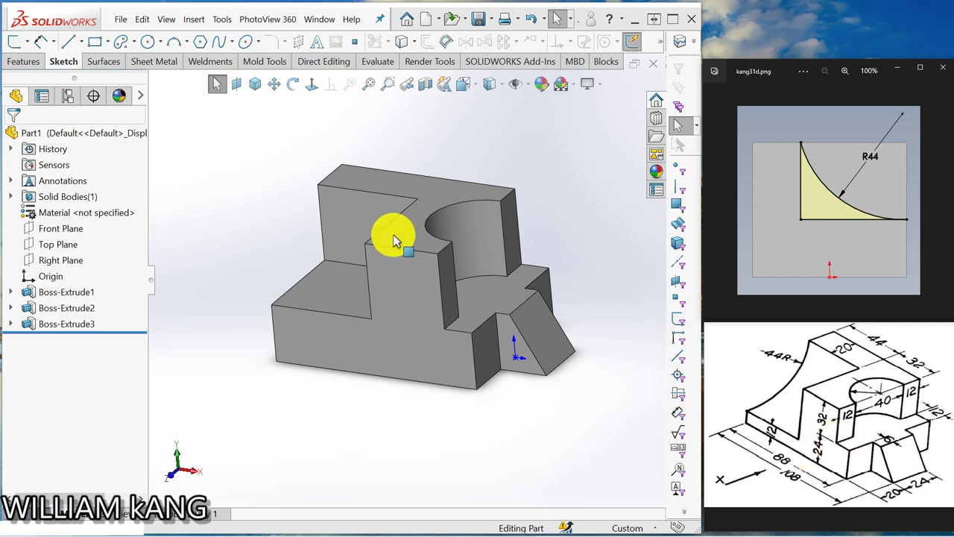
middle_drag(276, 213, 410, 255)
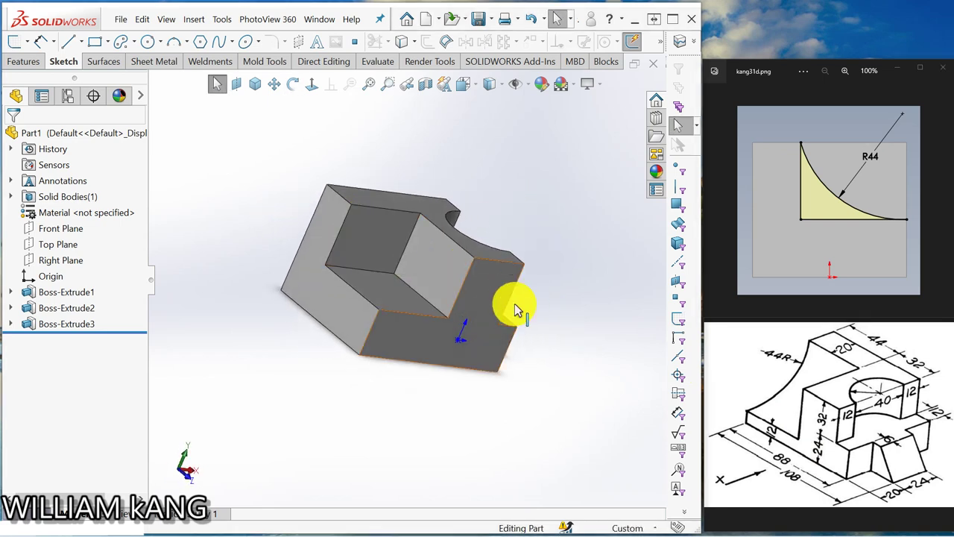
click(438, 259)
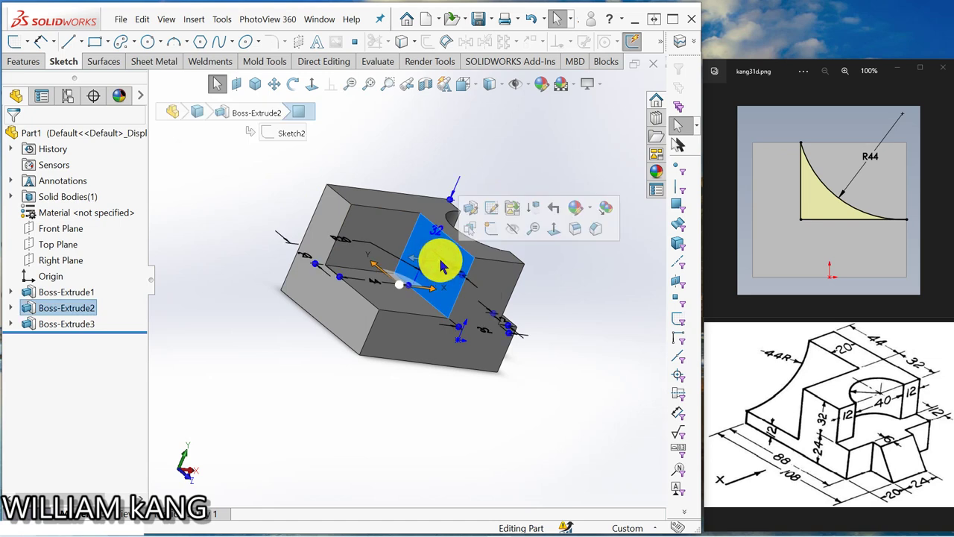
click(492, 230)
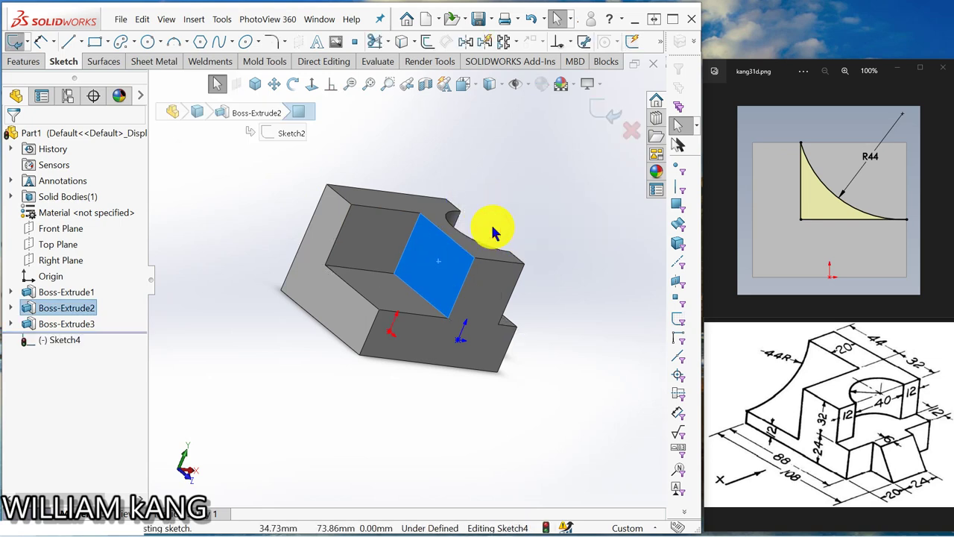
click(402, 45)
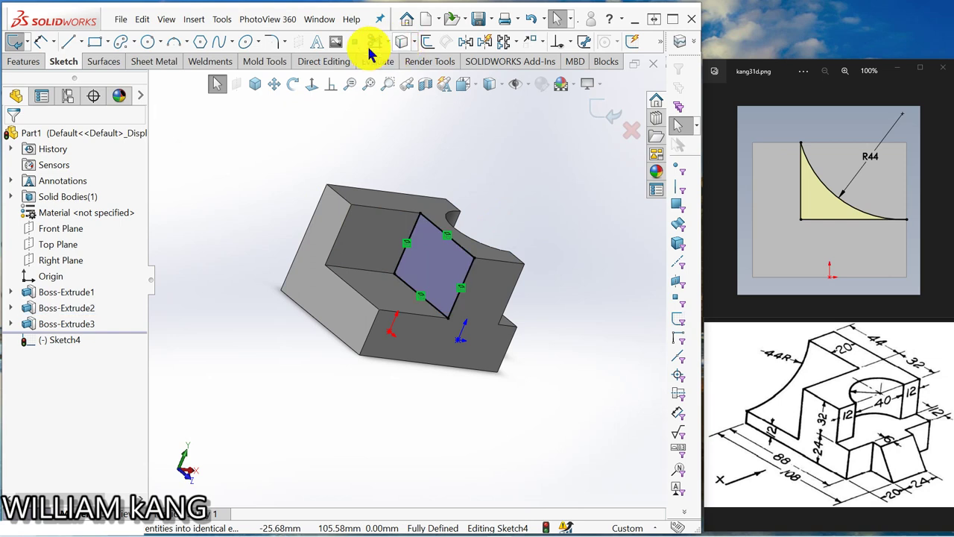
Step: Extrude the converted profile with the Up To Surface end condition to the base block's outer end face, merged
click(26, 64)
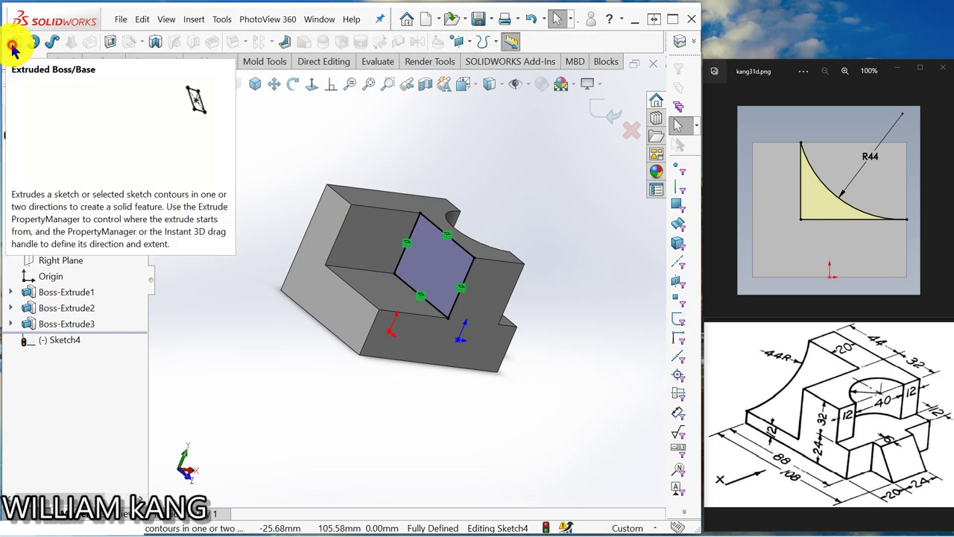
click(15, 37)
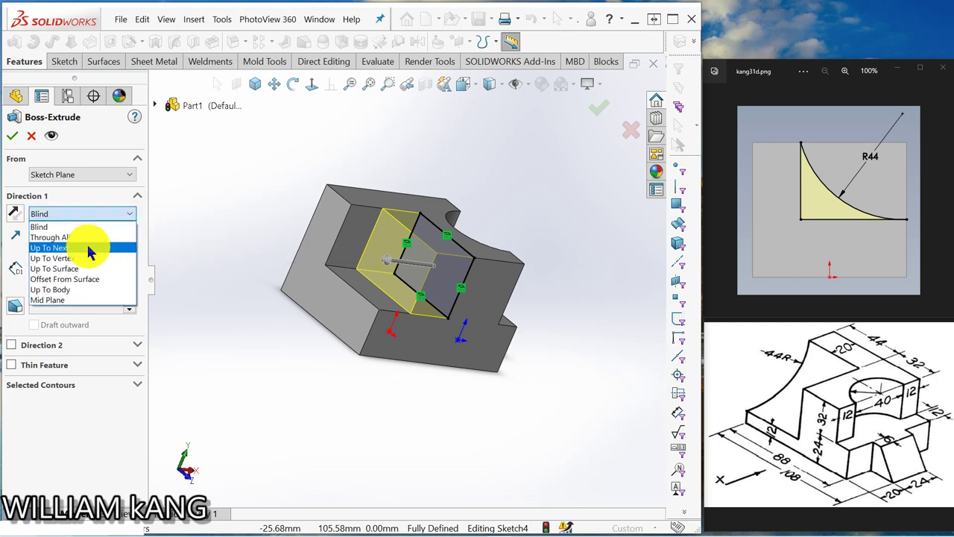
click(82, 267)
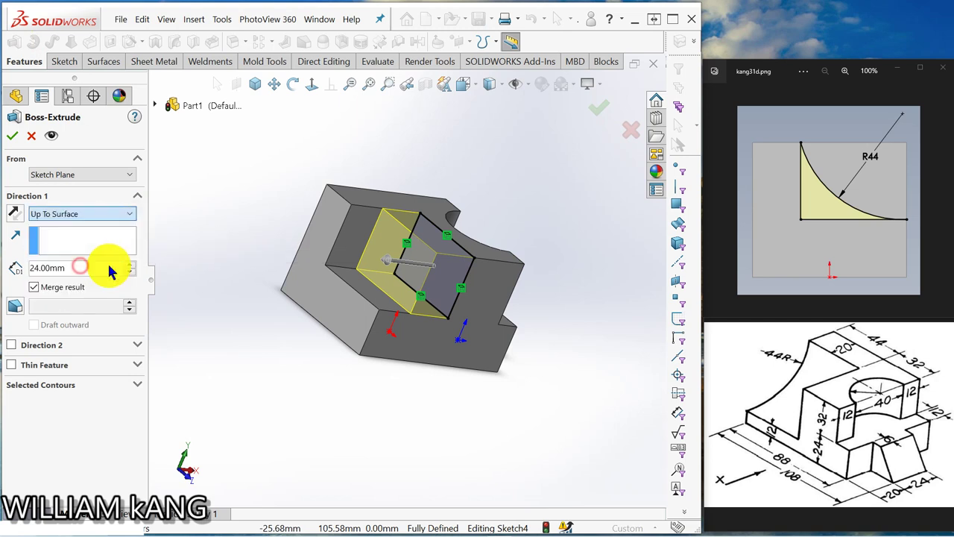
click(317, 260)
click(12, 135)
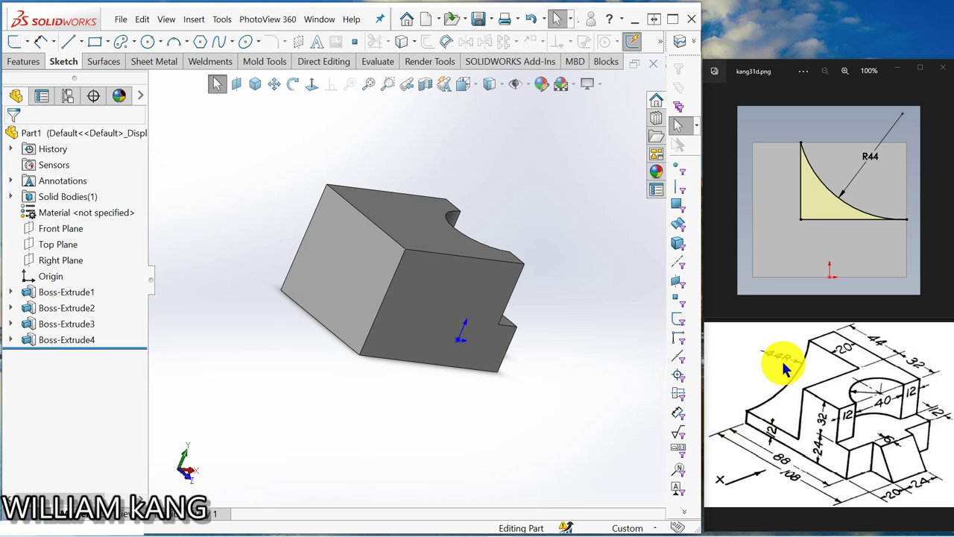
Step: Sketch two connected centerlines on the block's large end face, about 40 mm down from the top edge and about 52 mm across to the side edge
click(375, 269)
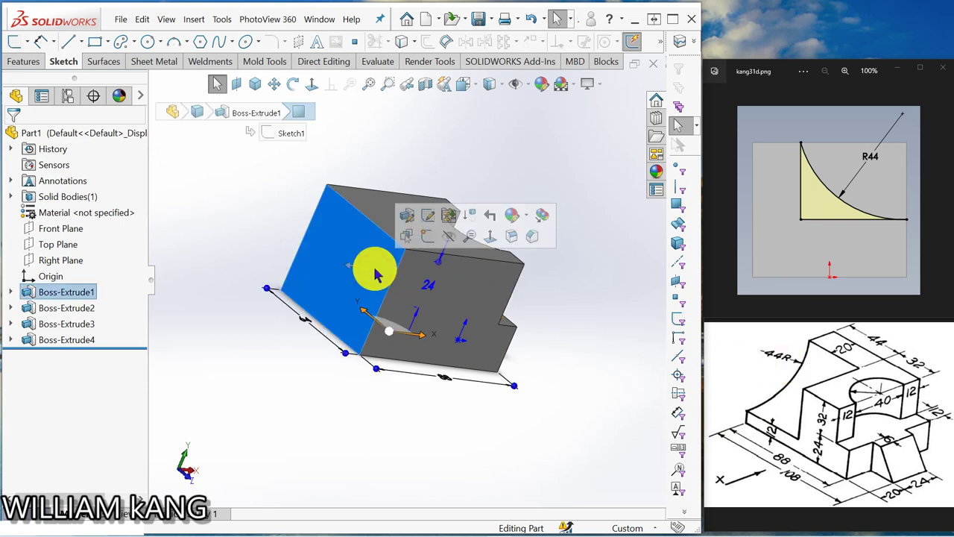
click(422, 233)
click(312, 83)
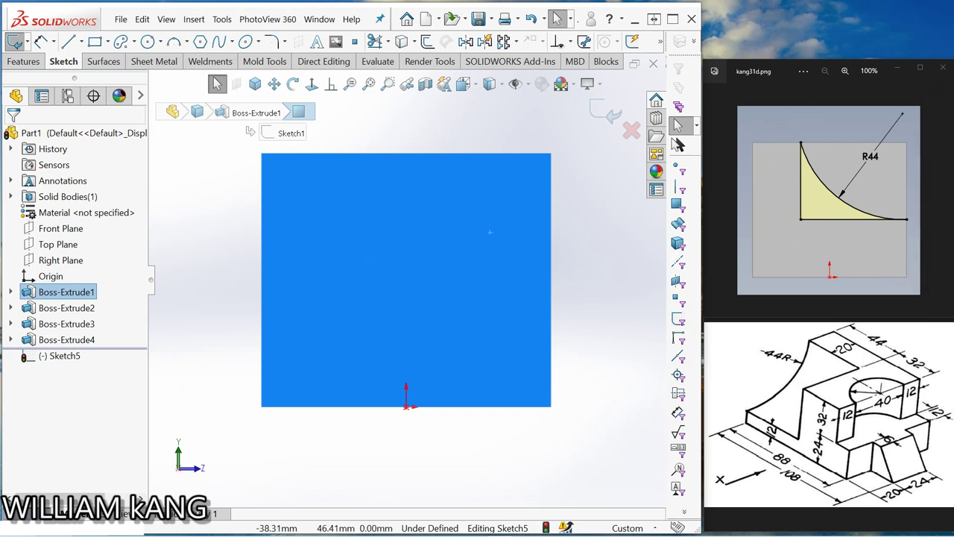
click(81, 42)
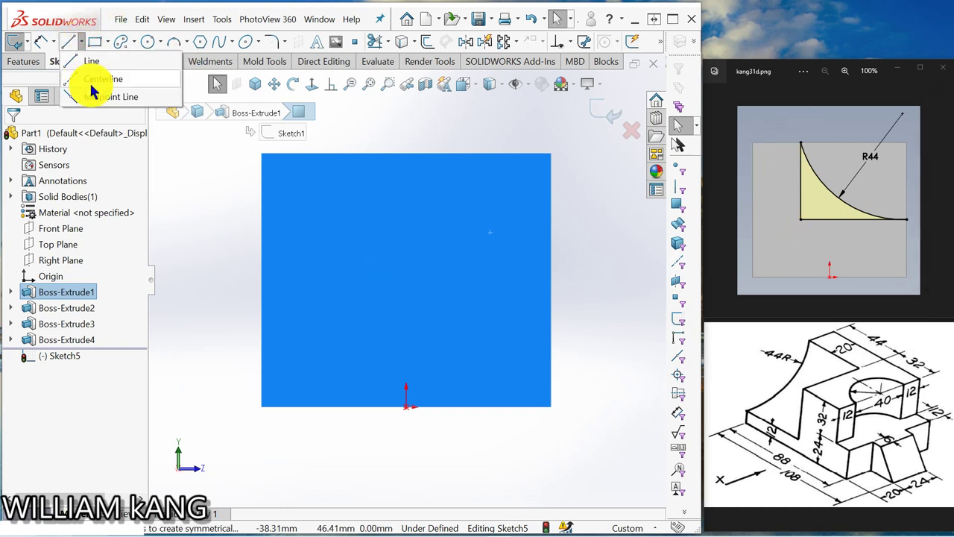
click(92, 82)
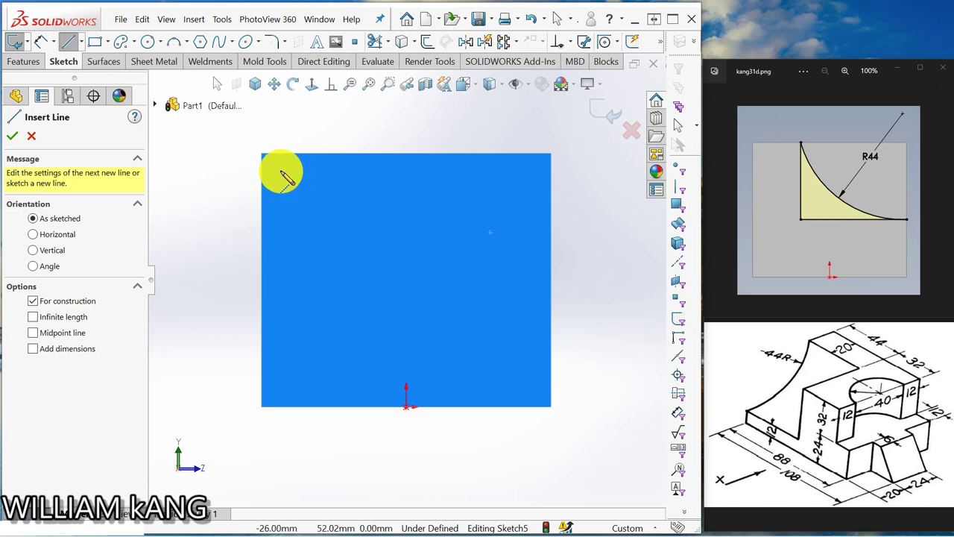
click(315, 154)
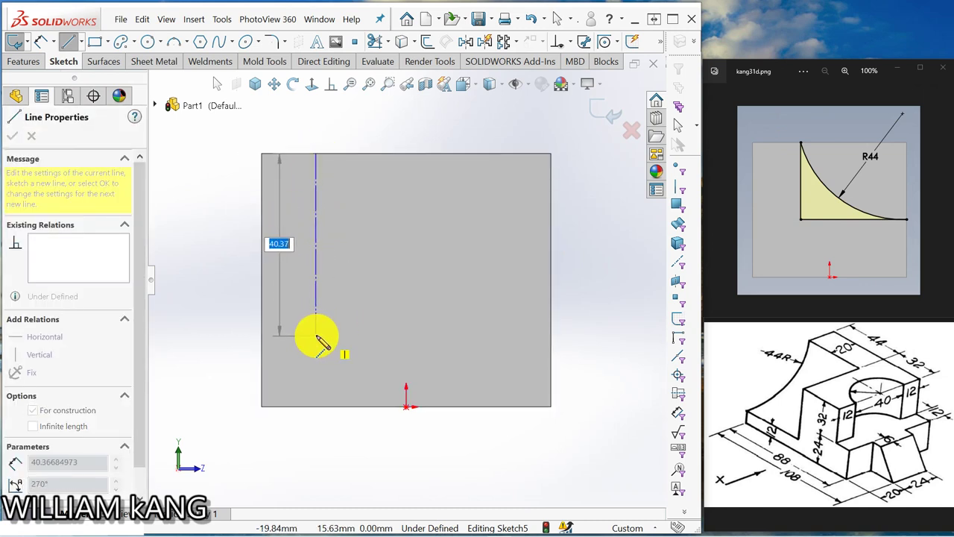
click(316, 335)
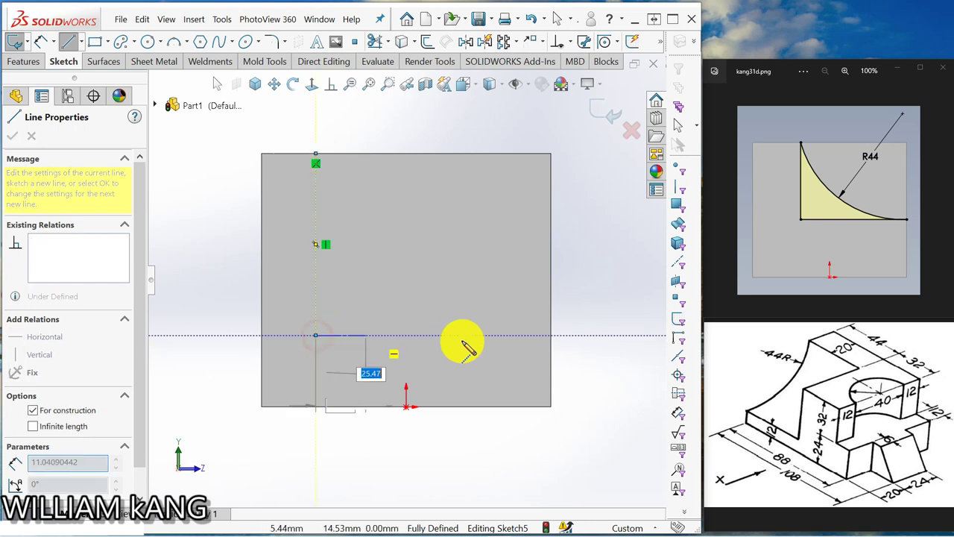
click(552, 337)
key(Escape)
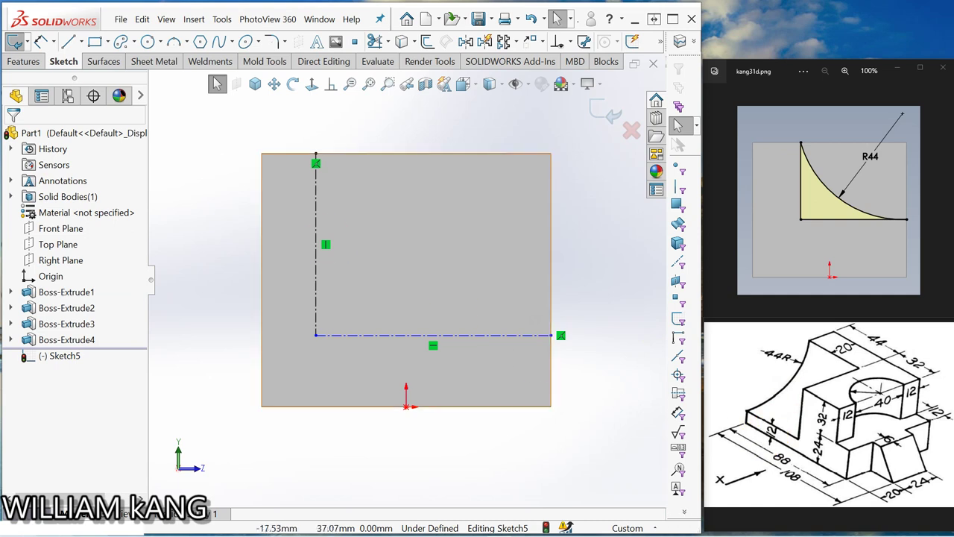
Step: Dimension the horizontal centerline 12 mm above the face's bottom edge
click(41, 42)
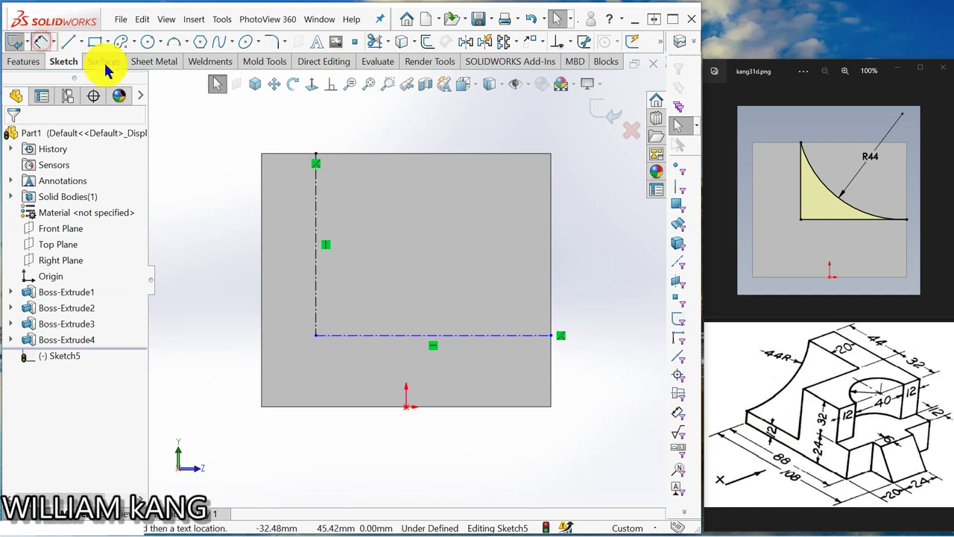
click(526, 336)
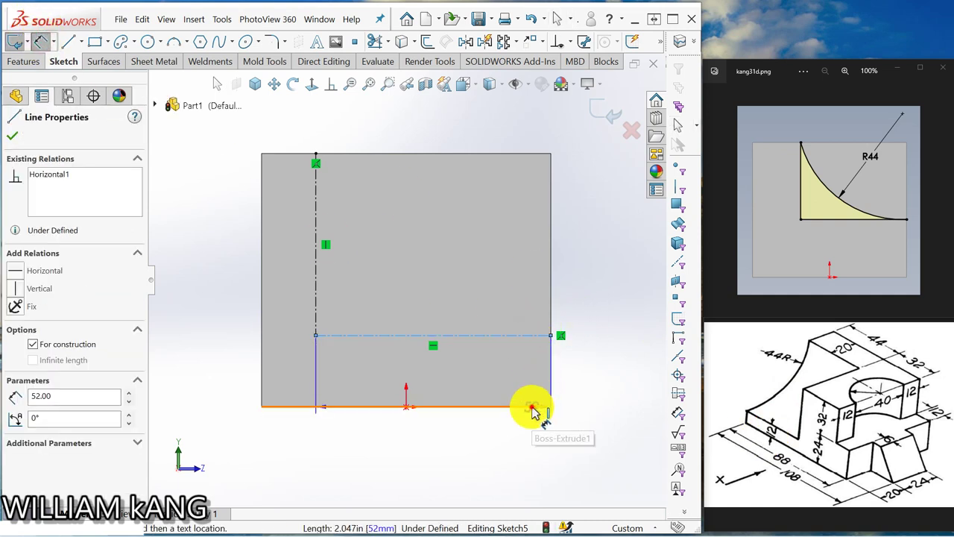
click(531, 407)
click(580, 376)
text(12)
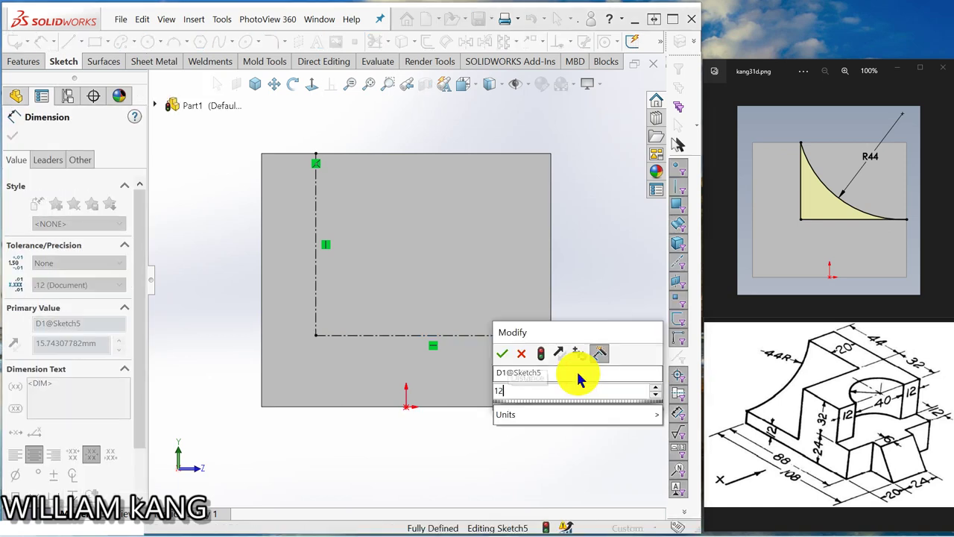
key(Return)
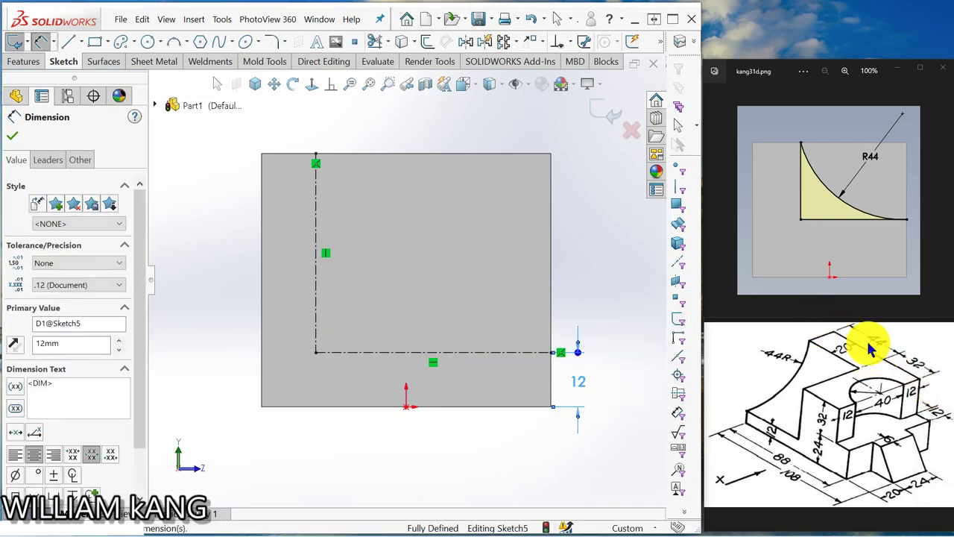
click(262, 179)
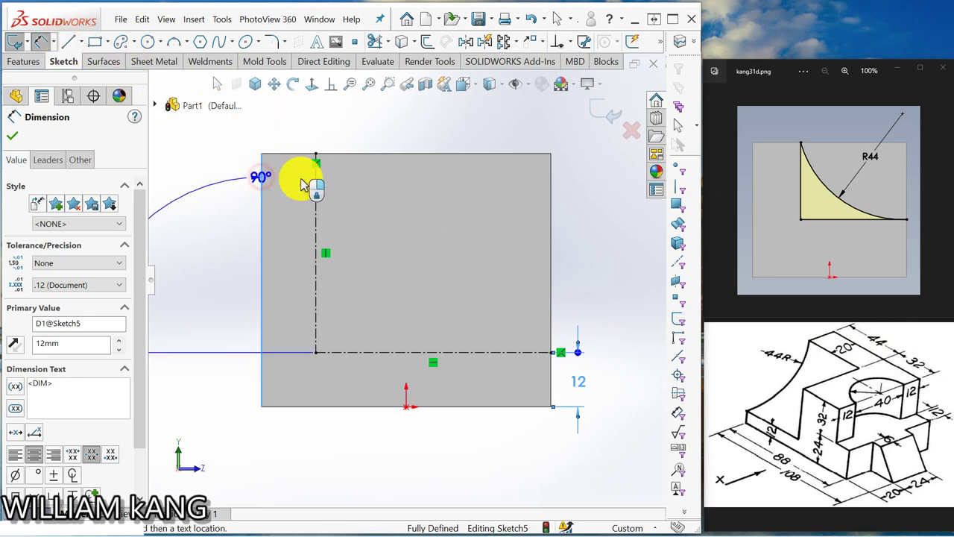
click(315, 192)
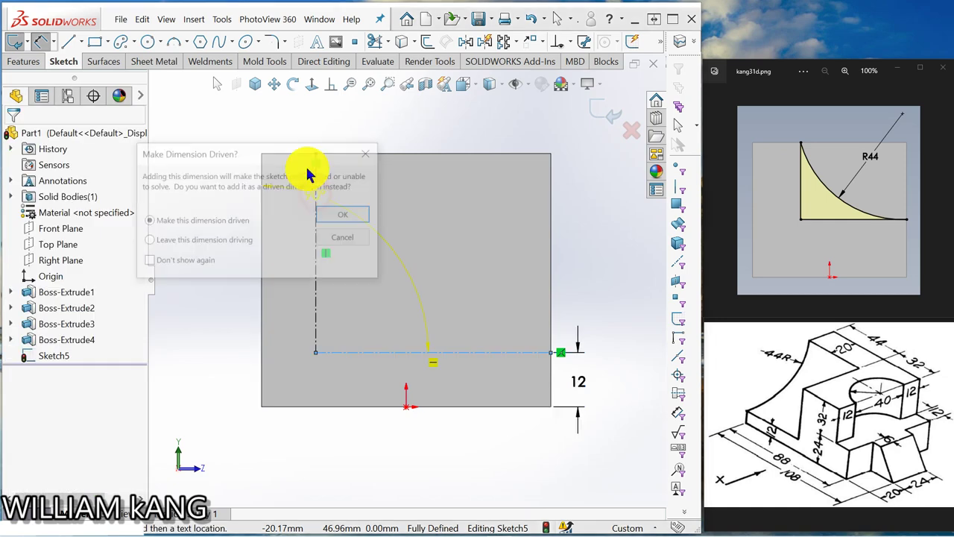
key(Escape)
key(Escape)
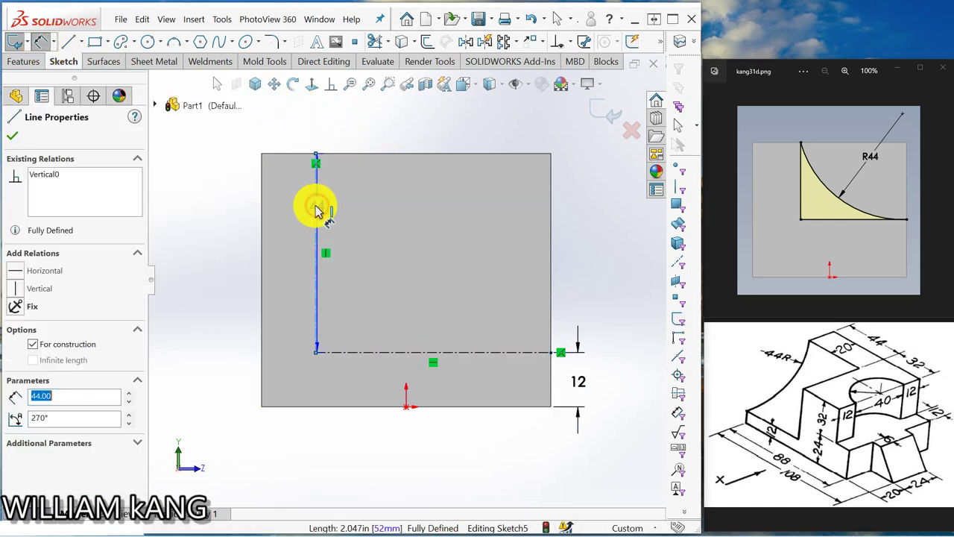
Step: Add a driven dimension between the vertical centerline and the face's nearer side edge
click(261, 208)
click(265, 214)
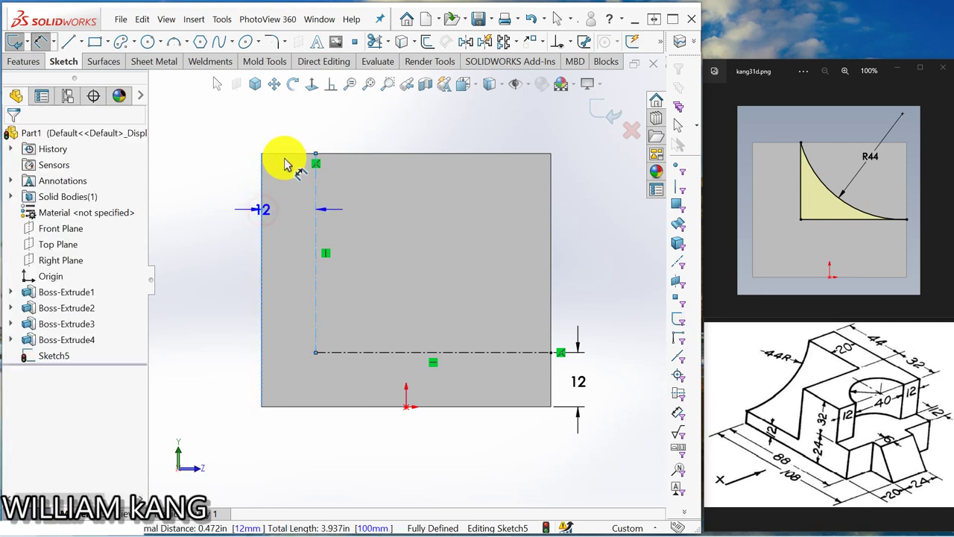
click(287, 129)
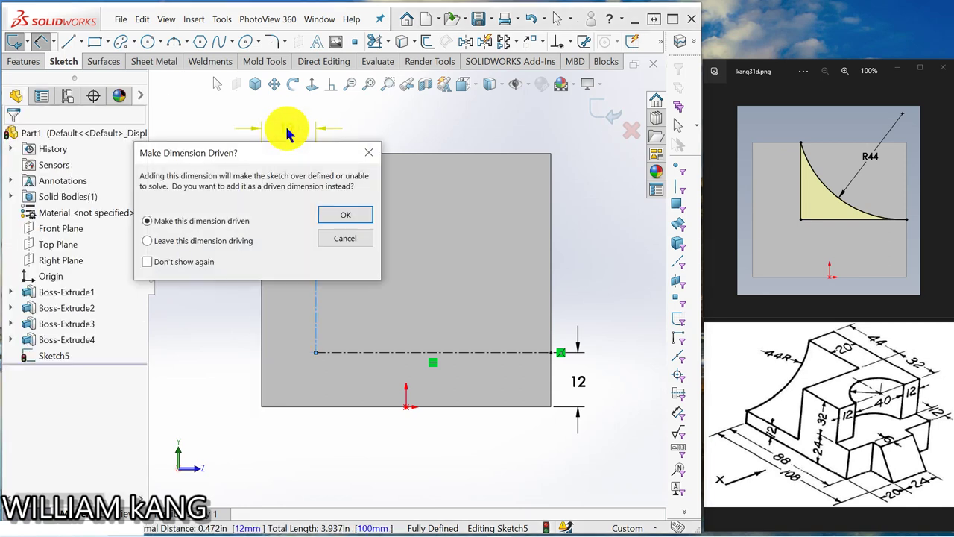
key(Return)
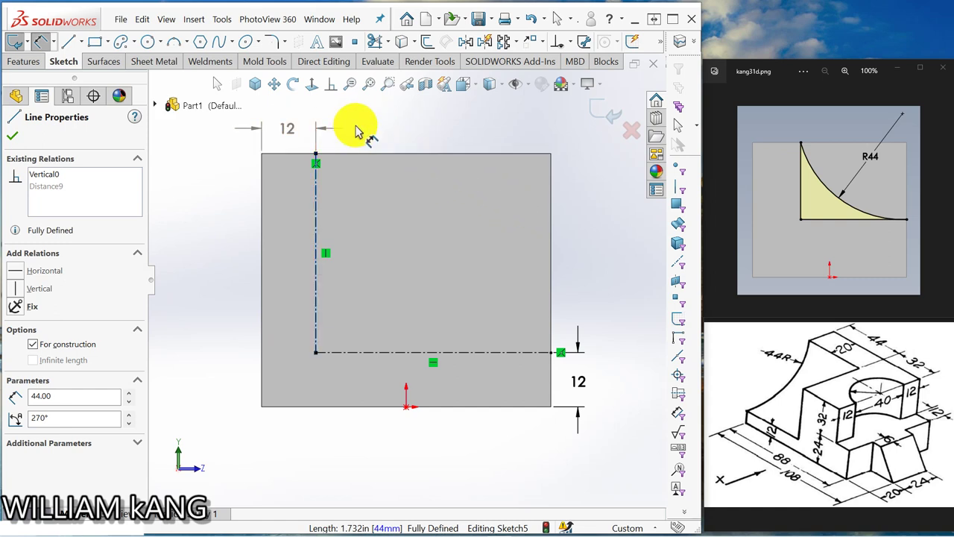
Step: Try to edit the driven distance between the vertical centerline and the nearer side edge
key(Escape)
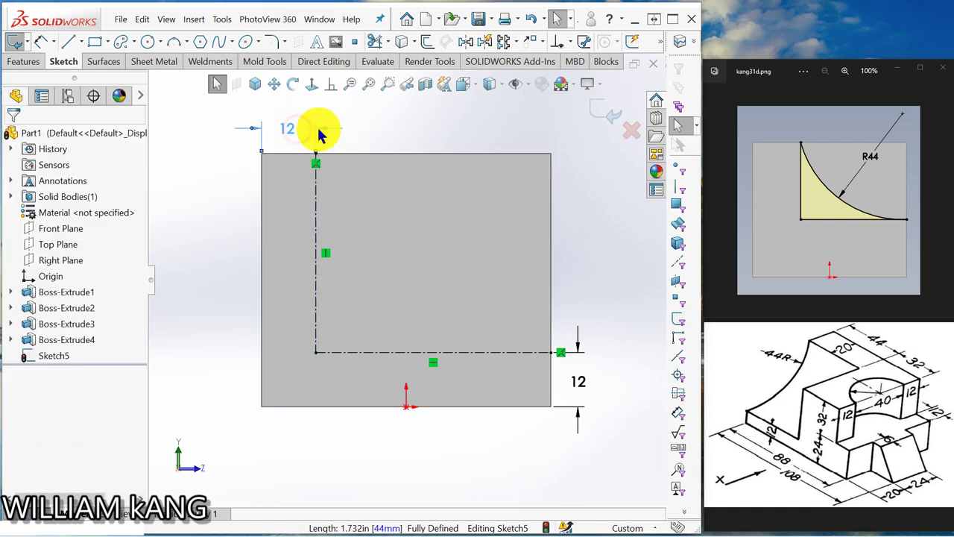
double_click(319, 135)
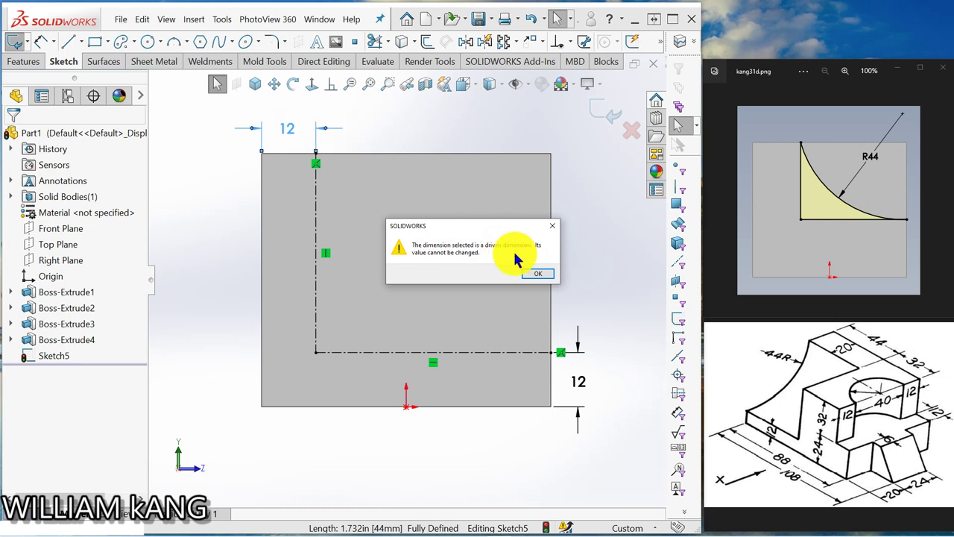
key(Return)
key(Escape)
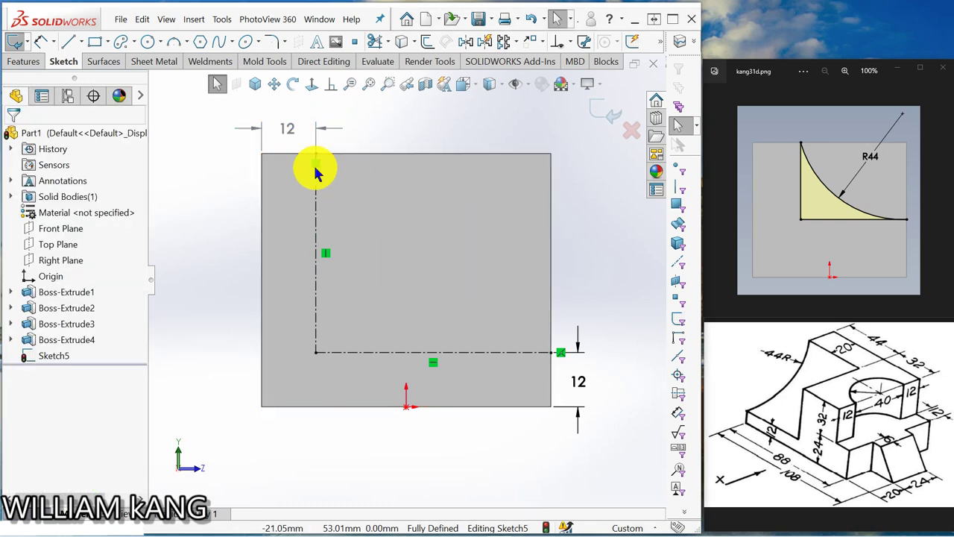
Step: Move the vertical centerline's upper endpoint along the top edge to about 25 mm from the nearer side edge
click(317, 163)
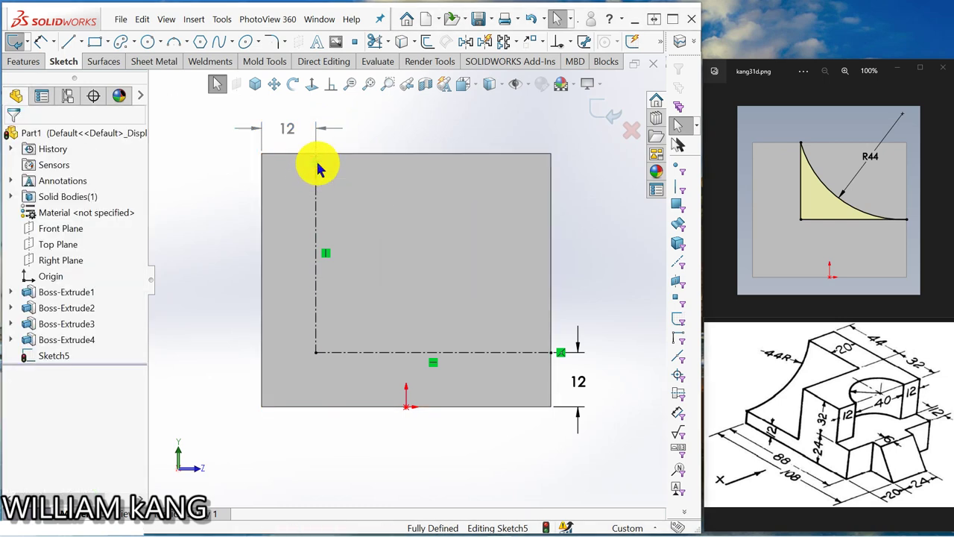
mouse_move(317, 169)
mouse_down()
mouse_move(313, 160)
mouse_move(331, 149)
mouse_move(373, 160)
mouse_up()
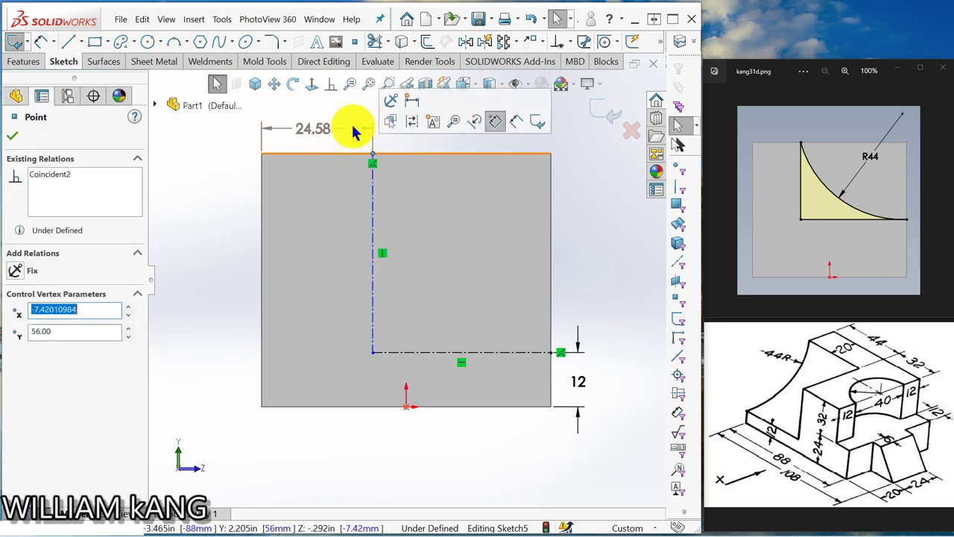
Step: Try again to change the driven distance between the vertical centerline and the face's nearer side edge
double_click(319, 132)
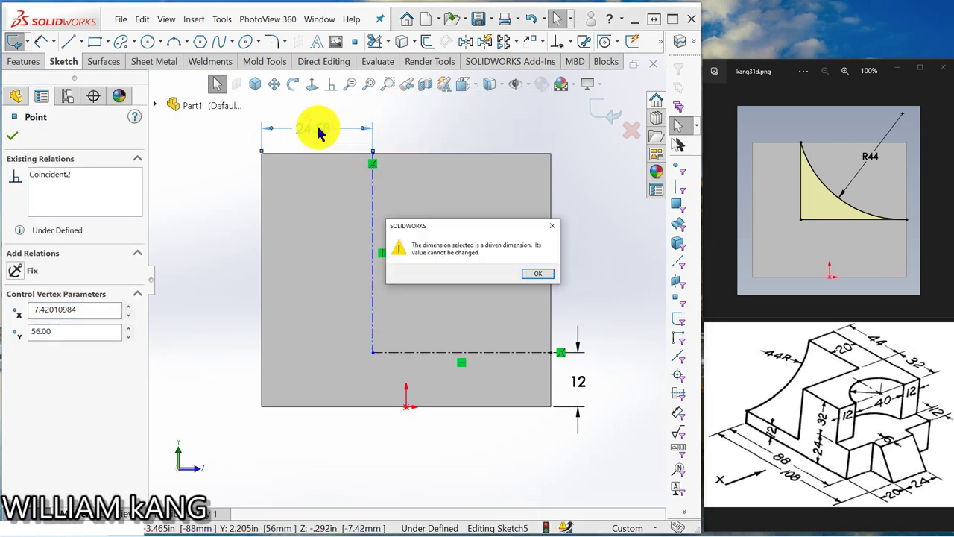
click(543, 274)
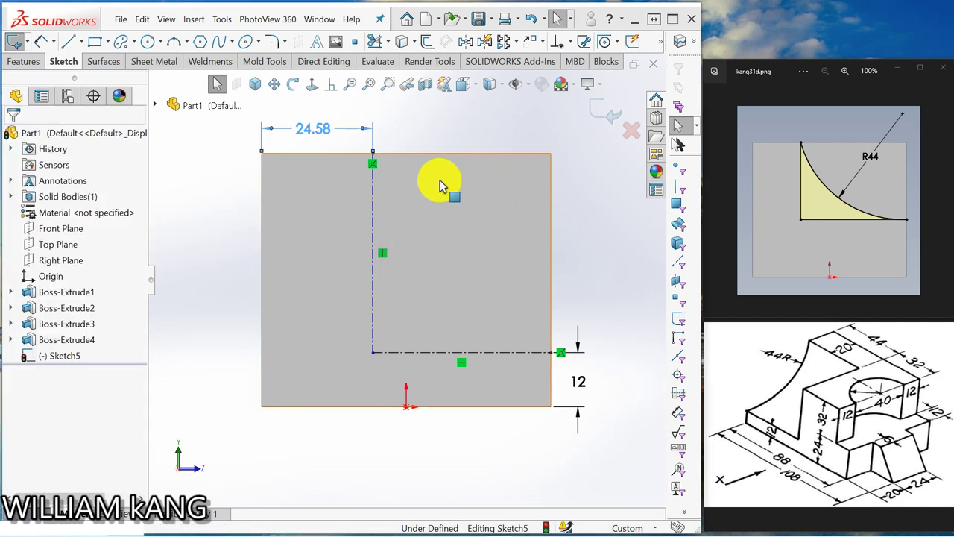
click(391, 167)
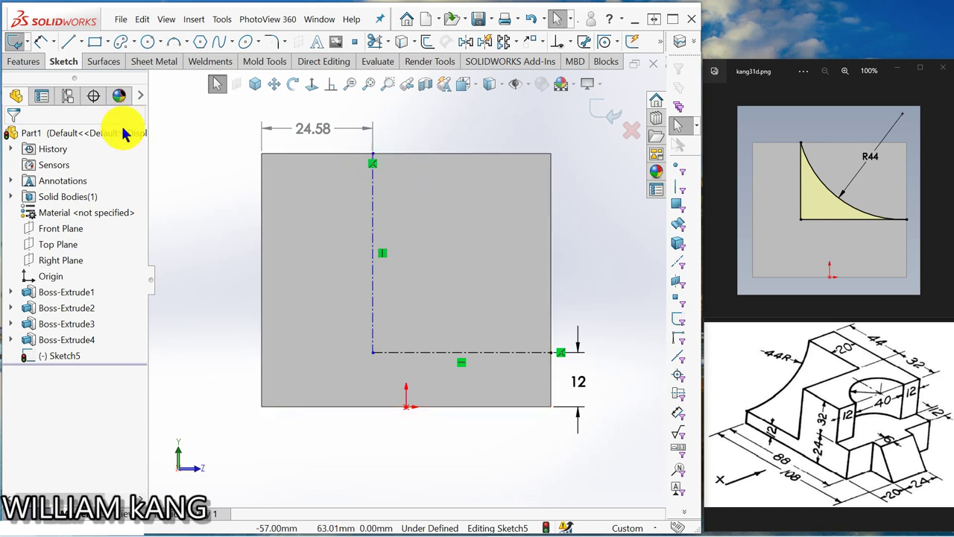
double_click(316, 135)
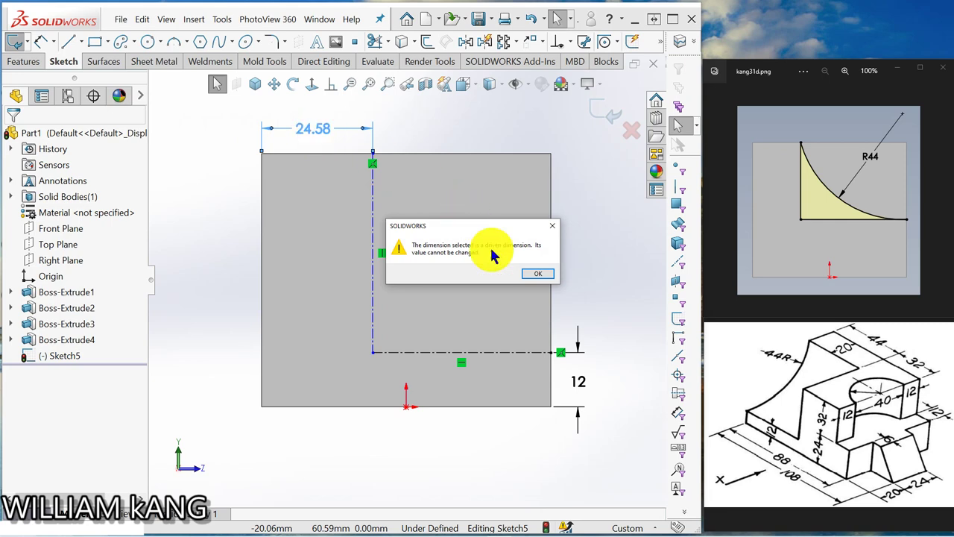
click(541, 276)
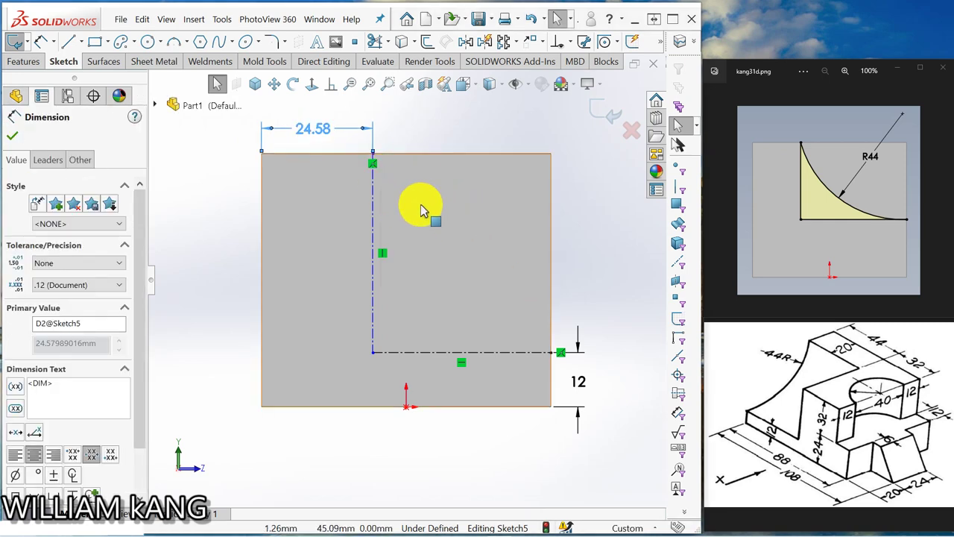
Step: Delete the driven side-distance dimension and the vertical centerline from the end-face sketch
mouse_move(426, 209)
middle_down()
mouse_move(433, 256)
mouse_move(420, 205)
middle_up()
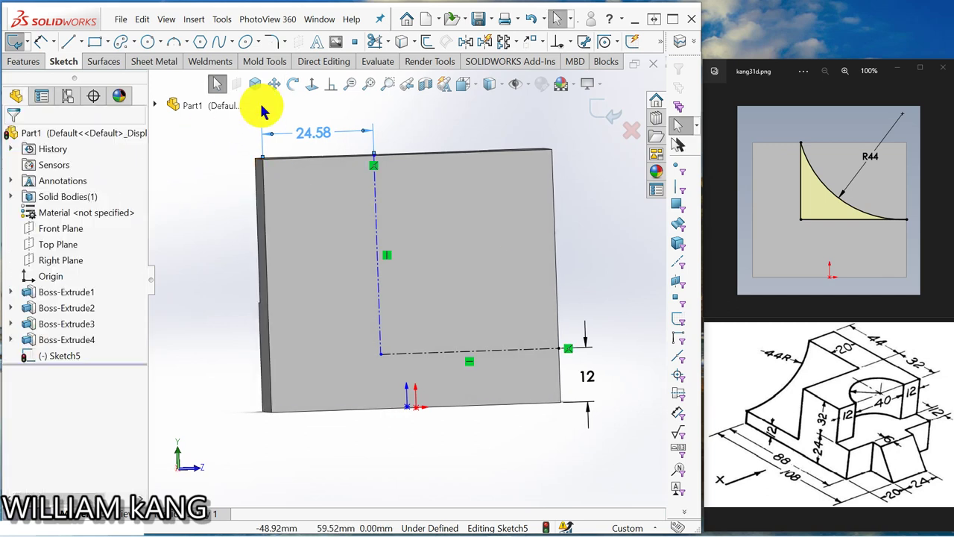
key(Escape)
click(311, 88)
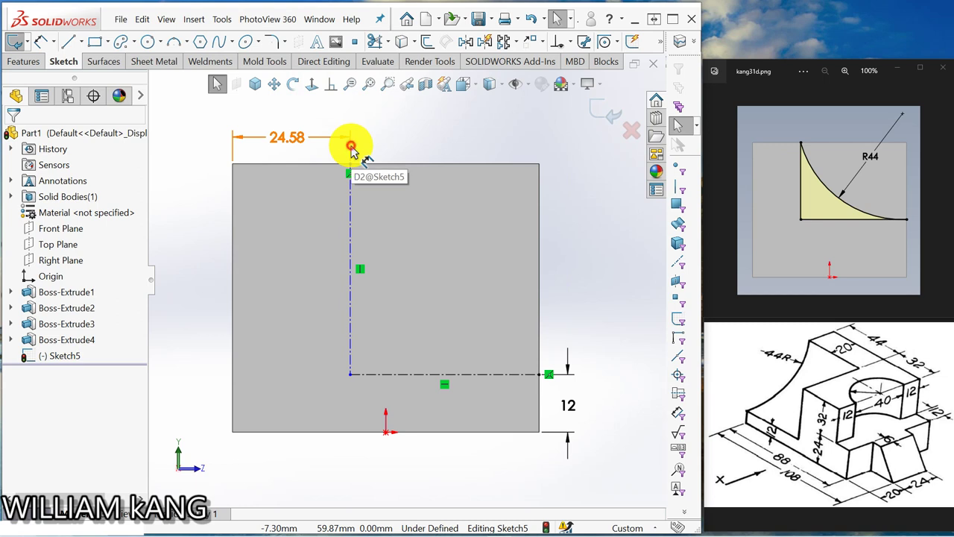
click(352, 149)
key(Delete)
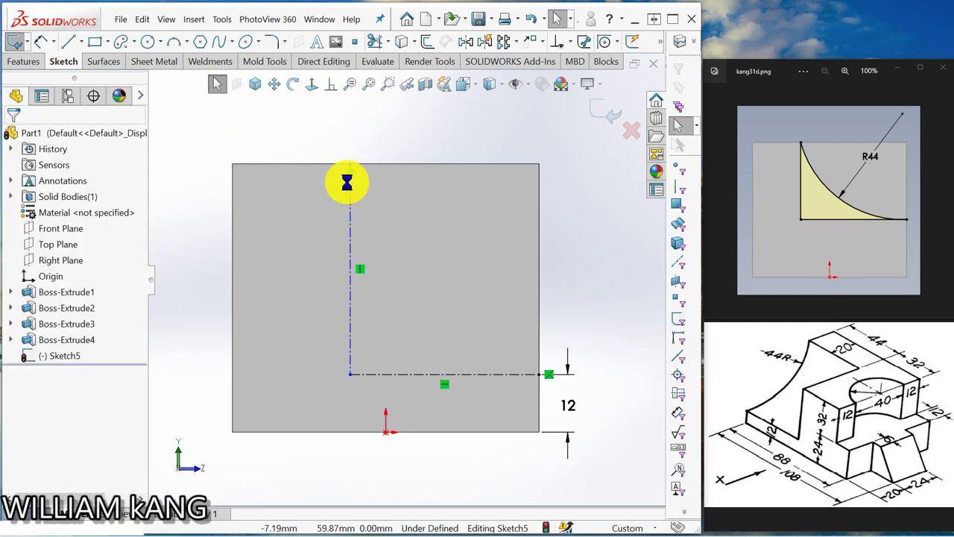
click(352, 216)
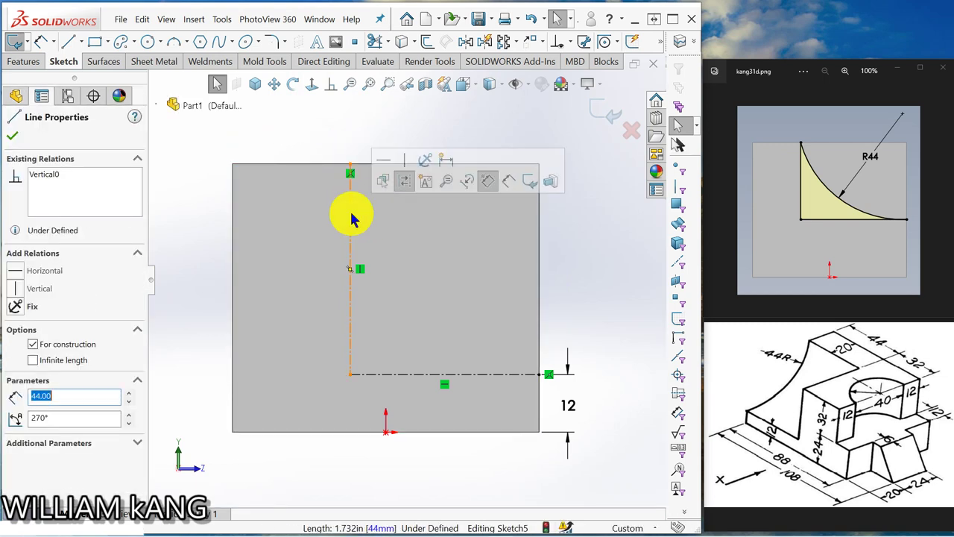
key(Delete)
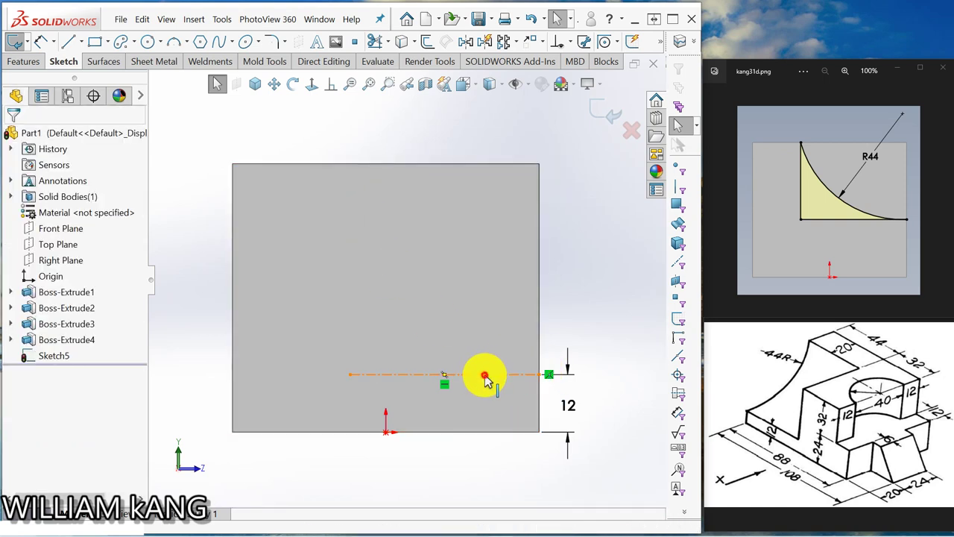
Step: Draw a vertical line about 44 mm long from the horizontal centerline's free endpoint up to the face's top edge
click(485, 380)
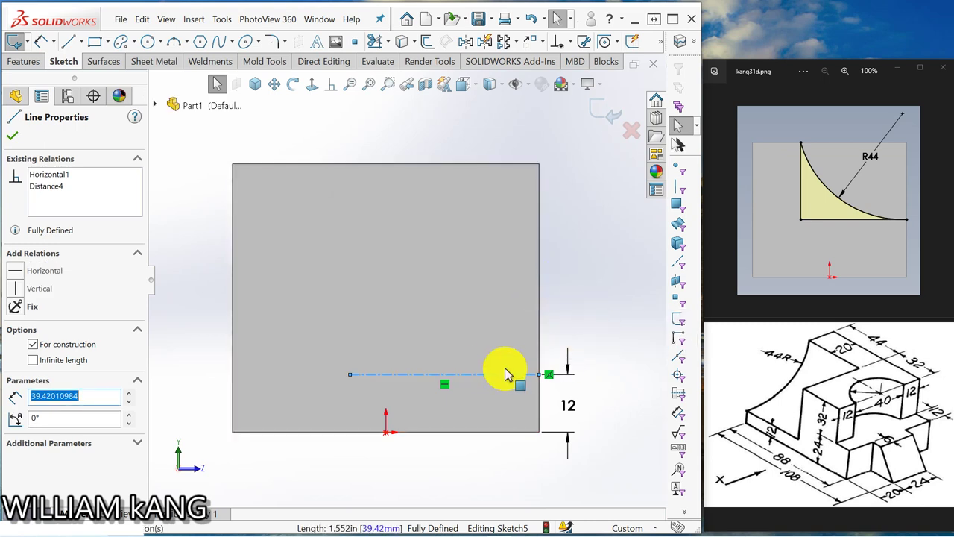
click(373, 357)
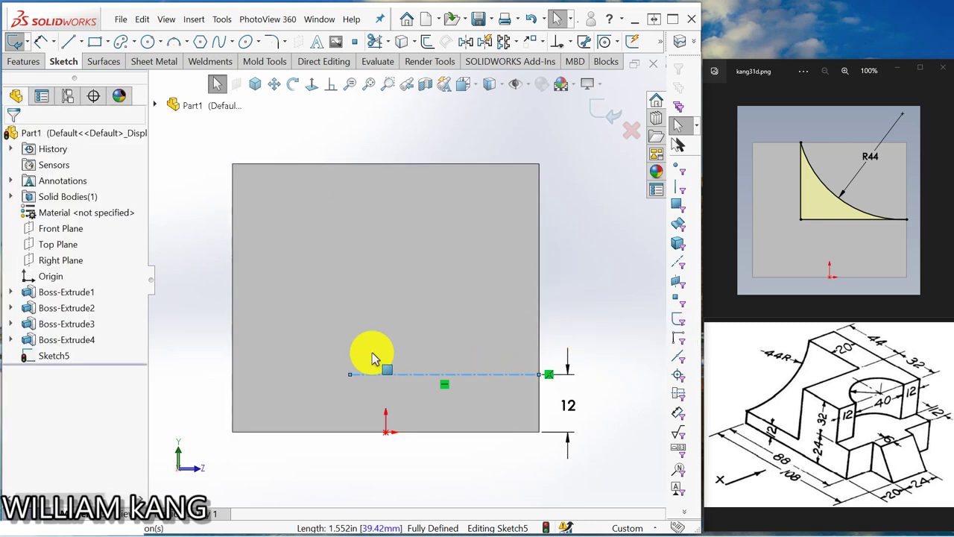
click(68, 43)
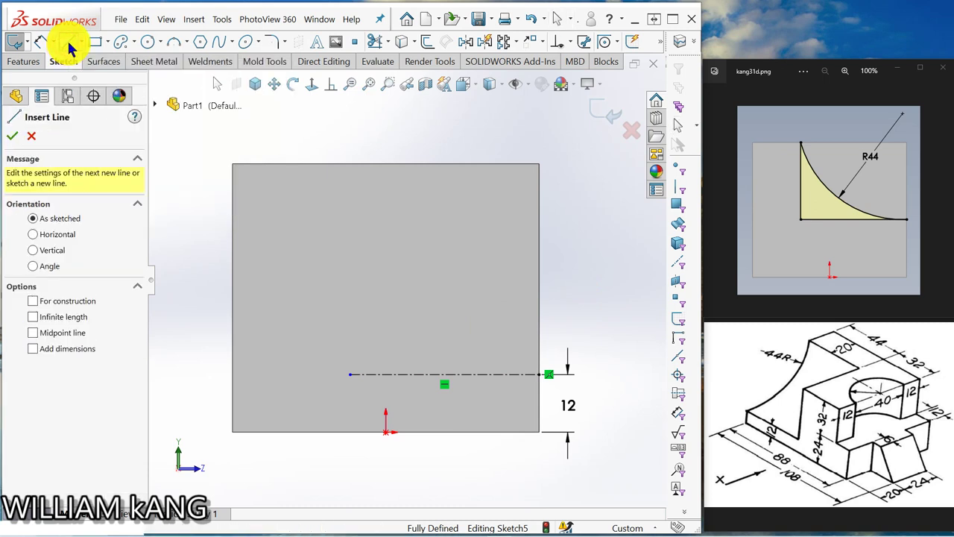
click(351, 374)
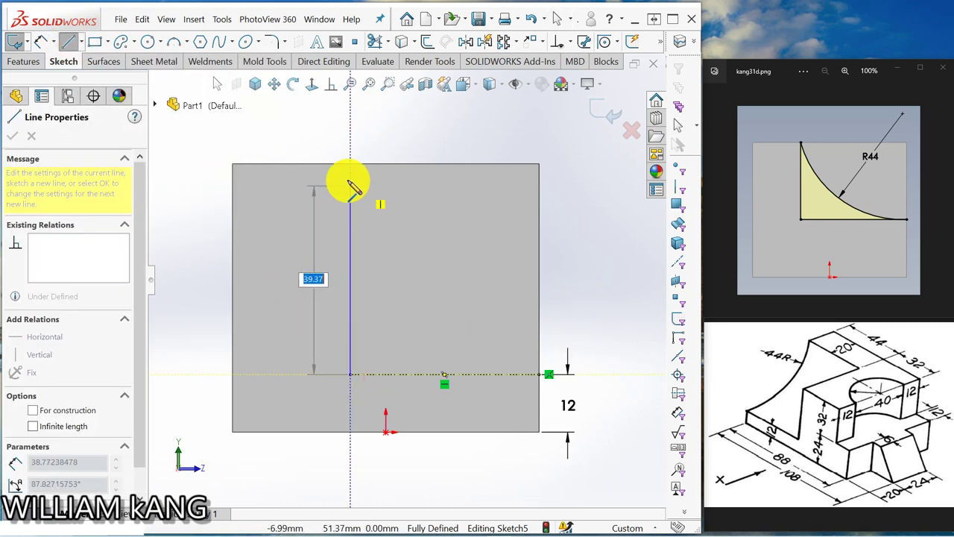
click(350, 164)
key(Escape)
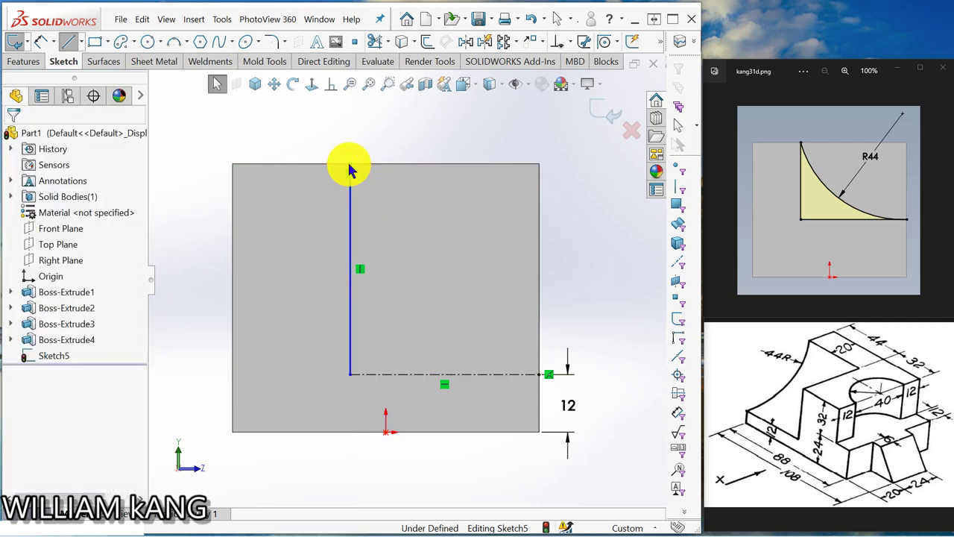
Step: Dimension the vertical line 44 mm from the face's nearer side edge
click(42, 43)
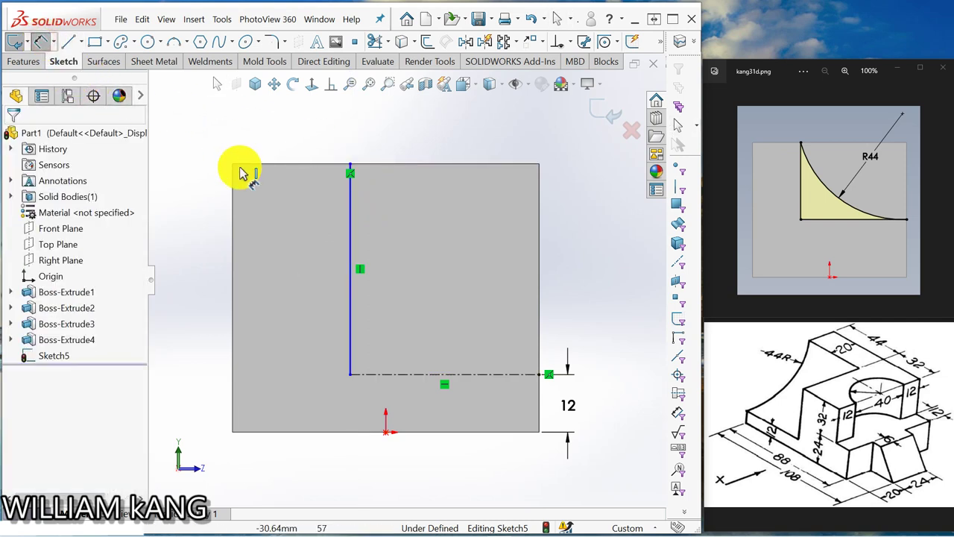
click(233, 218)
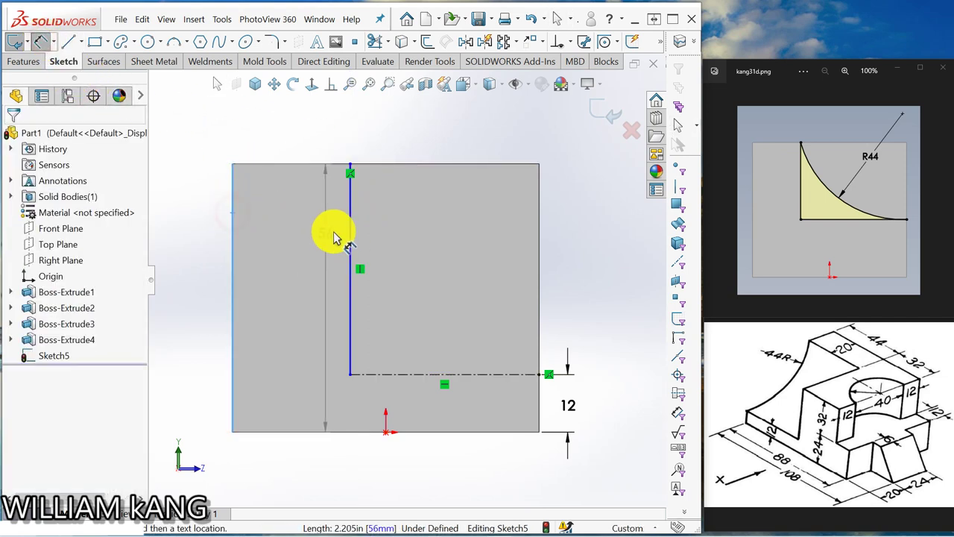
click(352, 237)
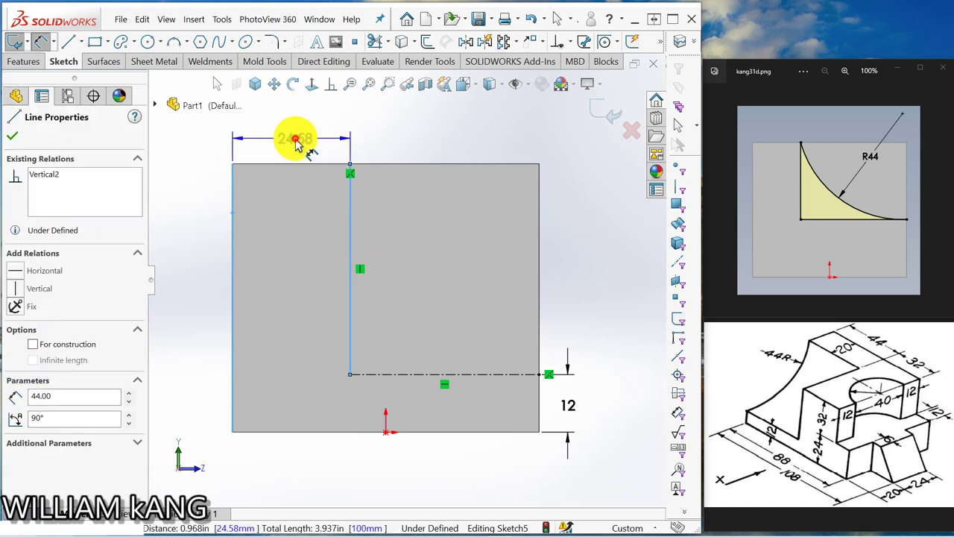
click(294, 139)
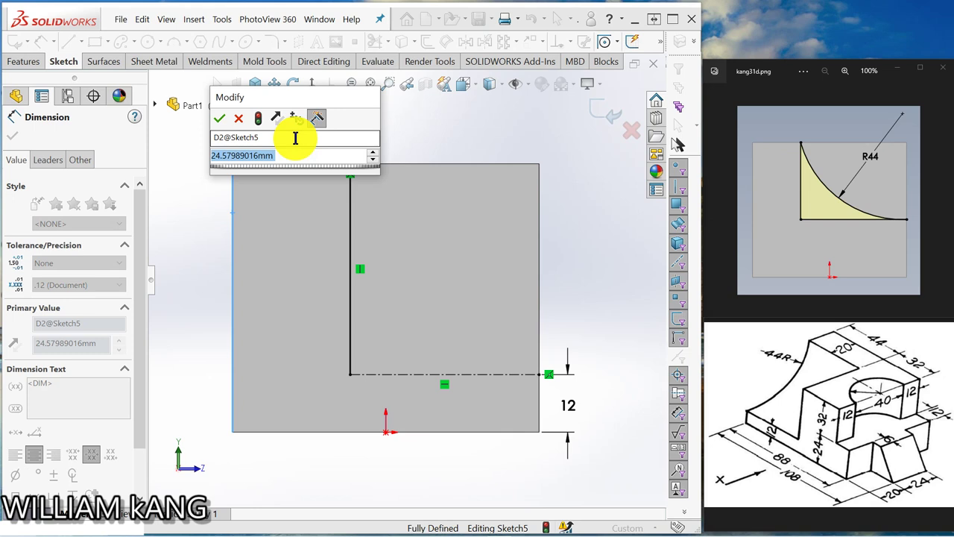
text(44)
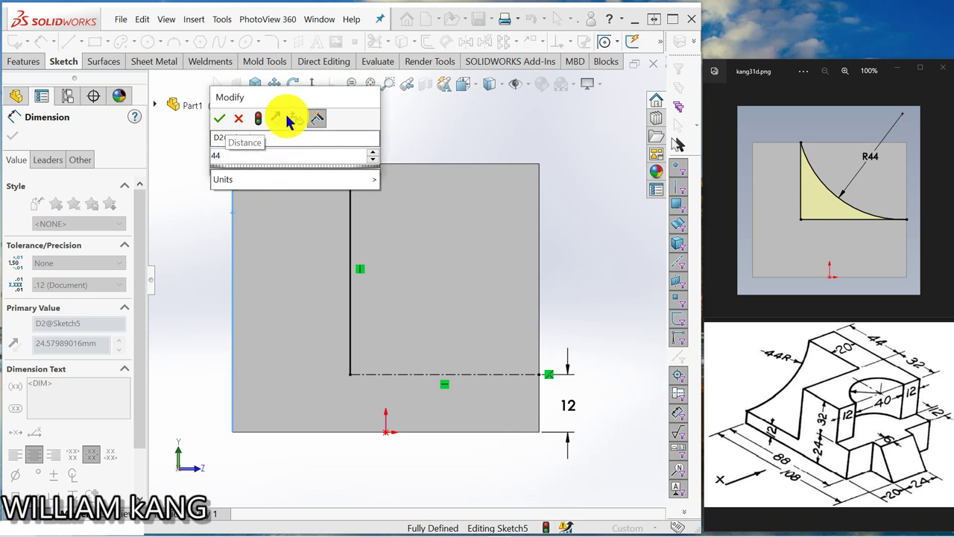
click(222, 118)
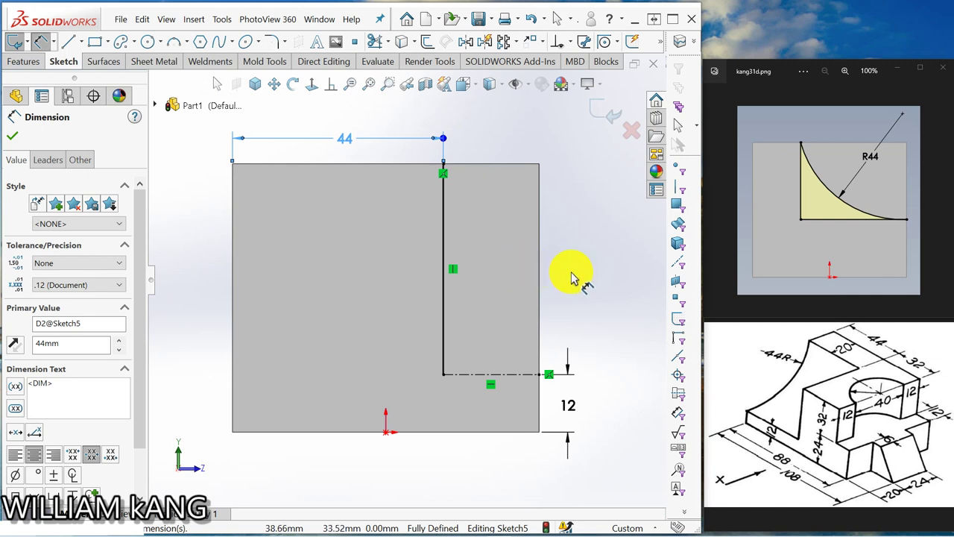
key(Escape)
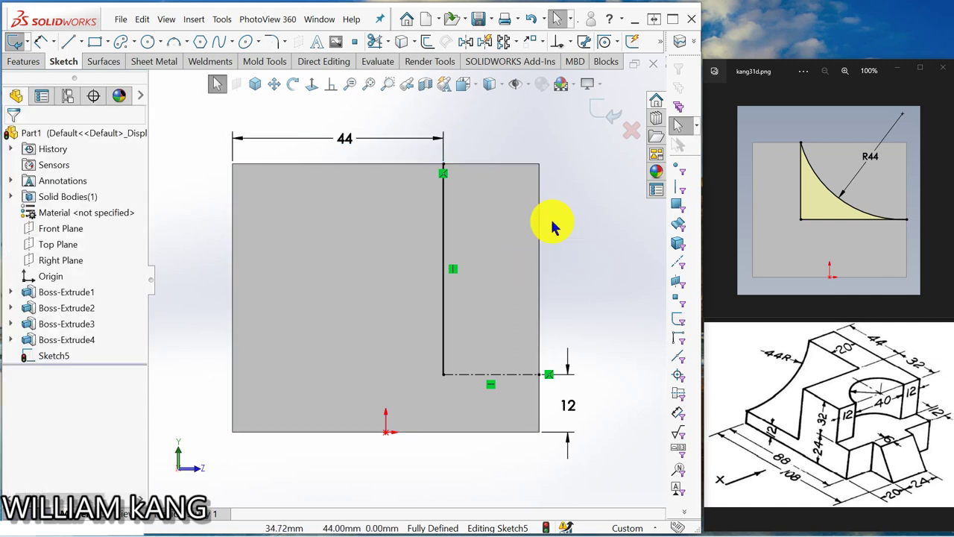
Step: Set the distance between the vertical line and the face's side edge to 20 mm
mouse_move(556, 229)
middle_down()
mouse_move(528, 251)
mouse_move(527, 277)
mouse_move(527, 216)
mouse_move(524, 226)
mouse_move(550, 228)
mouse_move(520, 231)
mouse_move(471, 274)
mouse_move(482, 244)
mouse_move(494, 279)
mouse_move(507, 260)
mouse_move(469, 249)
mouse_move(378, 129)
middle_up()
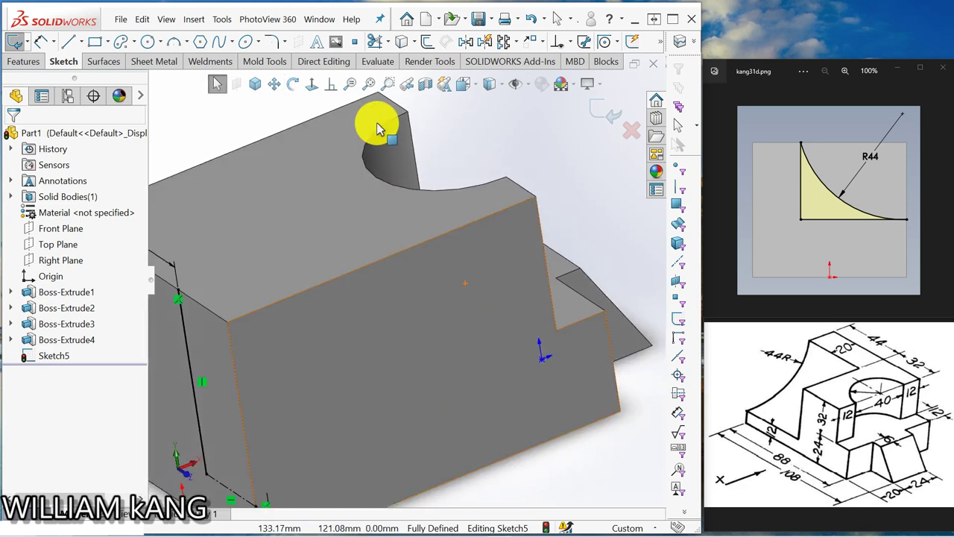
click(255, 85)
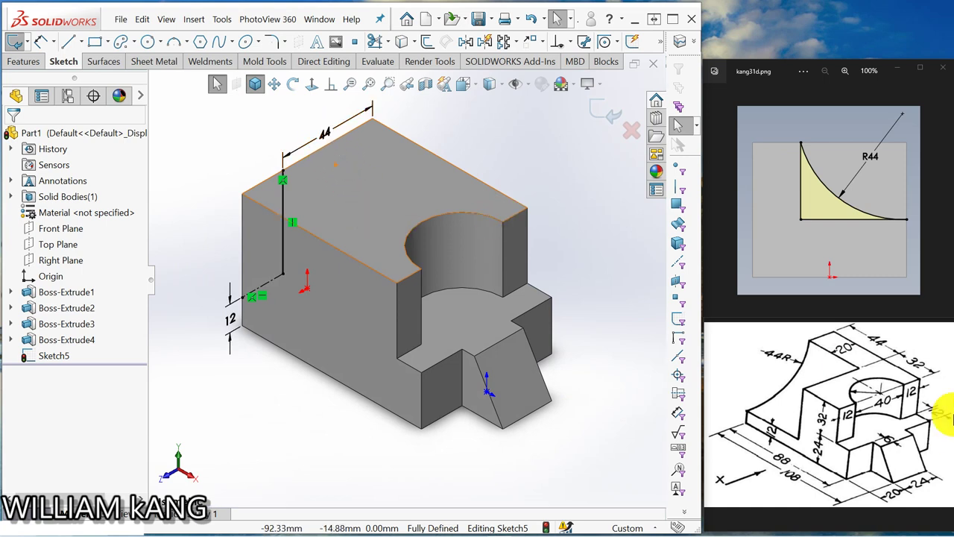
double_click(328, 135)
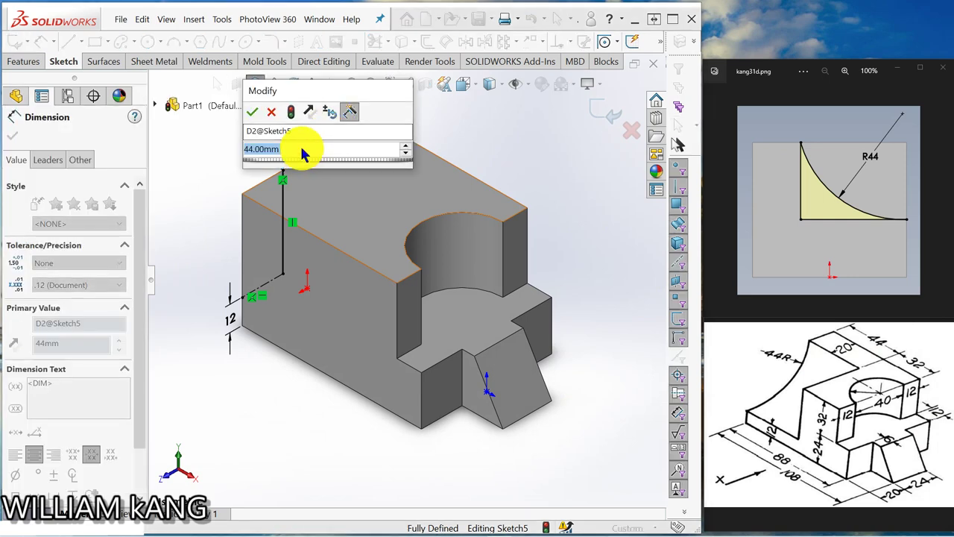
text(20)
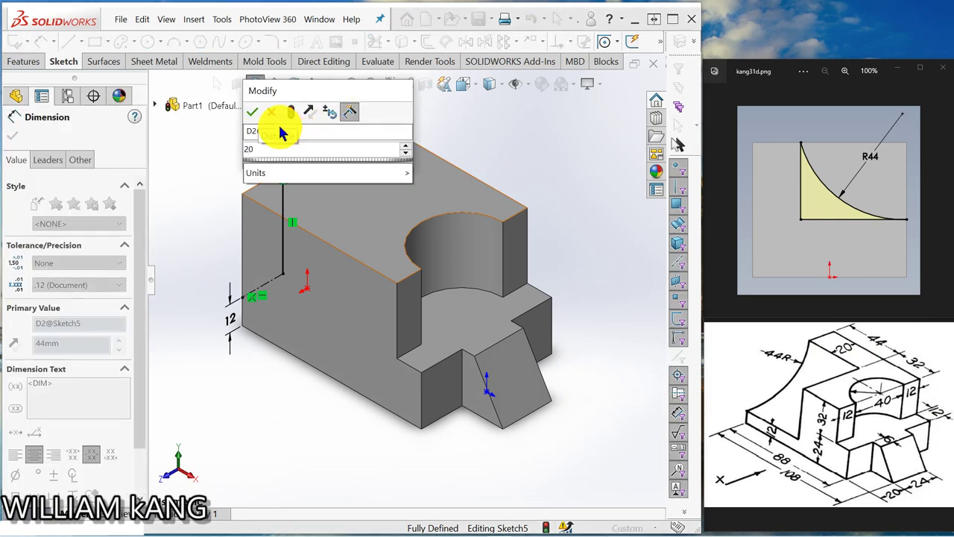
click(257, 115)
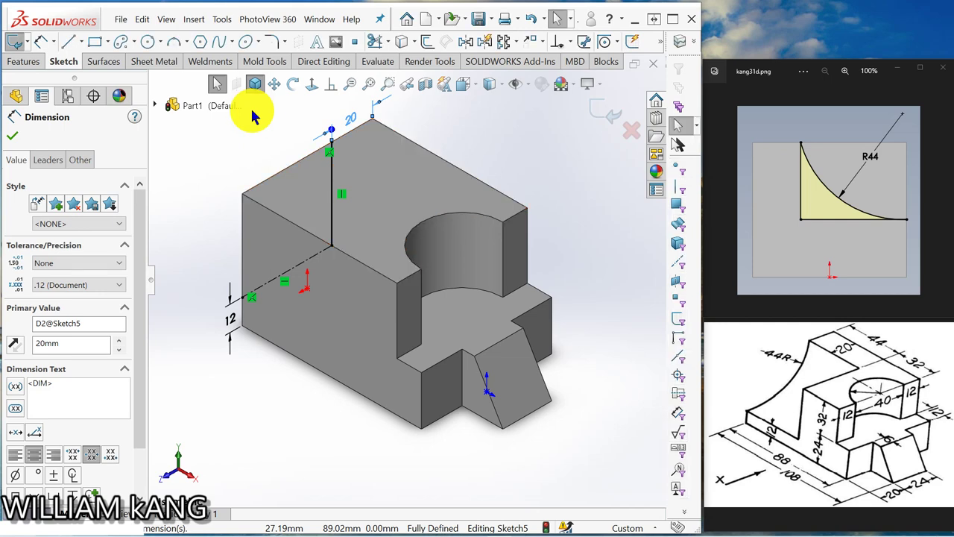
key(Escape)
Step: Convert the vertical line to construction geometry in a view normal to the sketch
click(312, 88)
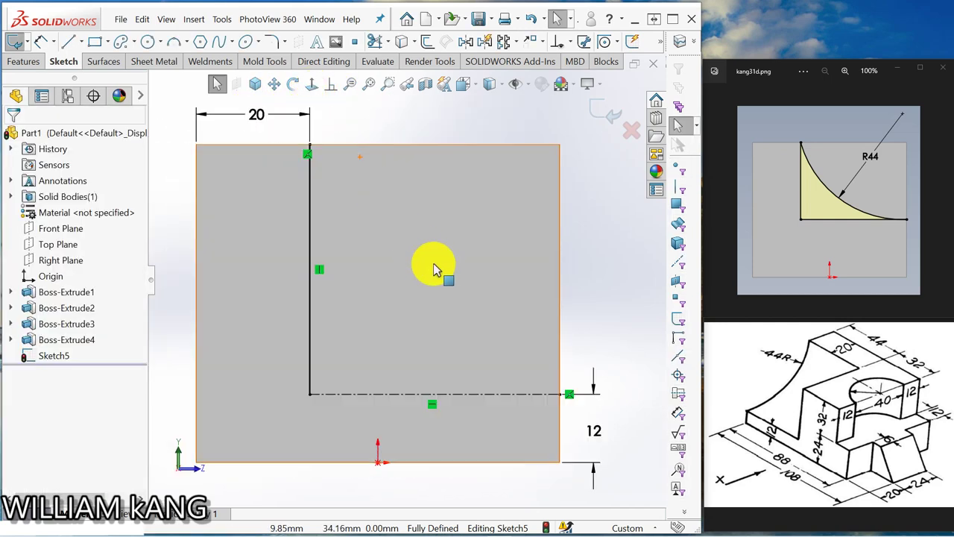
key(f)
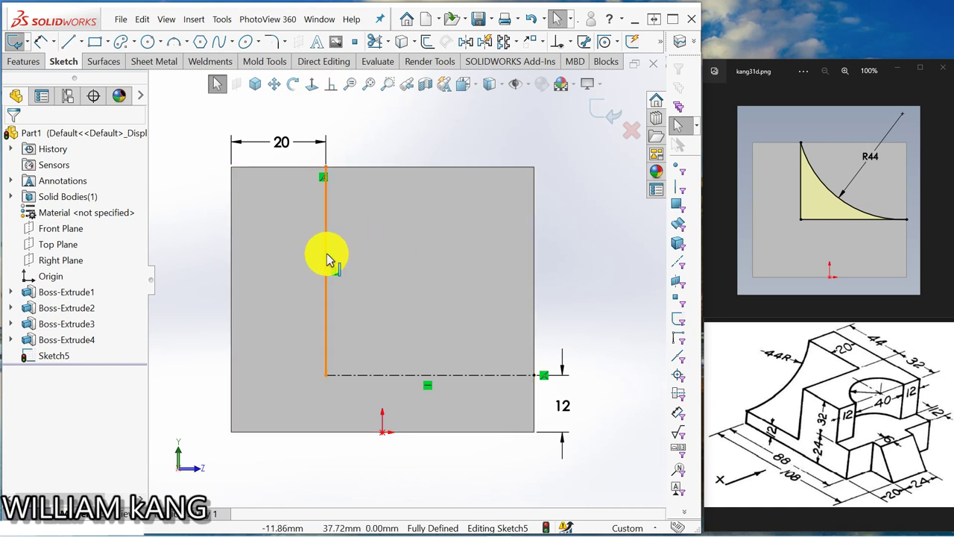
click(327, 257)
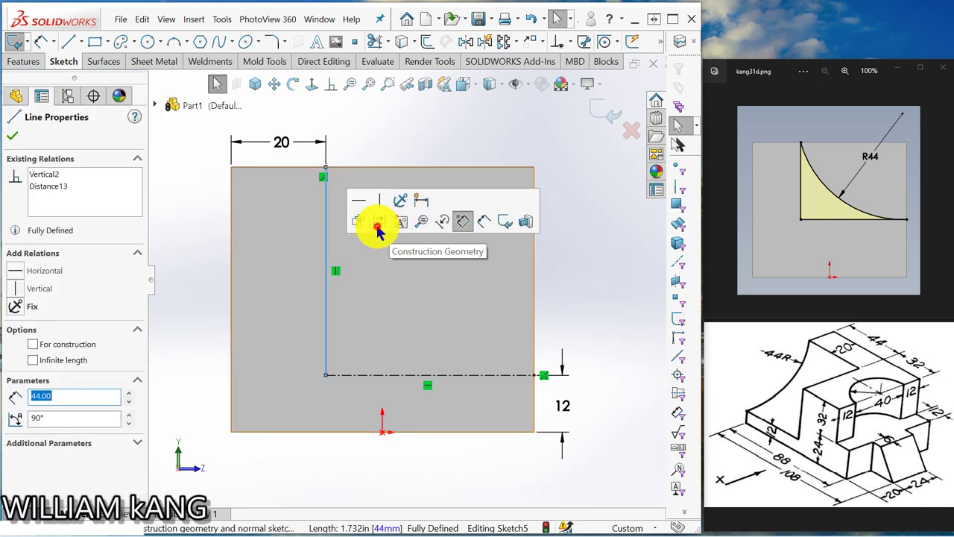
key(Escape)
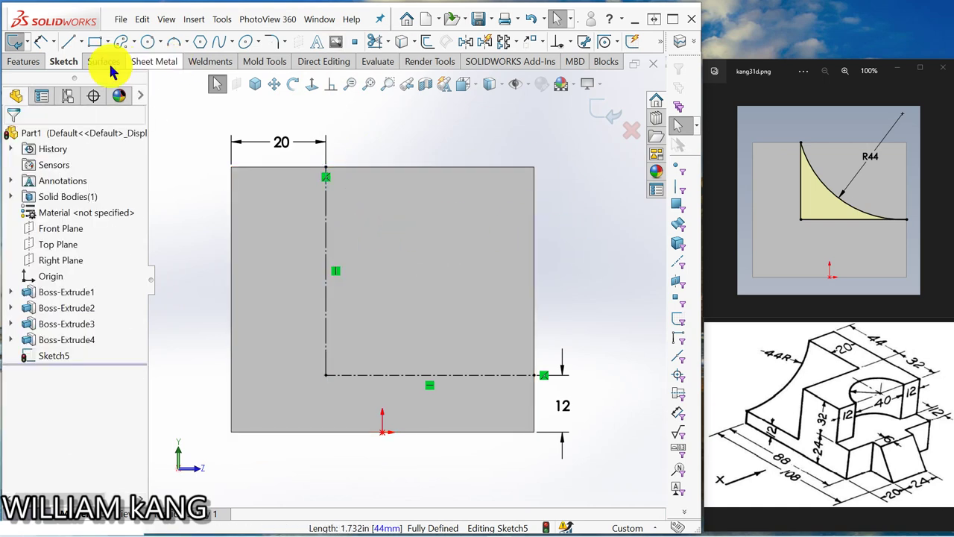
Step: Draw a three-point arc of about 49 mm radius joining the construction lines' outer endpoints and bulging toward their shared corner
click(183, 47)
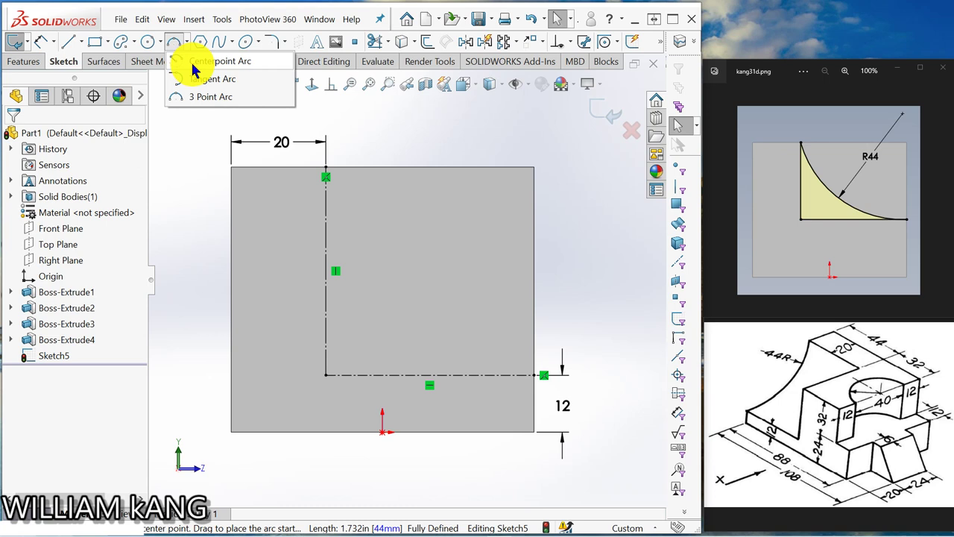
click(193, 70)
click(187, 50)
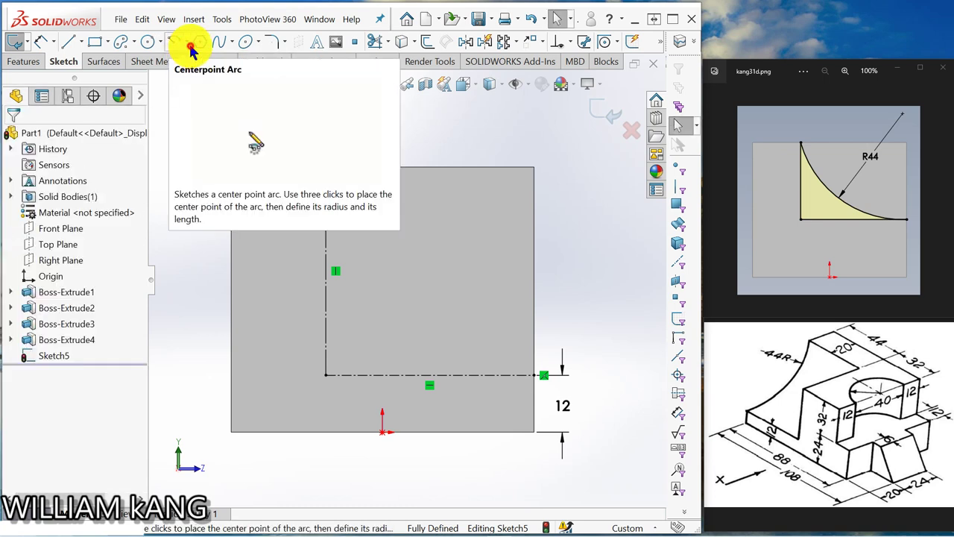
click(190, 49)
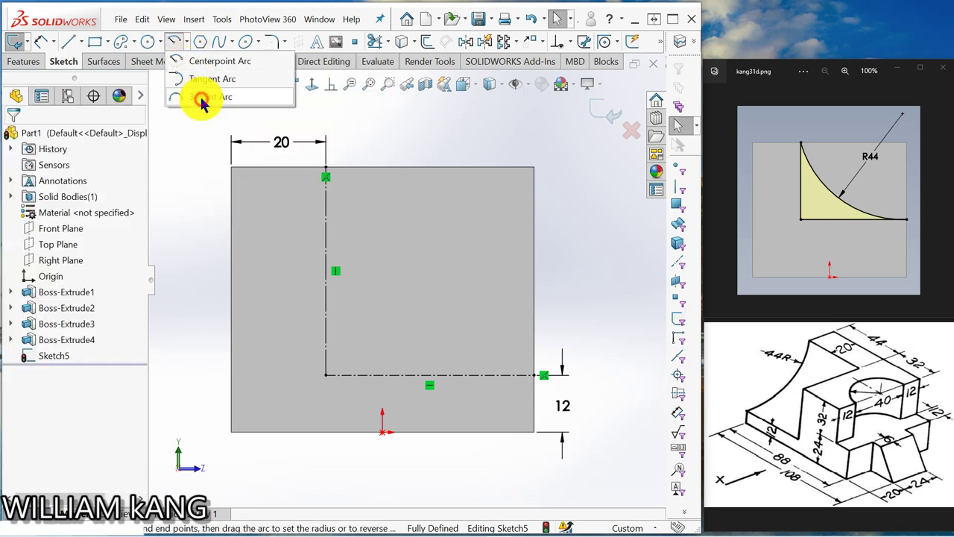
click(201, 98)
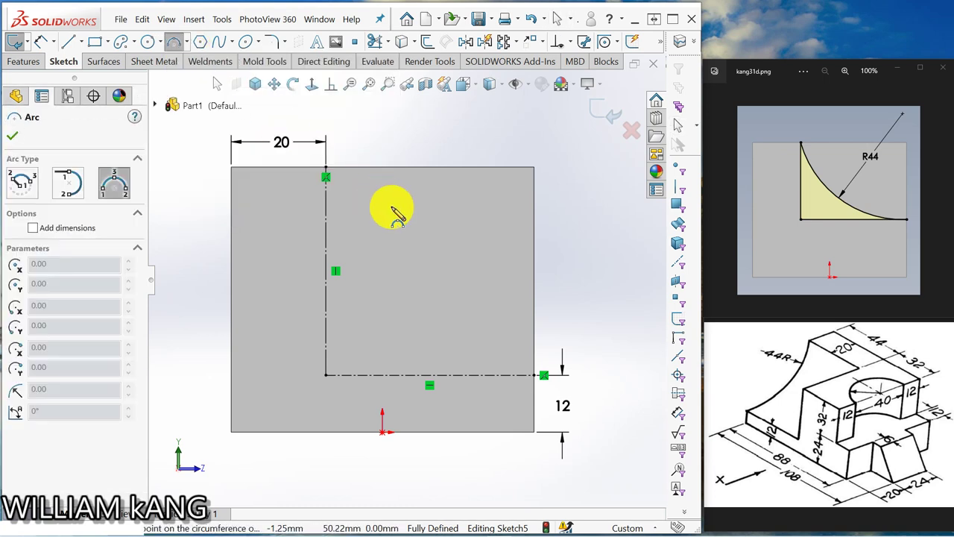
click(534, 375)
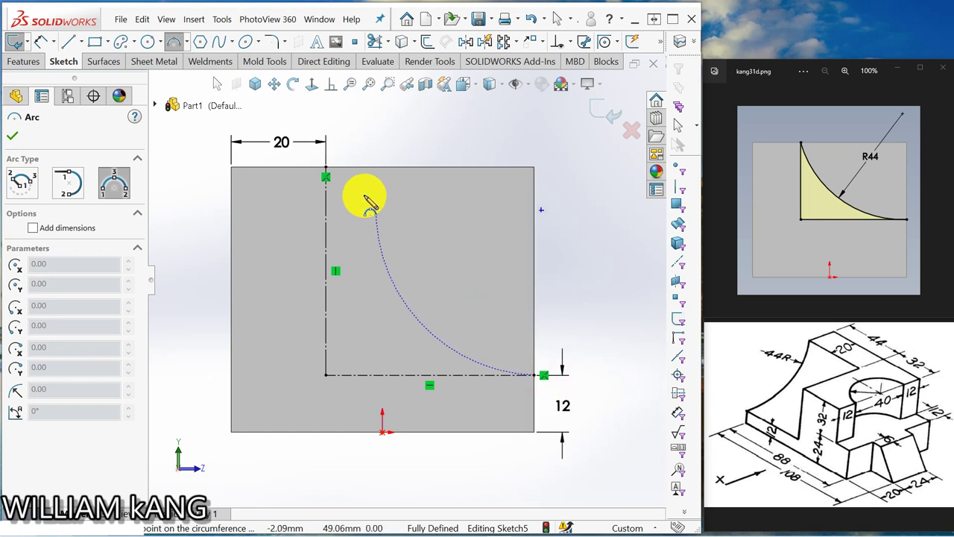
click(328, 169)
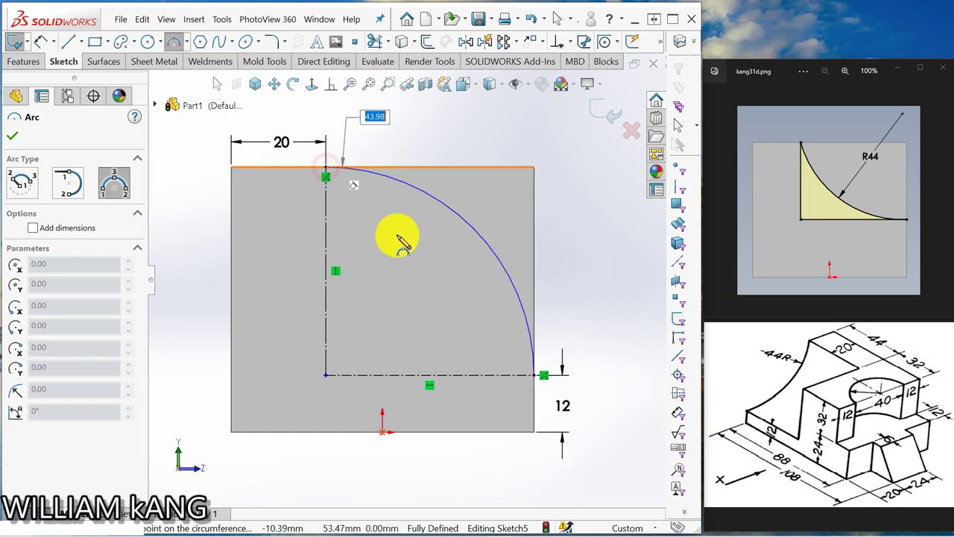
click(383, 300)
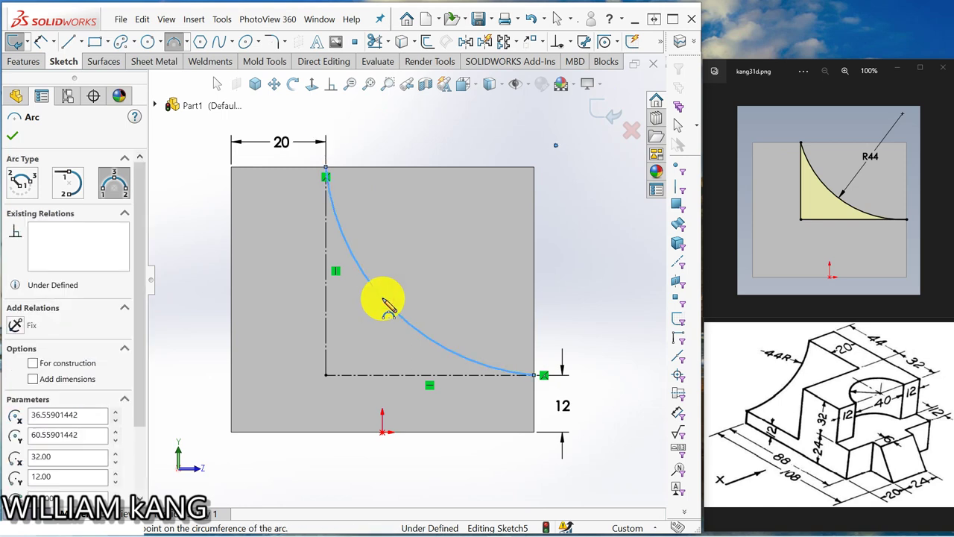
key(Escape)
Step: Dimension the arc's radius as 44 mm
click(41, 44)
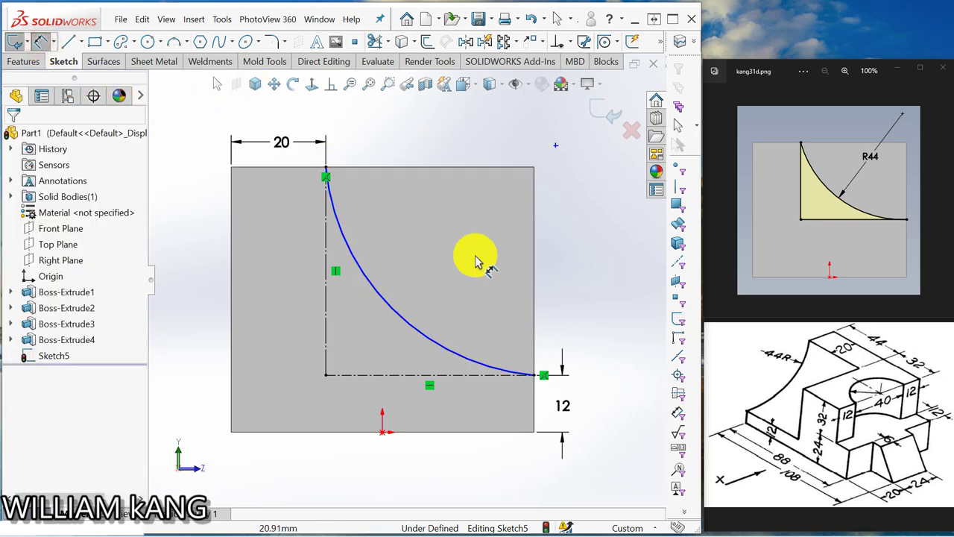
click(389, 298)
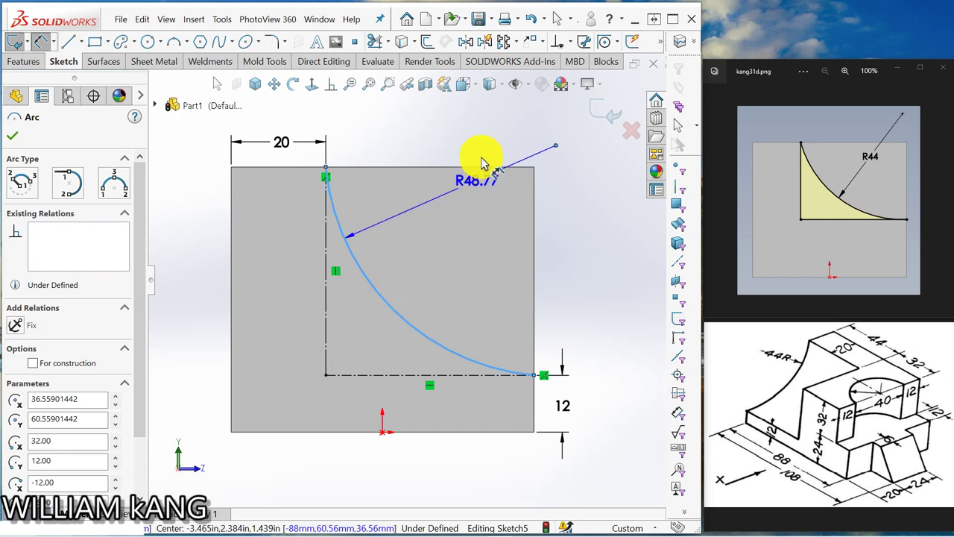
click(480, 207)
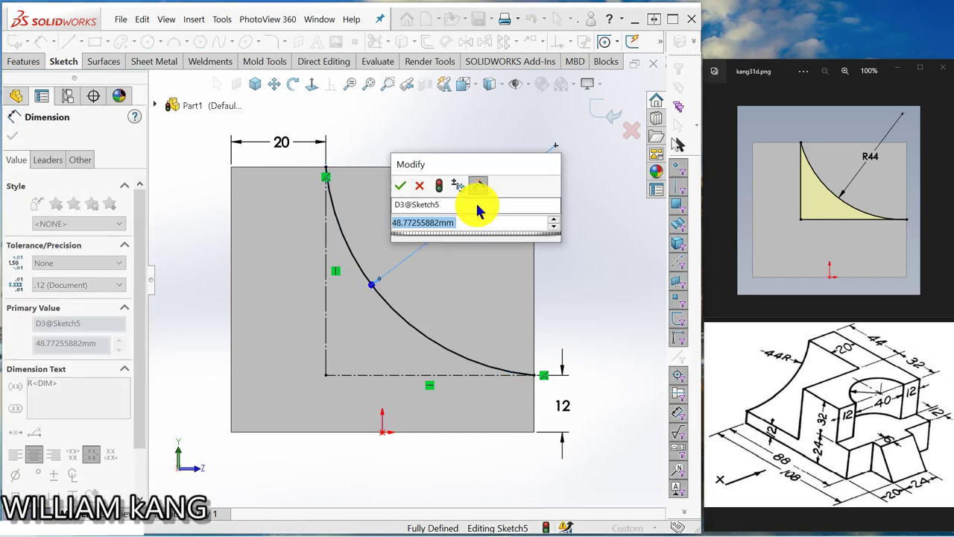
text(44)
key(Return)
key(Escape)
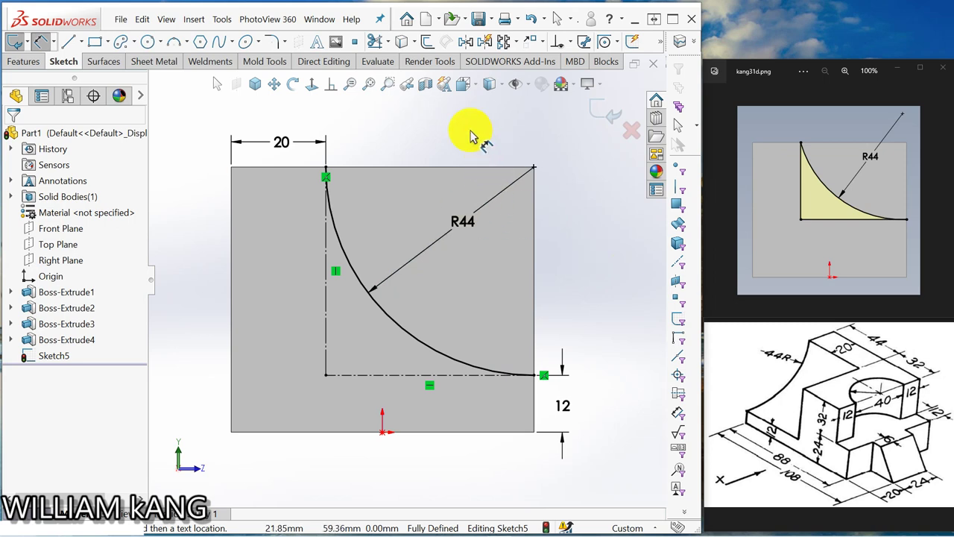
key(Escape)
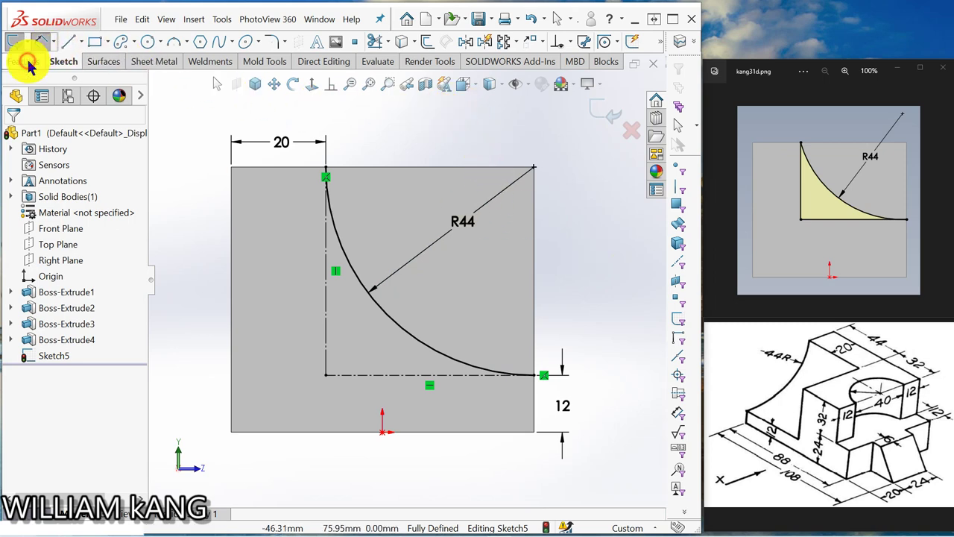
Step: Extrude-cut the arc sketch to a blind depth of 44 mm with the side to cut flipped, and show the part in isometric view
click(28, 64)
click(110, 46)
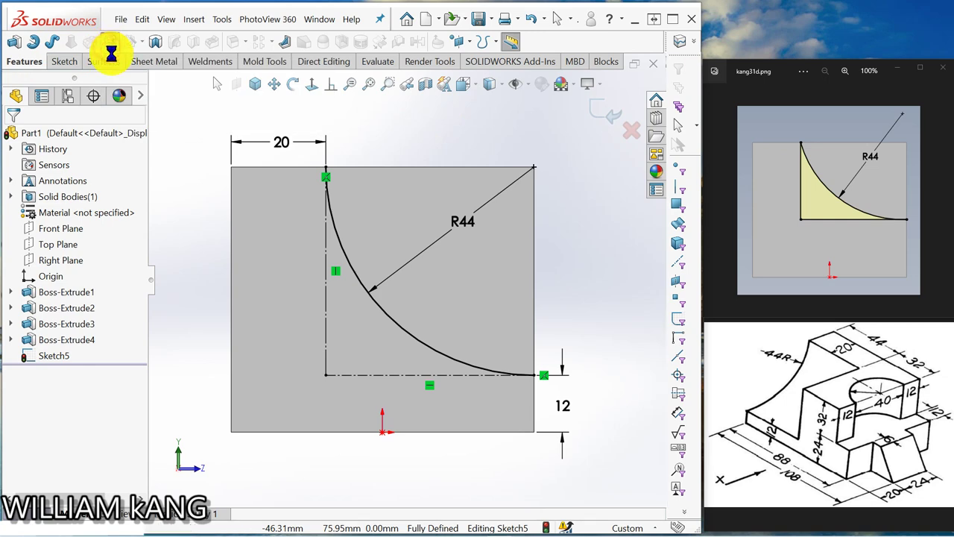
click(256, 85)
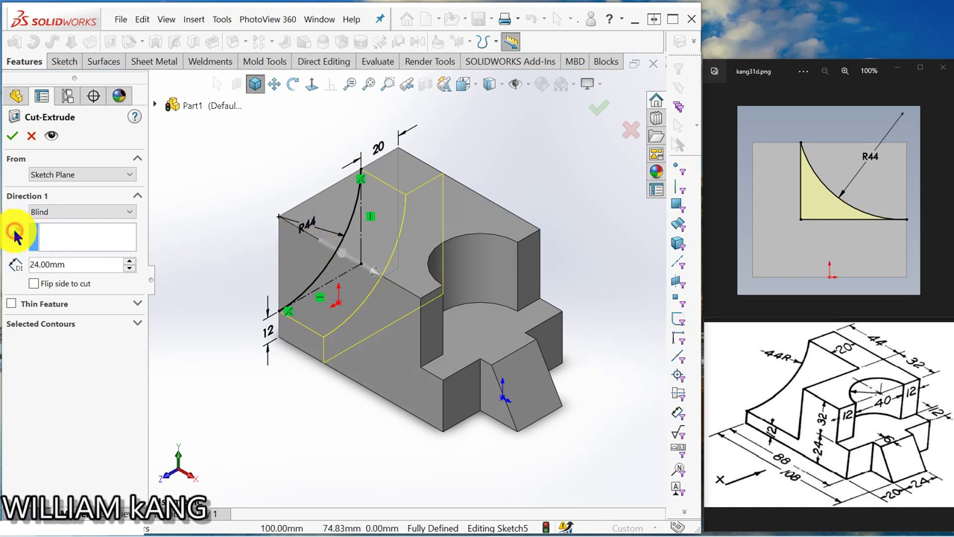
click(34, 284)
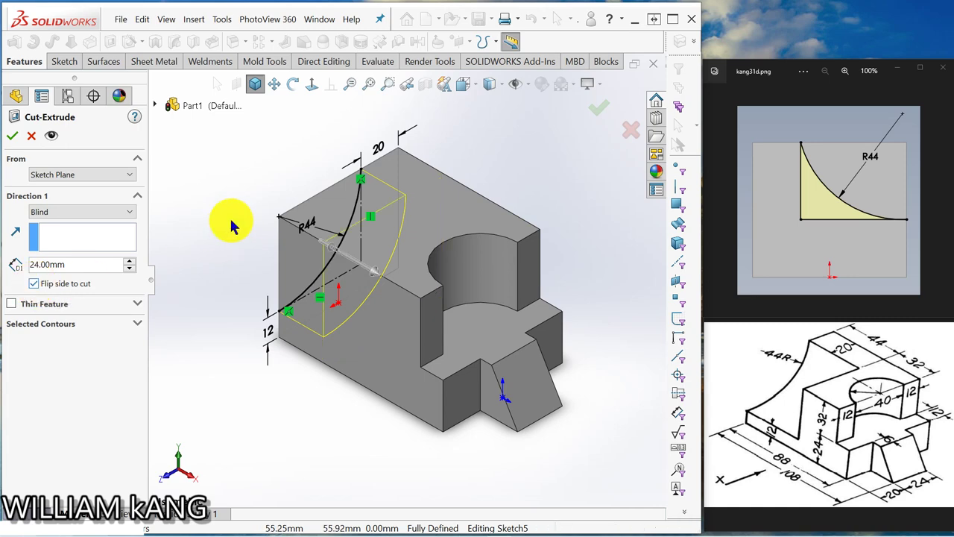
middle_drag(231, 213, 288, 230)
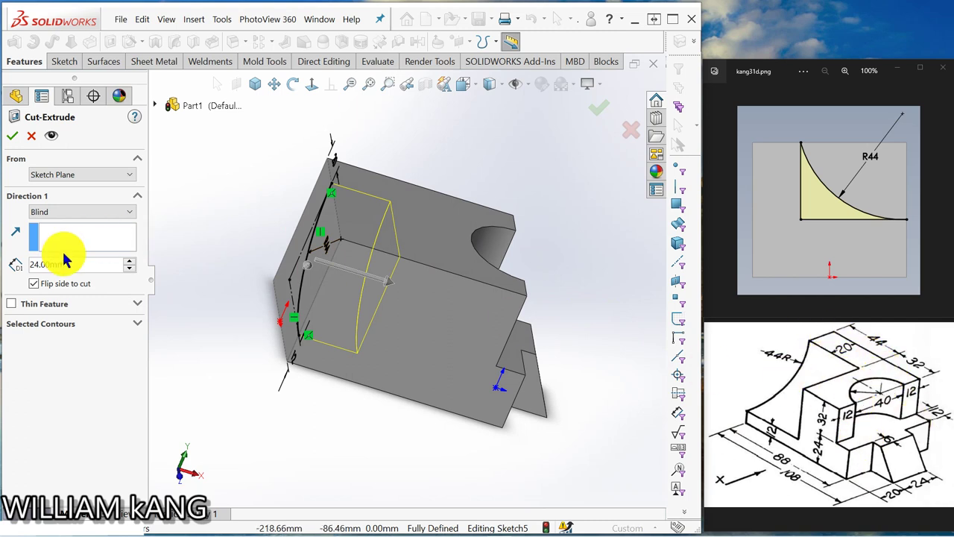
drag(69, 267, 7, 258)
text(44)
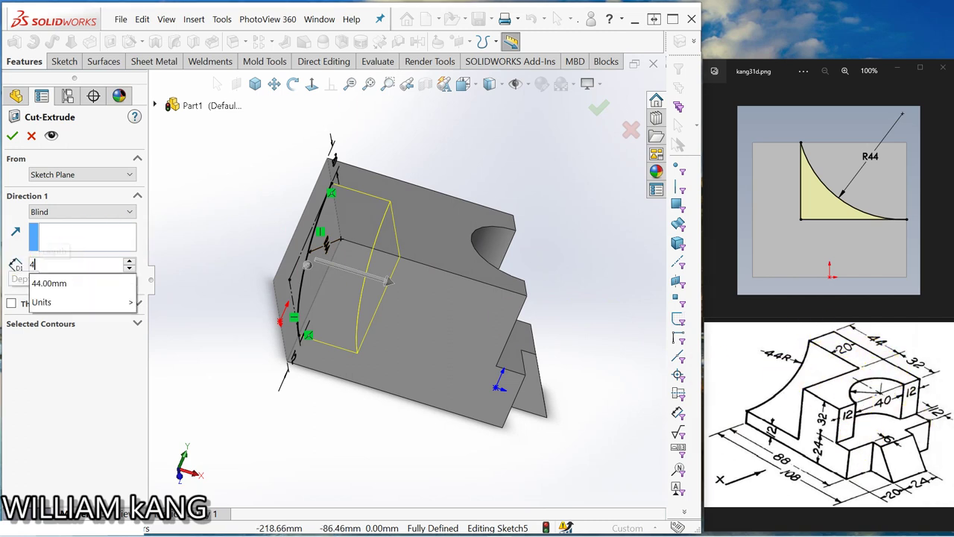
key(Return)
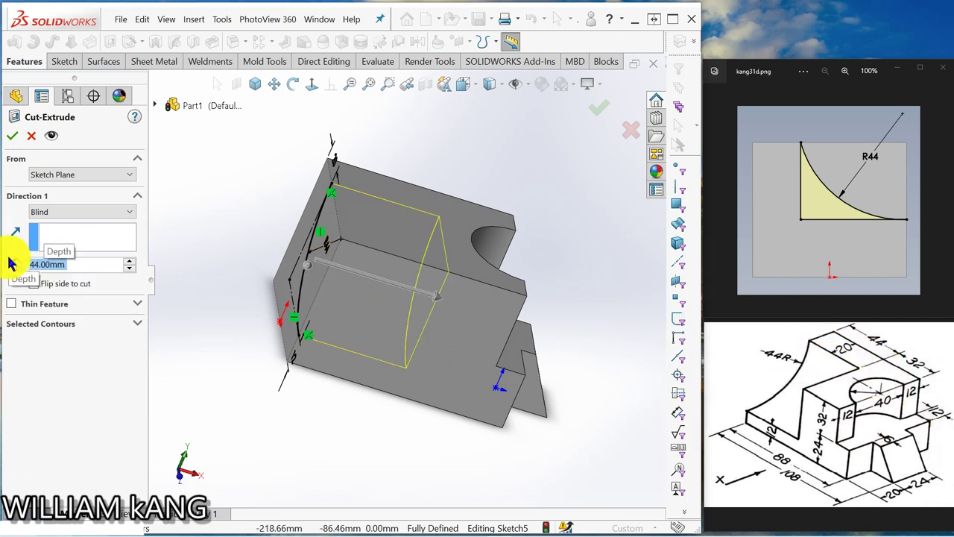
click(12, 135)
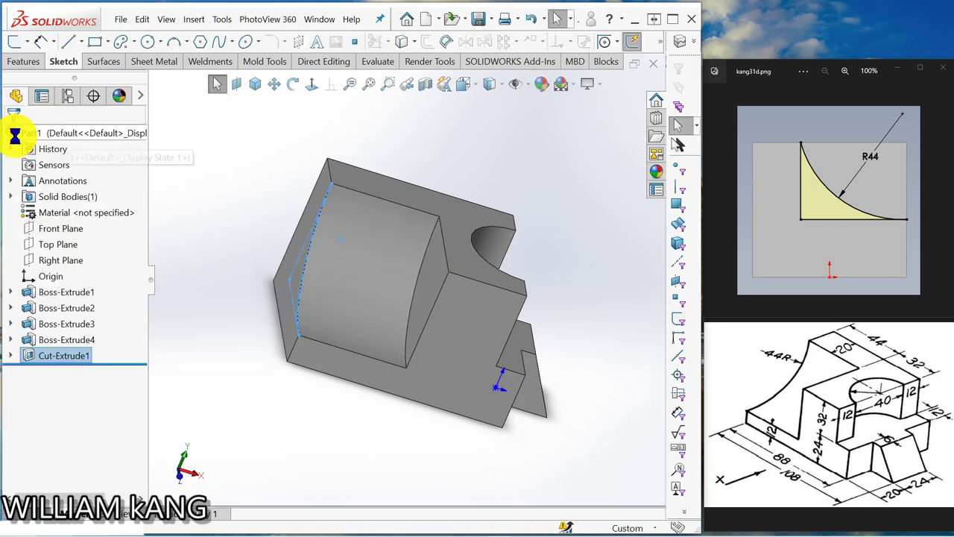
click(256, 85)
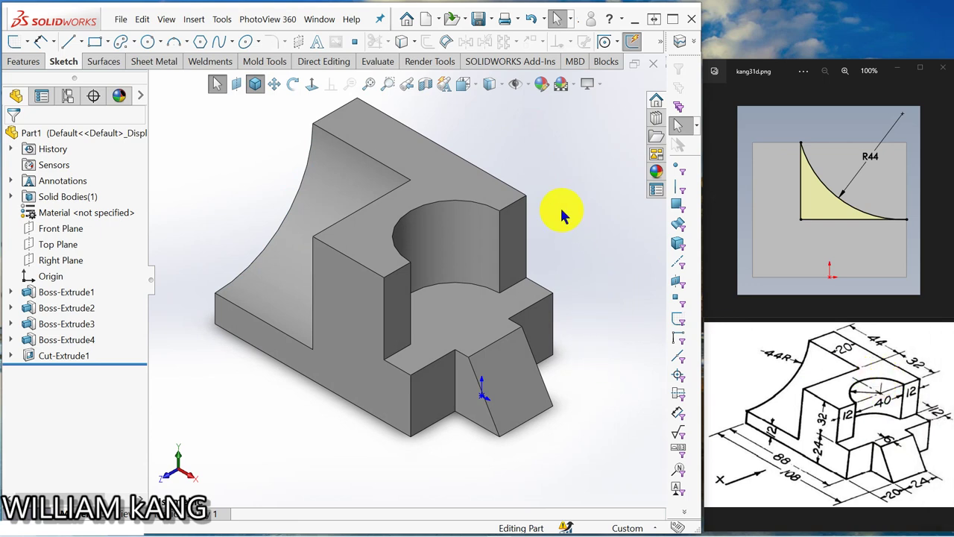
mouse_move(419, 7)
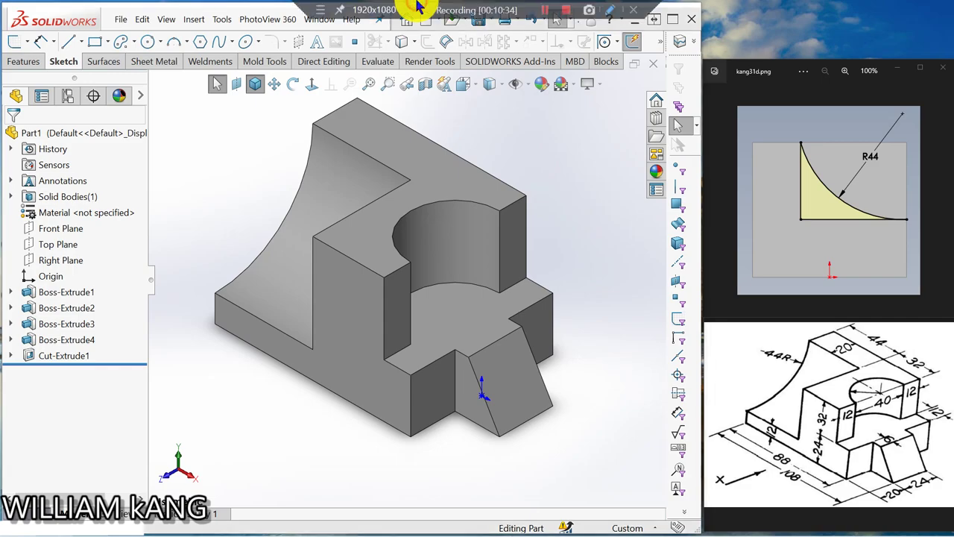